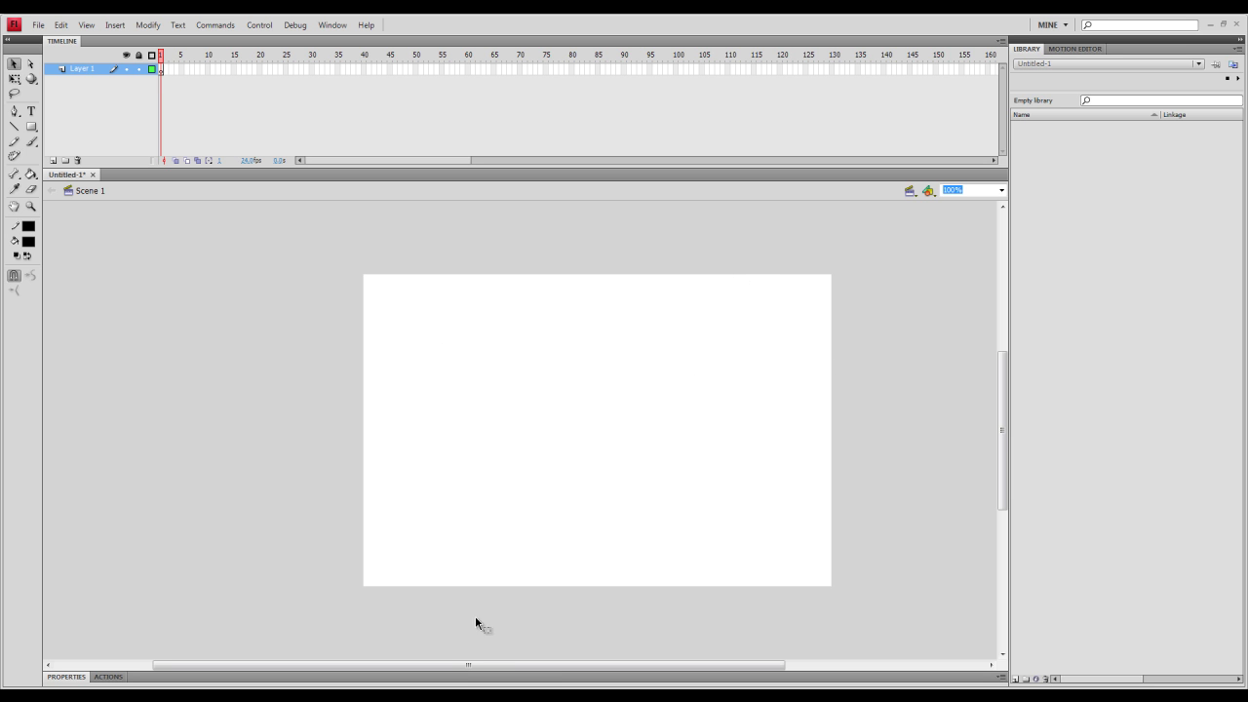
- Scroll the stage view, then pull the Tools panel out of its dock so it floats beside the stage
drag(507, 666, 566, 664)
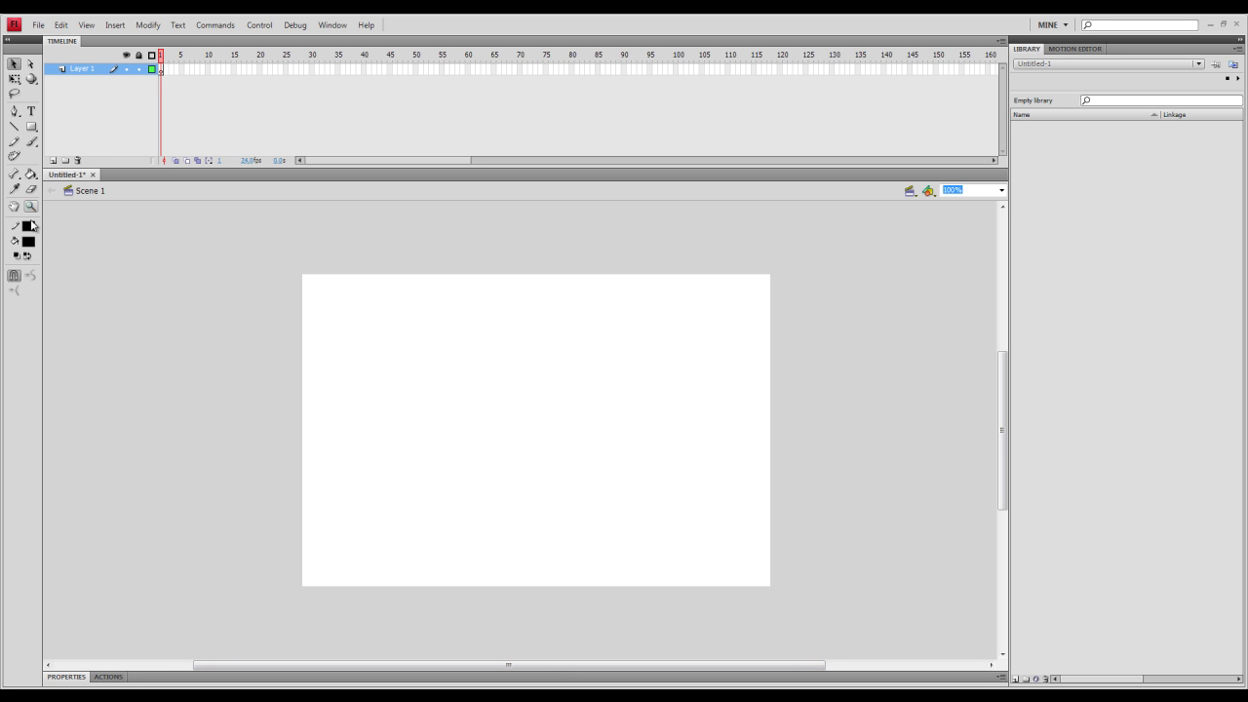
drag(513, 668, 500, 669)
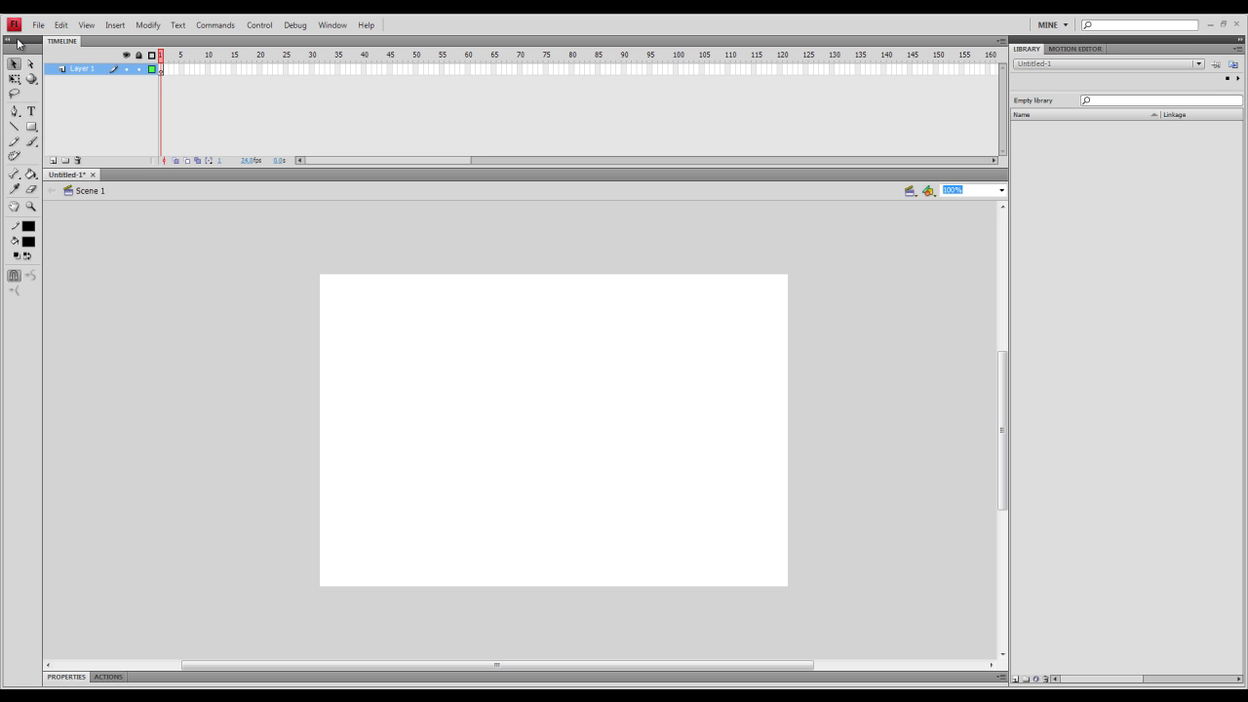
drag(10, 56, 213, 320)
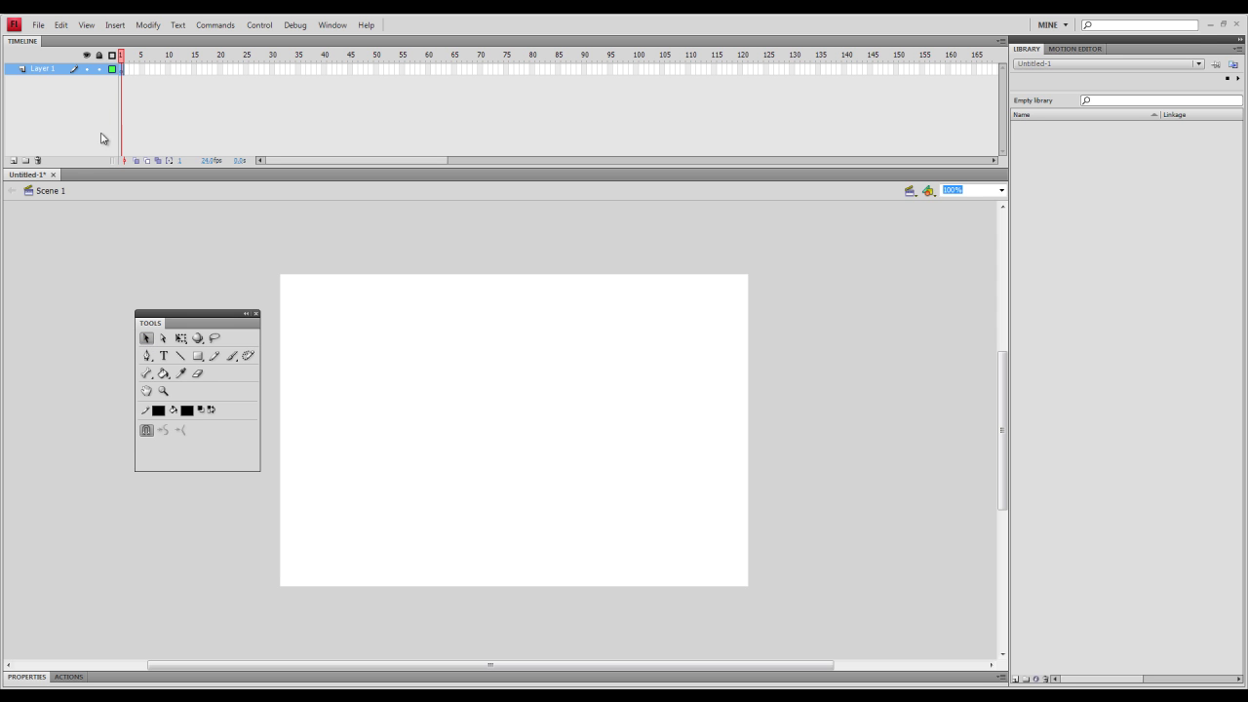
- Brush a freehand circle near the stage centre and fill it solid black
click(232, 357)
mouse_move(520, 340)
mouse_down()
mouse_move(467, 356)
mouse_move(548, 435)
mouse_move(444, 353)
mouse_up()
click(164, 374)
click(540, 413)
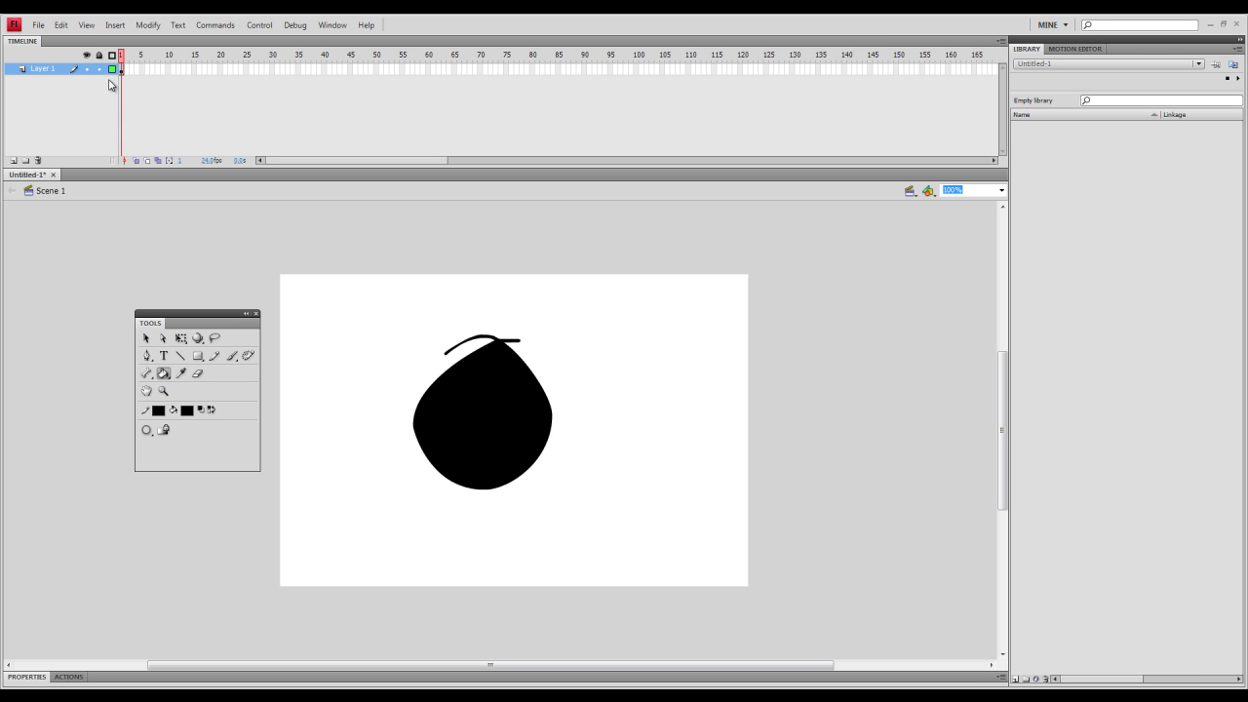
- Move the black blob up and to the left with the Selection tool
click(147, 338)
click(504, 439)
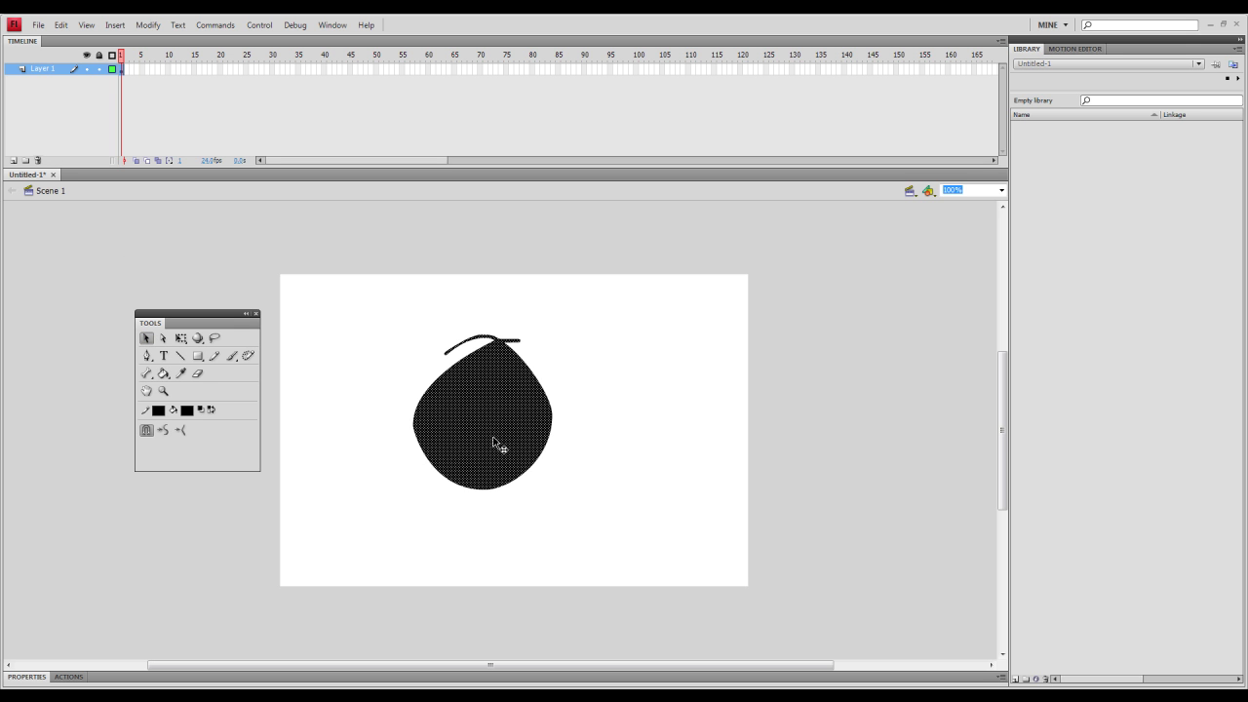
mouse_move(504, 439)
mouse_down()
mouse_move(398, 448)
mouse_move(387, 420)
mouse_up()
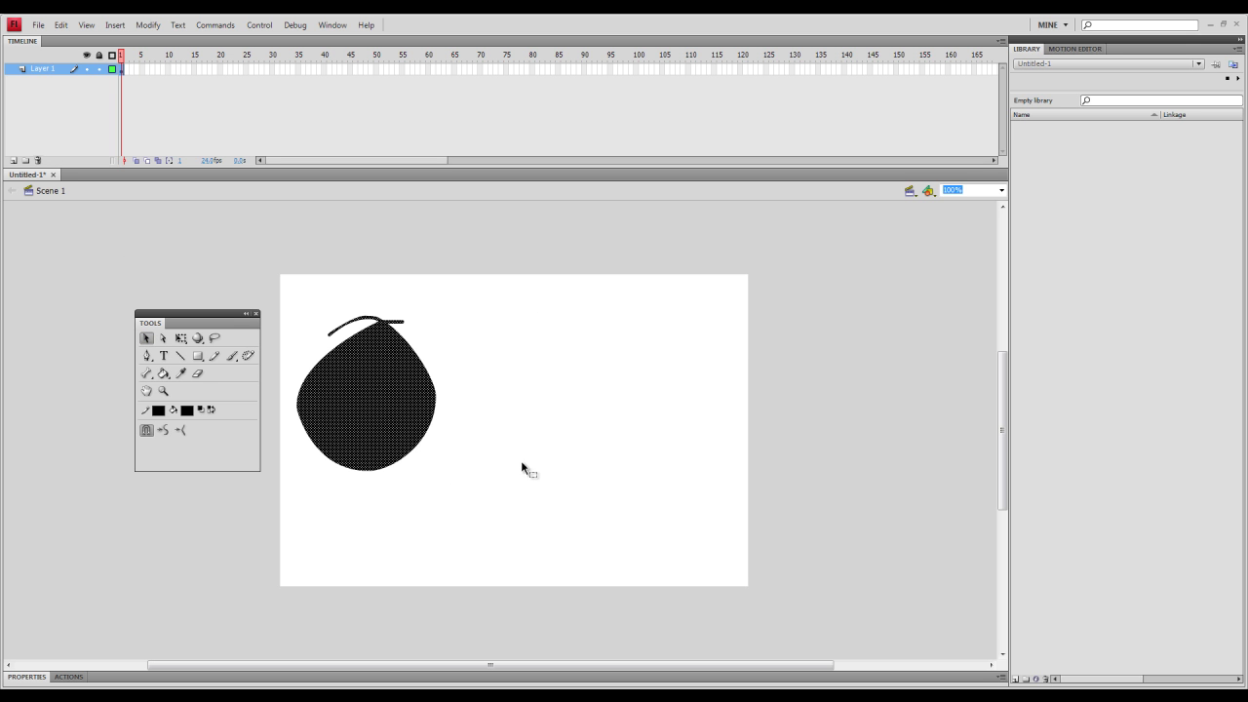
click(520, 460)
click(391, 405)
click(448, 441)
- Reposition the black blob a little lower on the stage's left side
click(407, 408)
click(404, 413)
click(457, 476)
click(410, 401)
drag(381, 412, 415, 446)
click(490, 351)
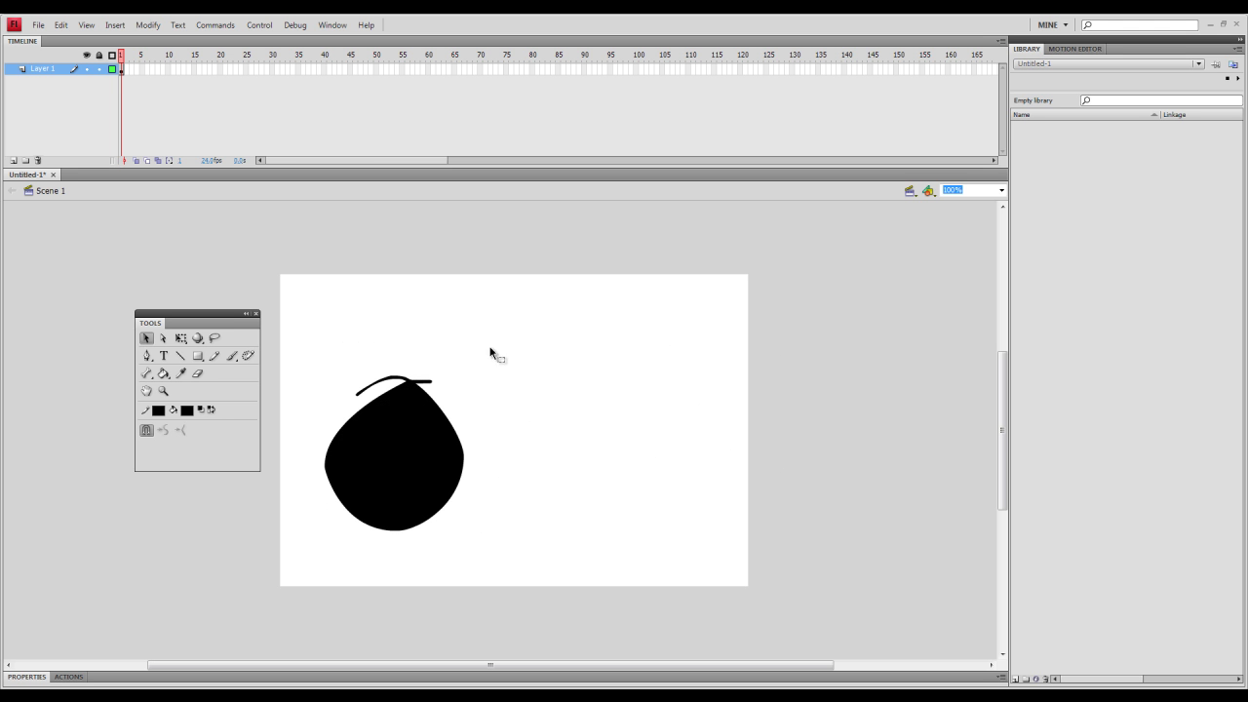
click(180, 340)
drag(288, 321, 513, 579)
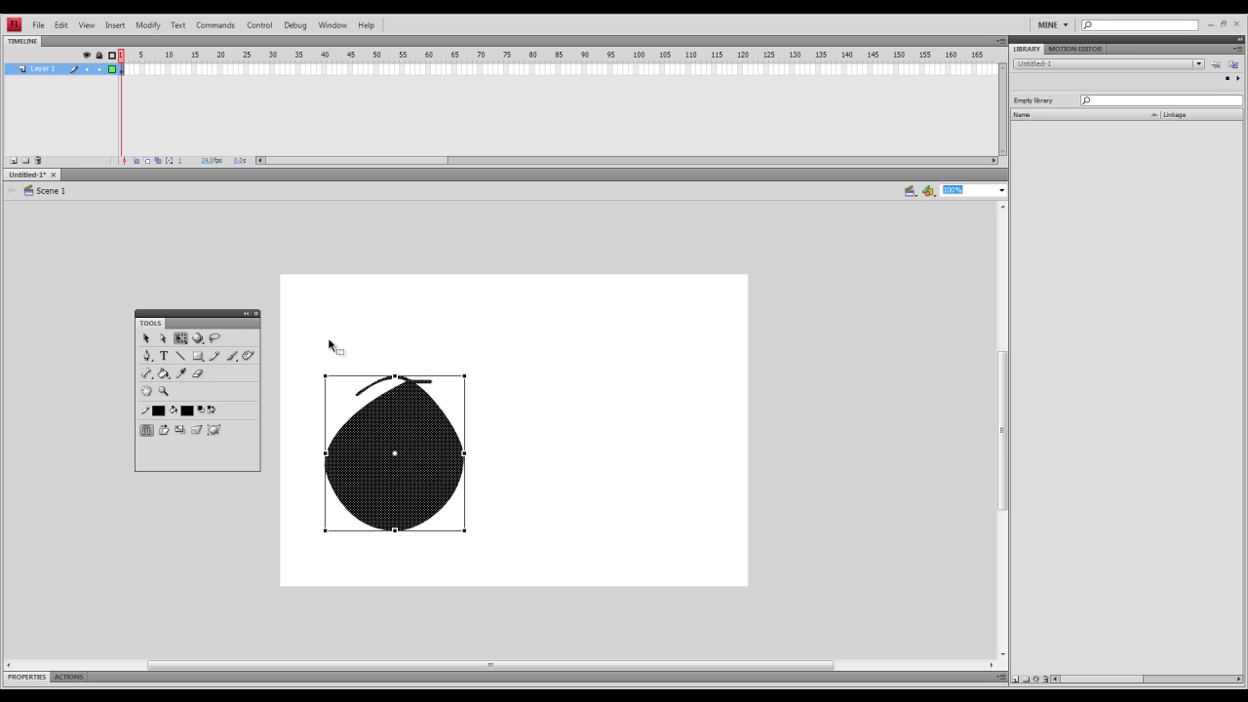
click(373, 336)
click(423, 424)
click(537, 404)
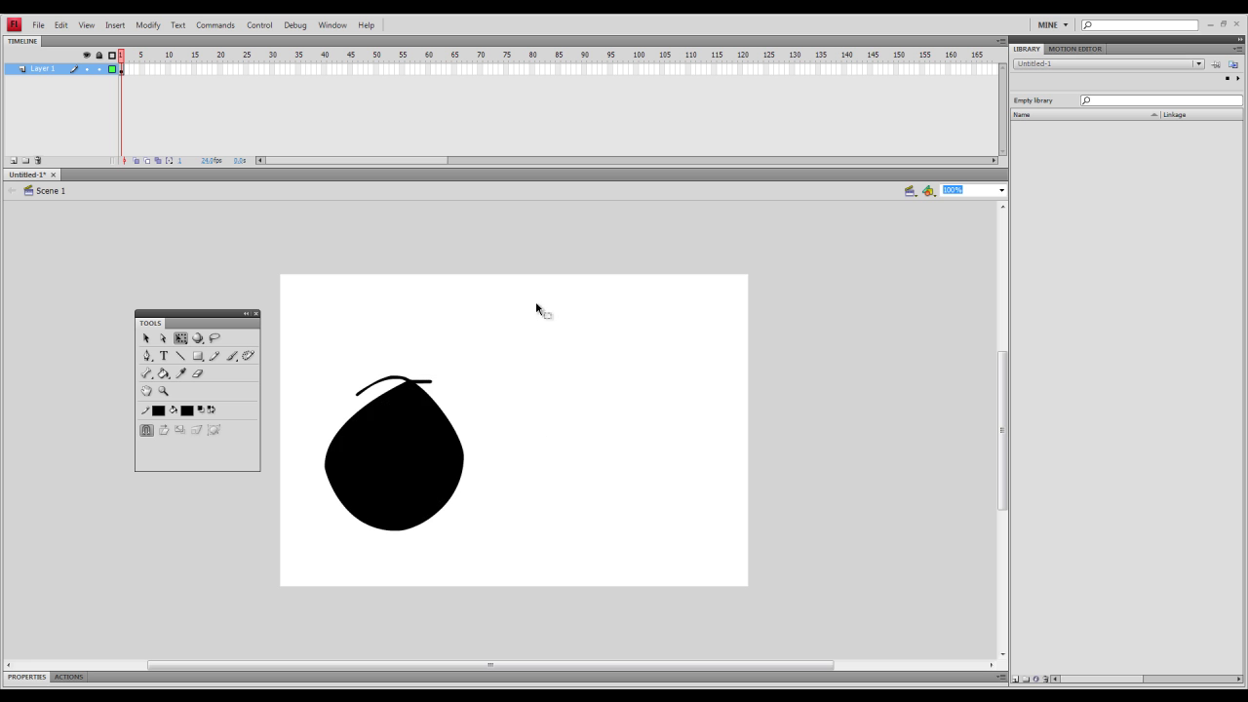
mouse_move(535, 316)
mouse_down()
mouse_move(363, 493)
mouse_move(418, 412)
mouse_move(315, 479)
mouse_move(303, 472)
mouse_up()
drag(382, 451, 567, 411)
click(618, 518)
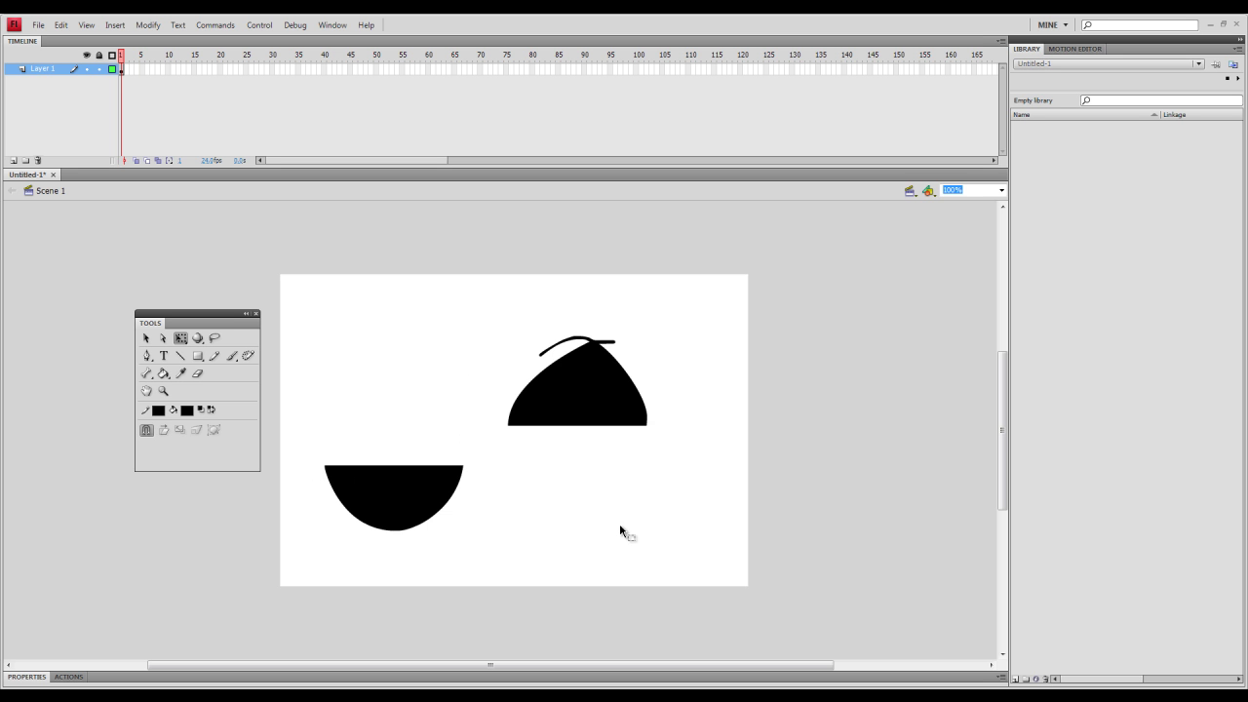
key(ctrl+z)
key(ctrl+z)
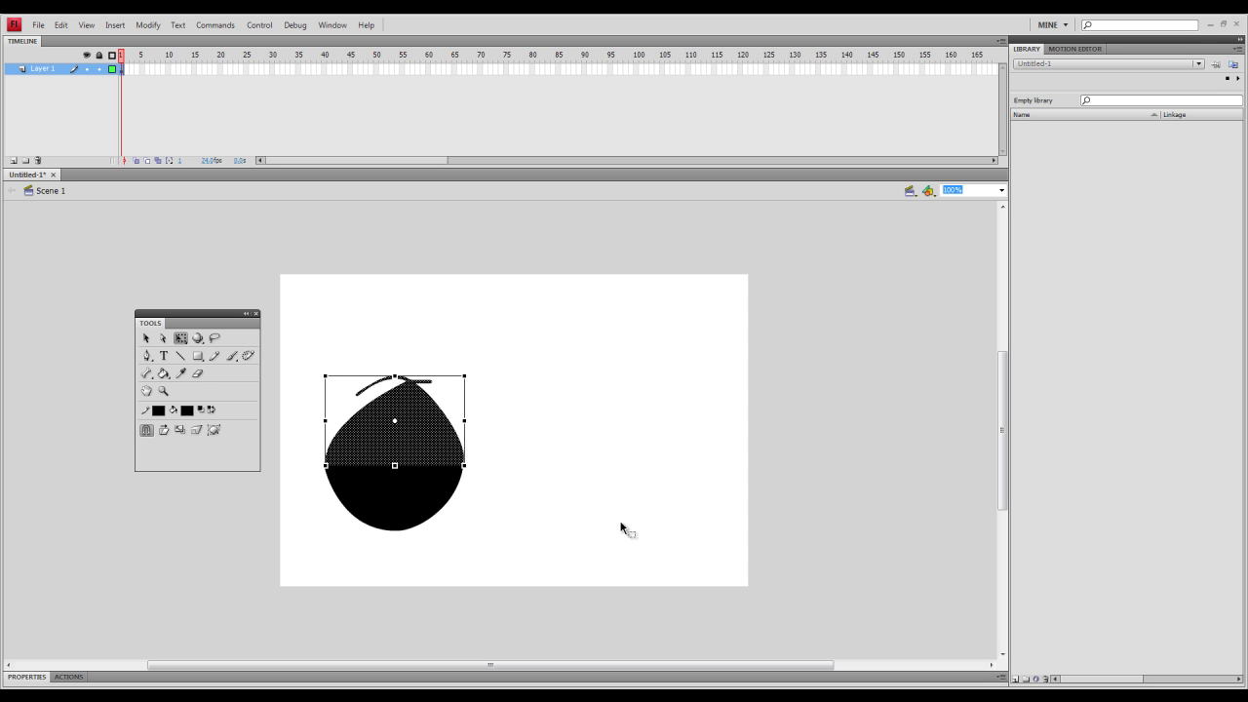
click(540, 541)
drag(540, 547, 308, 328)
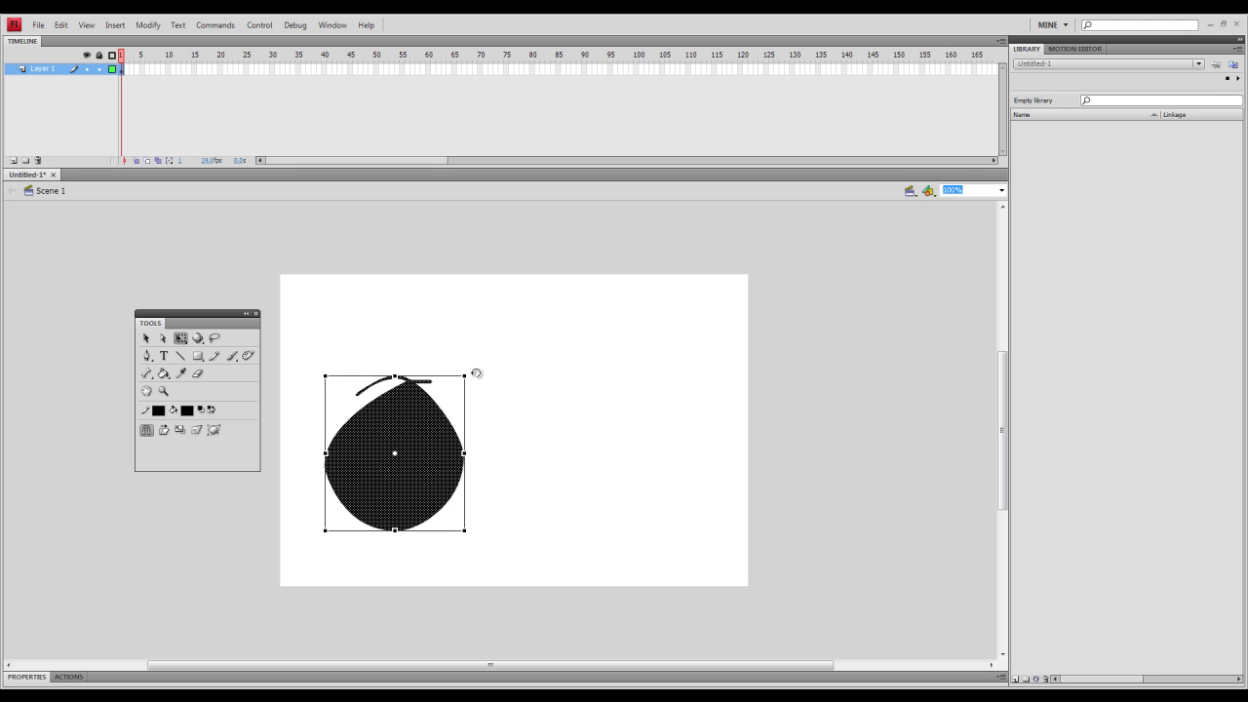
drag(466, 375, 722, 308)
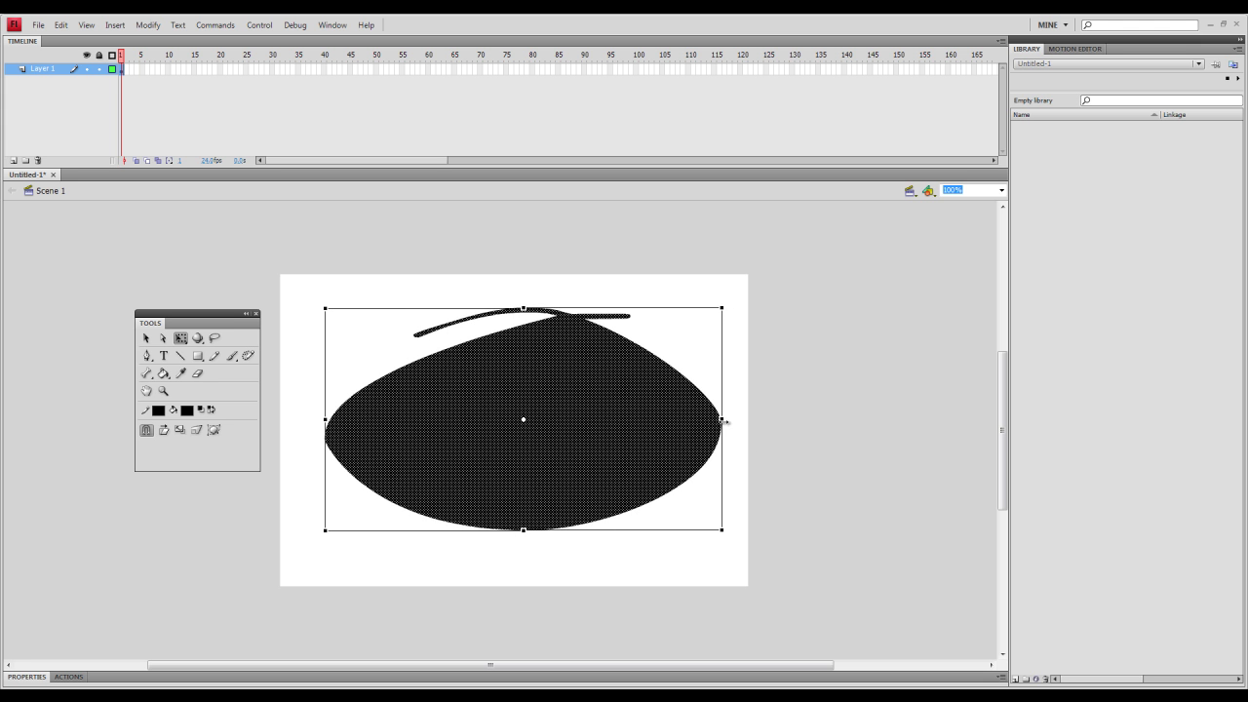
drag(716, 421, 638, 419)
mouse_move(651, 531)
mouse_down()
mouse_move(651, 348)
mouse_move(663, 427)
mouse_move(363, 517)
mouse_up()
mouse_move(659, 319)
mouse_down()
mouse_move(445, 228)
mouse_move(273, 390)
mouse_move(283, 381)
mouse_up()
mouse_move(468, 304)
mouse_down()
mouse_move(473, 208)
mouse_move(484, 548)
mouse_move(487, 422)
mouse_move(486, 468)
mouse_move(438, 247)
mouse_move(445, 371)
mouse_up()
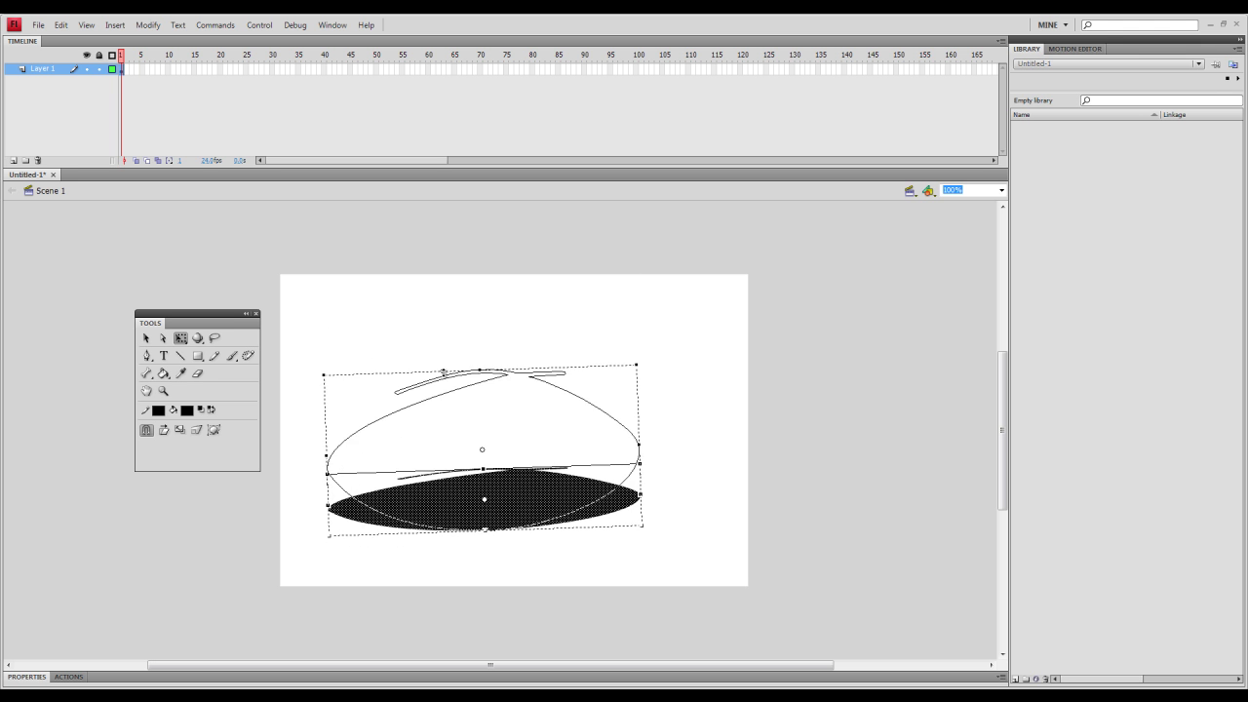
click(553, 338)
key(ctrl+a)
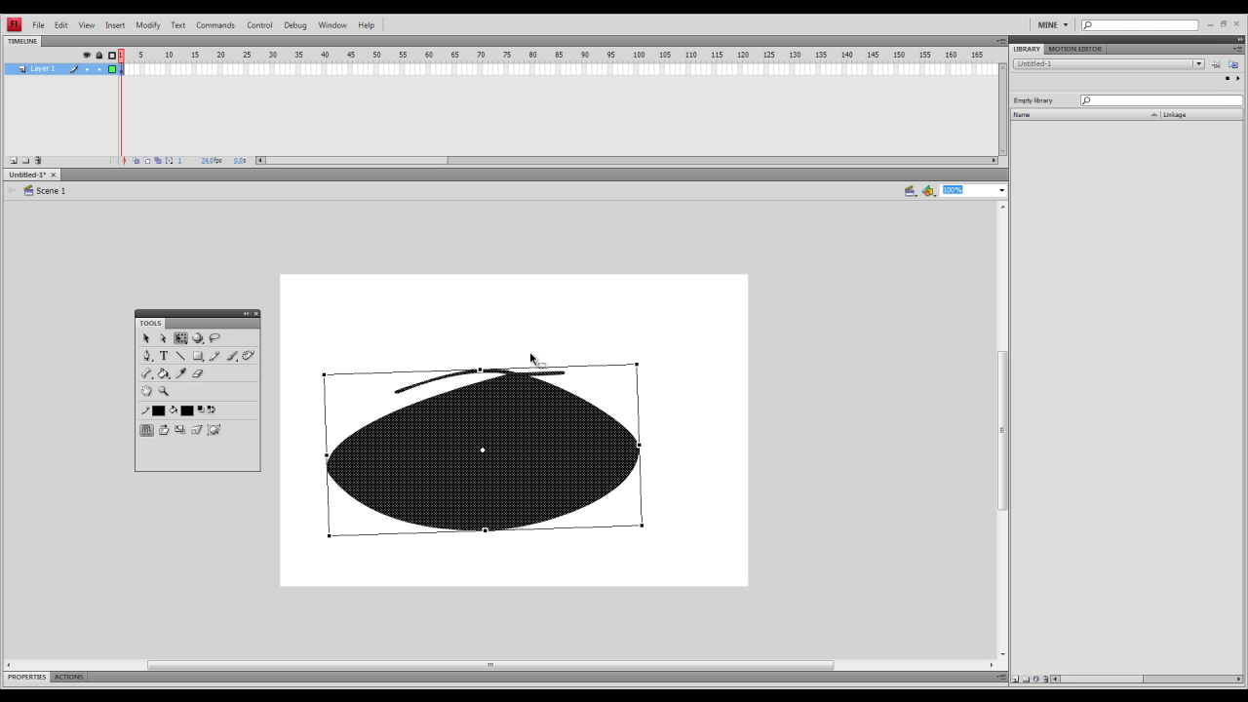
key(ctrl+z)
key(ctrl+z)
key(ctrl+z)
key(ctrl+z)
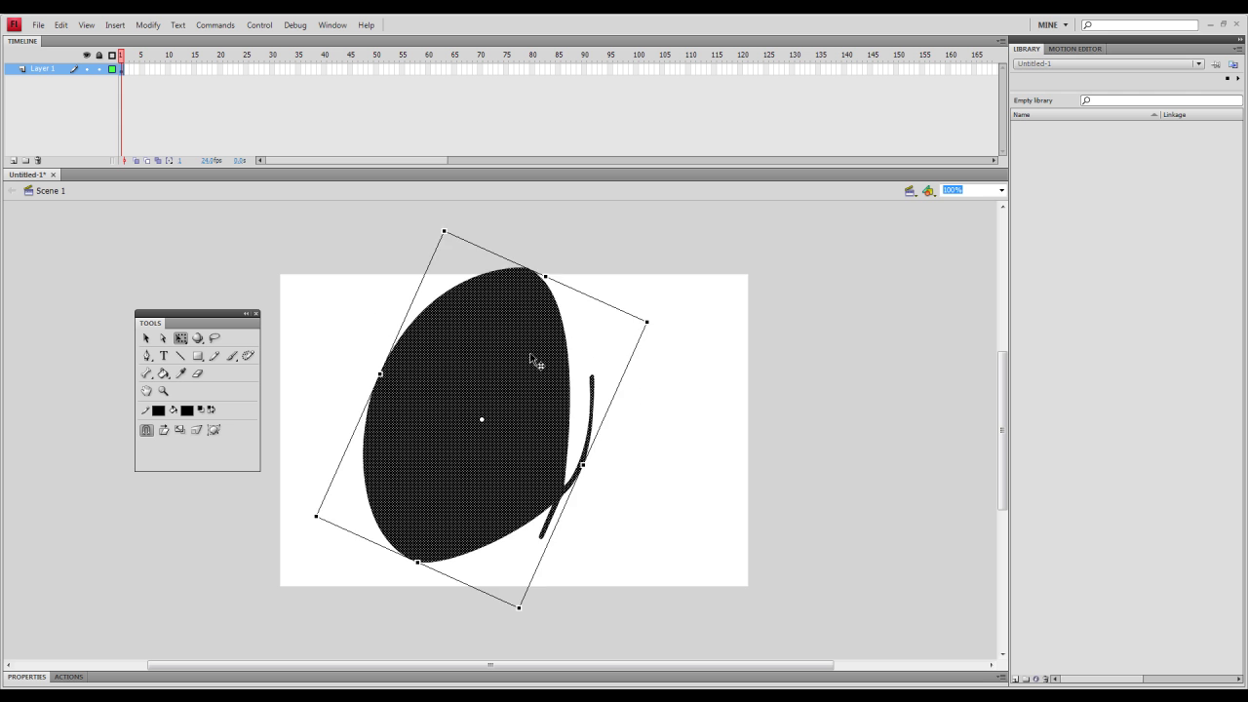
key(ctrl+z)
key(ctrl+z)
key(ctrl+z)
key(ctrl+z)
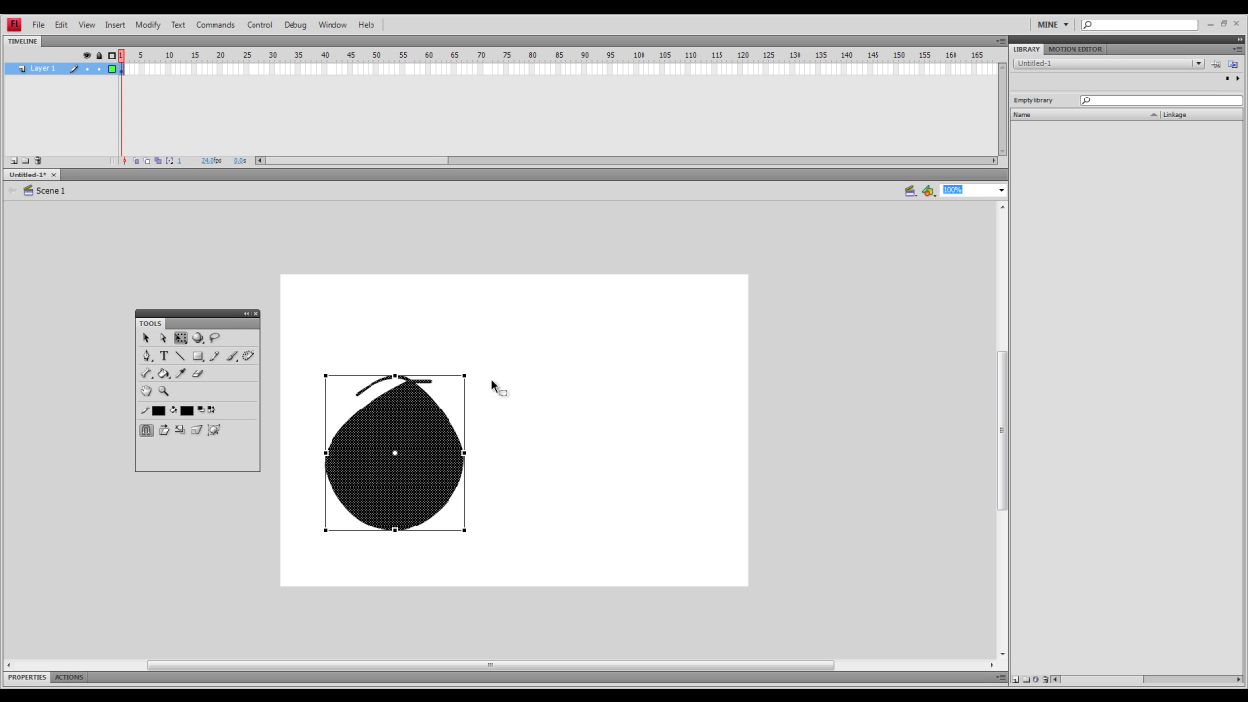
- Move the blob right and down, then stretch it wider and undo the stretch
click(479, 397)
click(460, 454)
click(507, 552)
drag(418, 455, 474, 494)
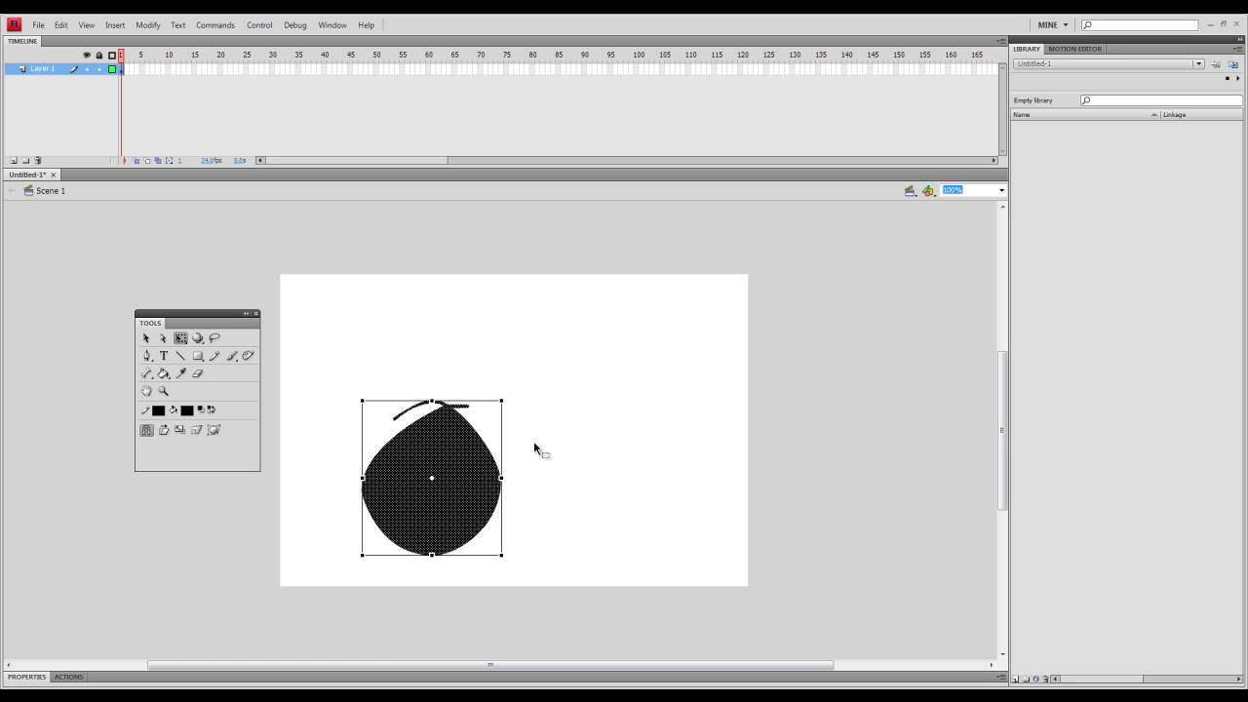
drag(505, 399, 614, 392)
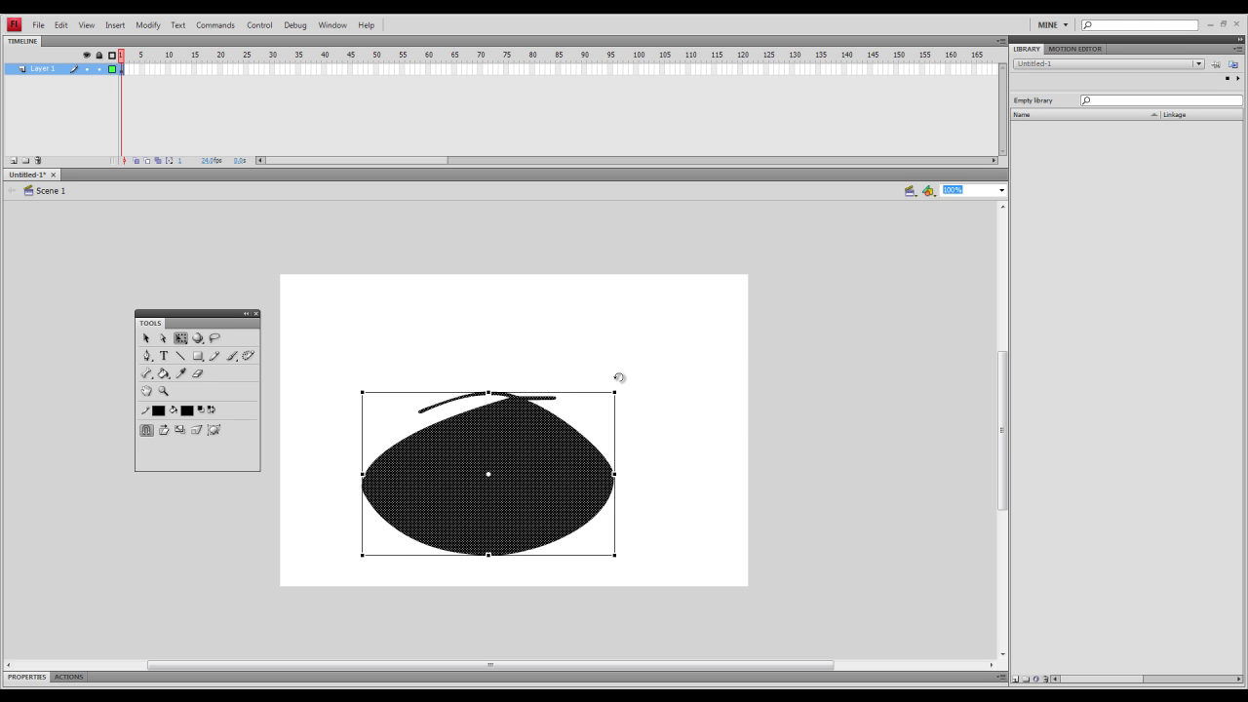
key(ctrl+z)
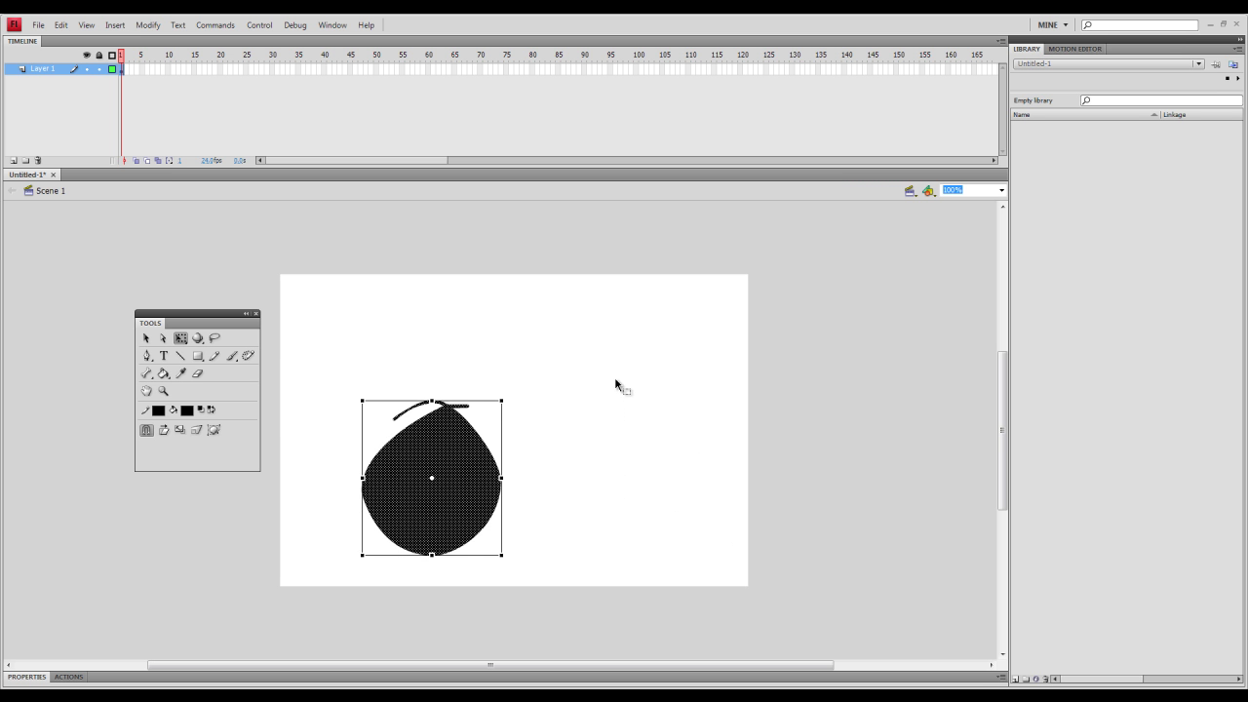
- Scale the blob up and rotate it from its corner, then undo the enlargement
drag(501, 400, 680, 316)
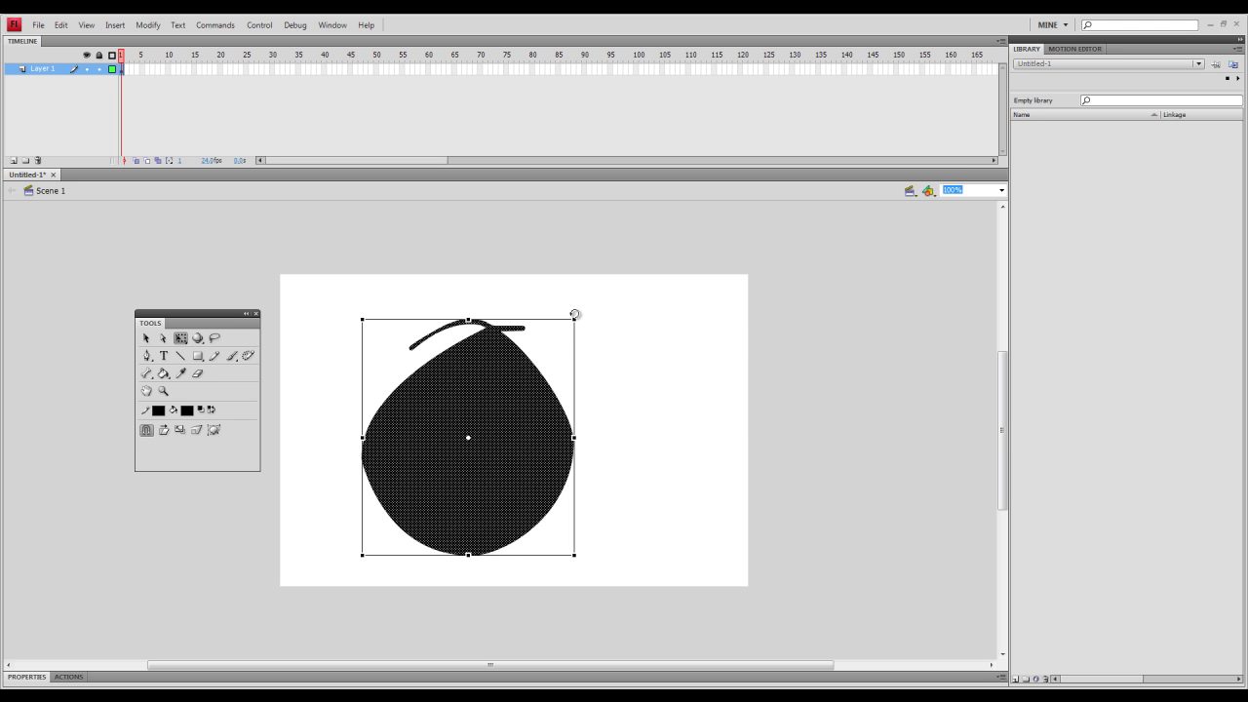
drag(574, 320, 666, 320)
click(689, 428)
click(508, 436)
click(676, 405)
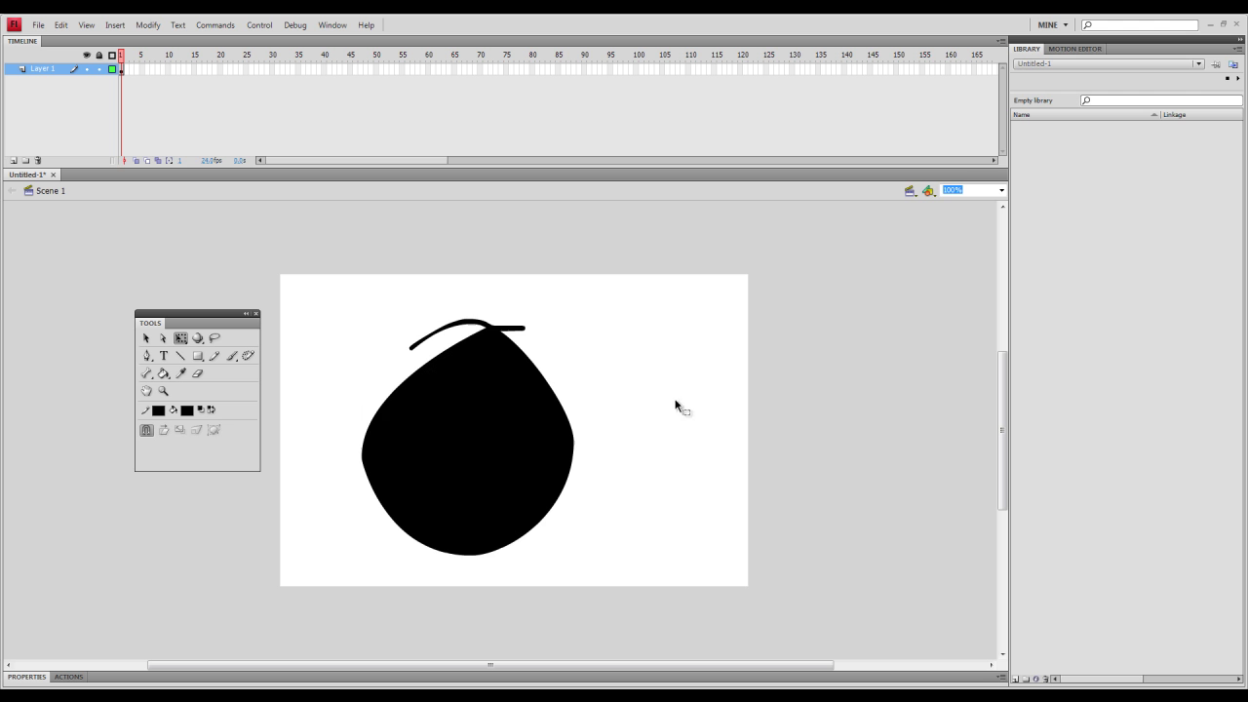
click(535, 426)
key(Escape)
click(535, 427)
key(ctrl+z)
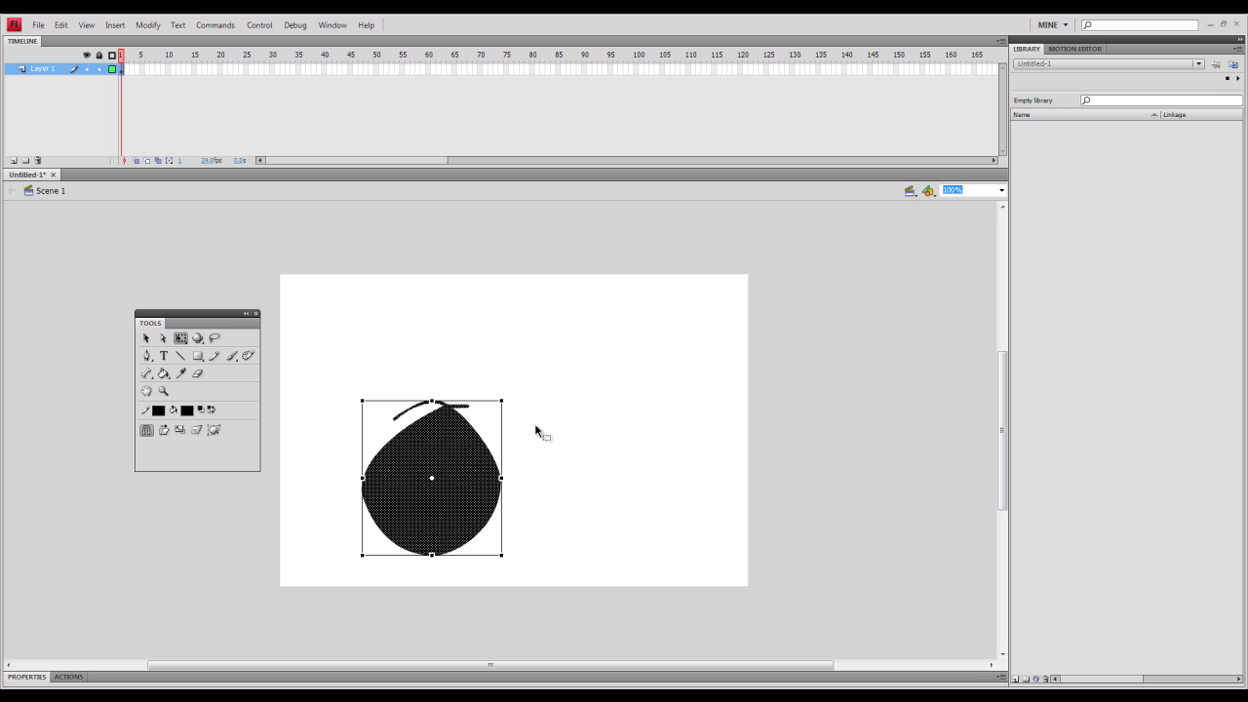
- Marquee-select the blob and move it up and to the left
click(337, 330)
click(415, 451)
drag(551, 587, 357, 281)
drag(466, 475, 416, 421)
click(408, 342)
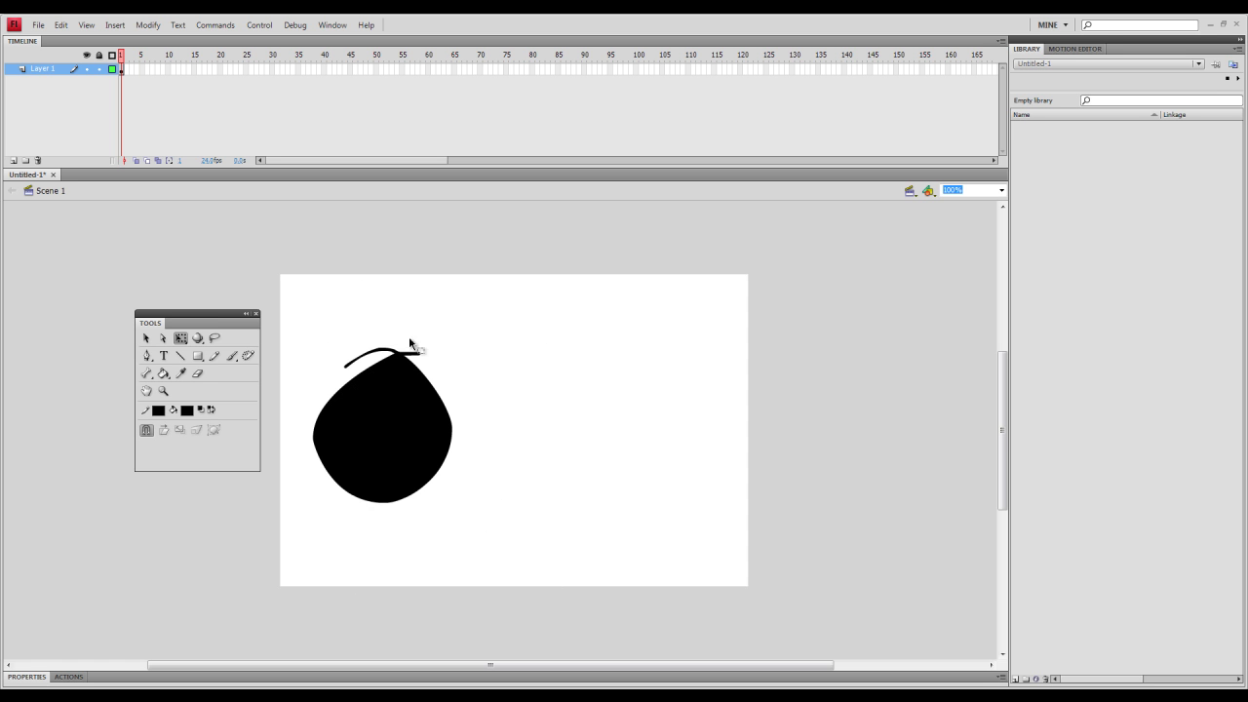
- Choose the Lasso tool, make the tool palette taller and narrower, and lasso a strip across the blob
click(198, 339)
click(215, 339)
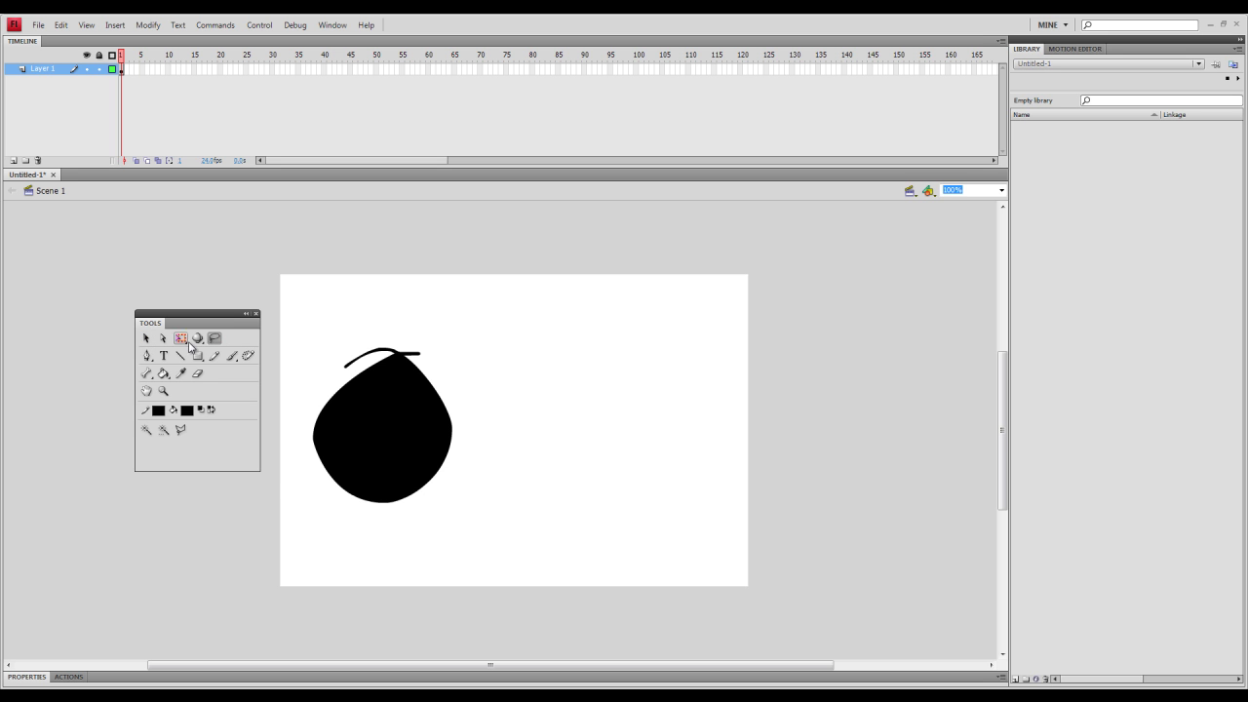
drag(257, 470, 213, 567)
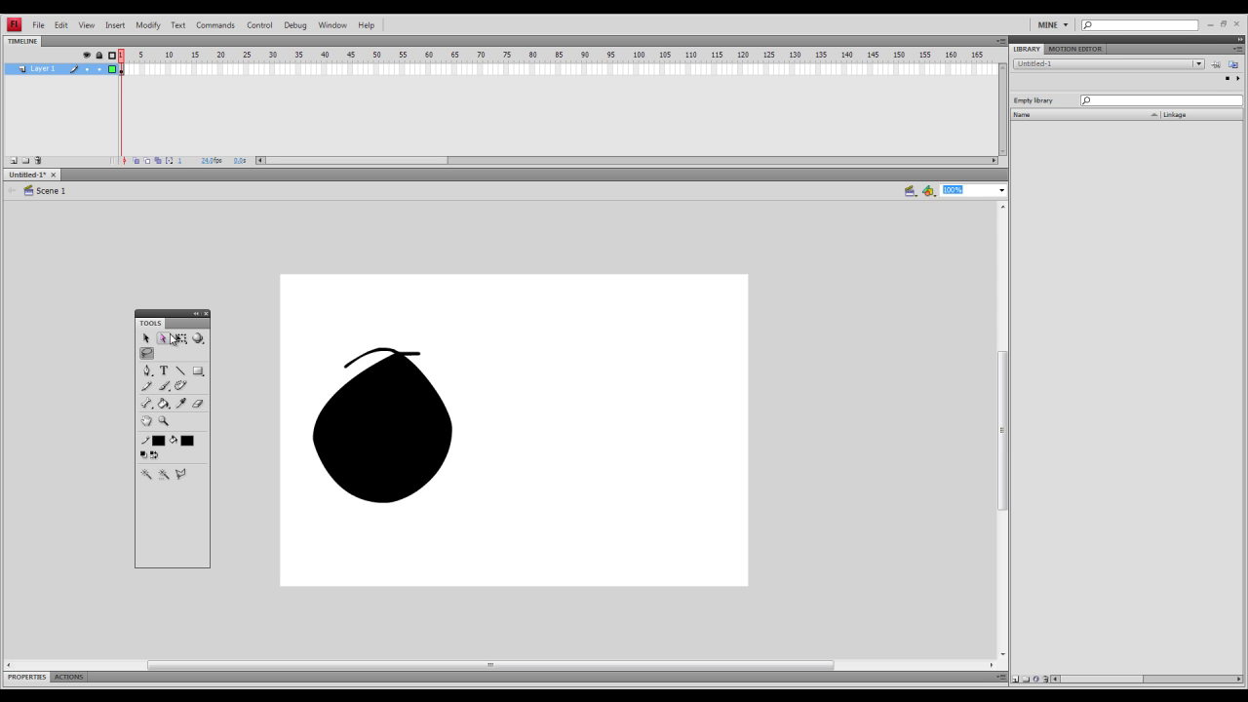
mouse_move(452, 361)
mouse_down()
mouse_move(380, 320)
mouse_move(333, 362)
mouse_move(298, 460)
mouse_move(310, 523)
mouse_move(371, 534)
mouse_move(488, 480)
mouse_move(514, 398)
mouse_move(477, 426)
mouse_move(508, 444)
mouse_move(459, 444)
mouse_move(537, 445)
mouse_move(543, 367)
mouse_move(628, 458)
mouse_move(433, 483)
mouse_move(436, 362)
mouse_move(454, 314)
mouse_up()
mouse_move(483, 383)
mouse_down()
mouse_move(429, 387)
mouse_move(350, 422)
mouse_move(336, 460)
mouse_move(518, 365)
mouse_up()
click(146, 338)
drag(398, 426, 634, 392)
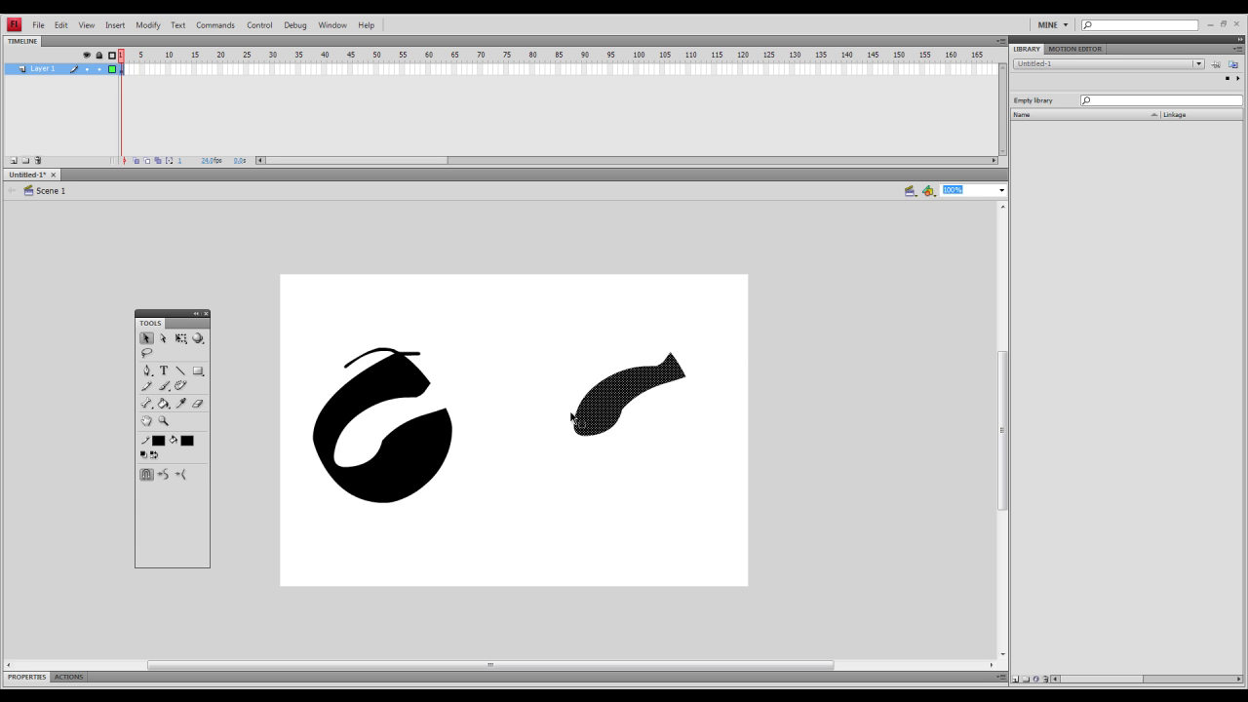
key(Delete)
key(ctrl+z)
key(ctrl+z)
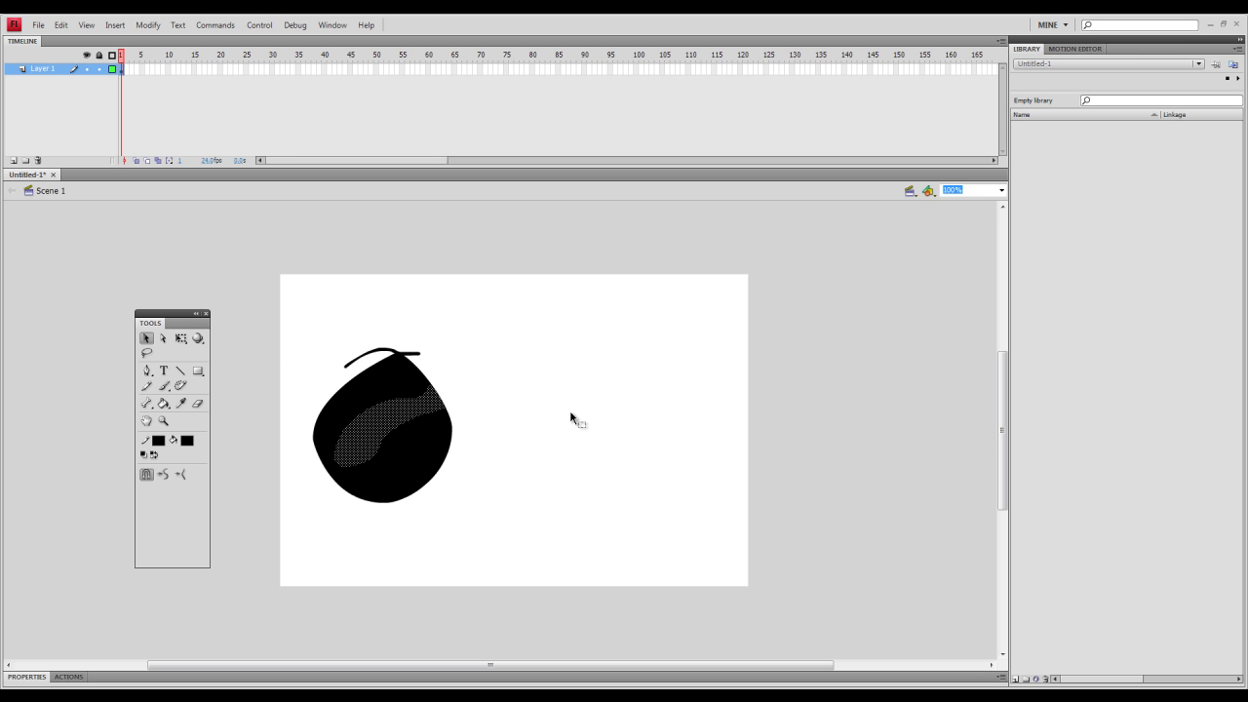
click(181, 340)
drag(467, 385, 430, 517)
drag(400, 449, 624, 414)
click(652, 557)
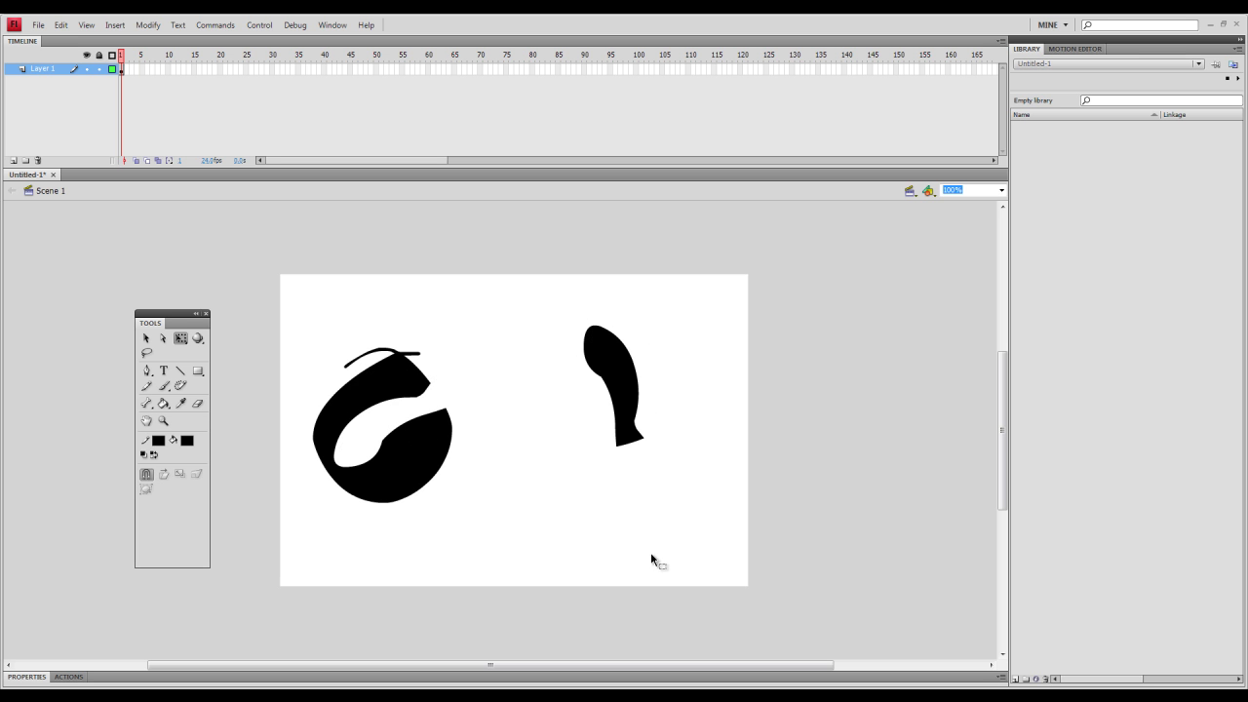
click(617, 402)
click(524, 406)
key(ctrl+z)
key(ctrl+z)
click(523, 406)
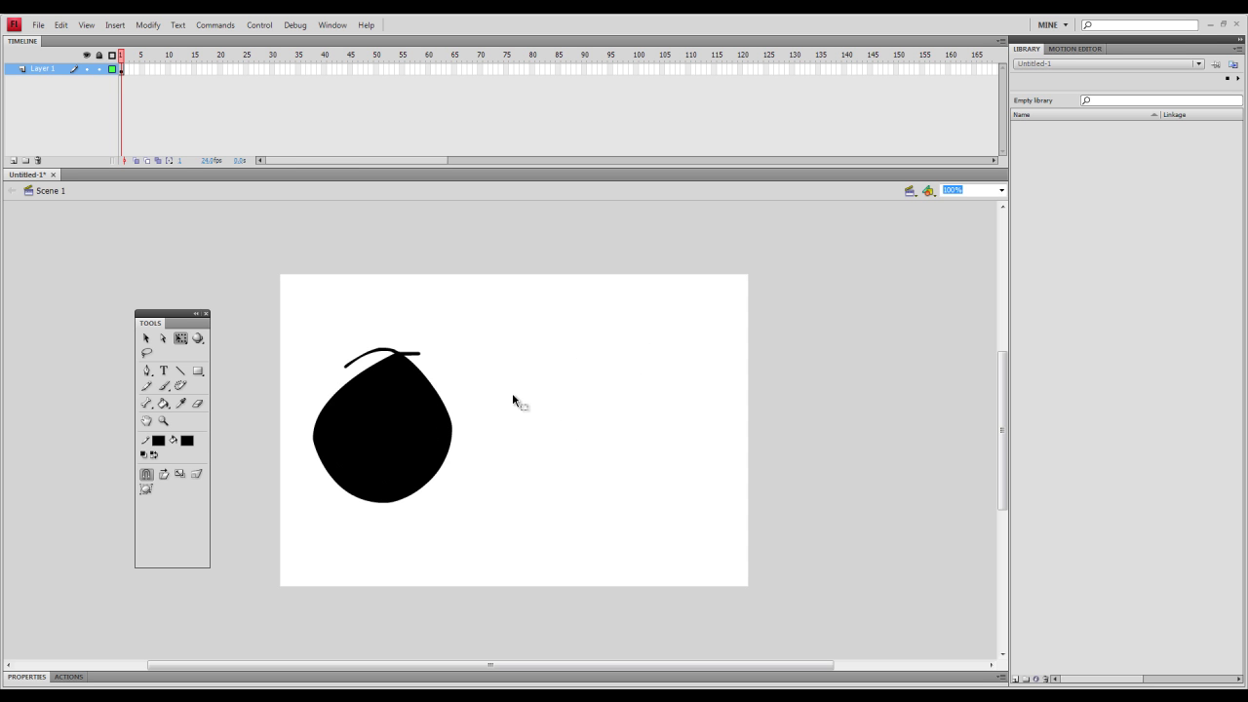
drag(518, 495, 381, 343)
drag(510, 531, 393, 282)
- Select the whole black shape and delete it from the stage
click(548, 406)
click(377, 429)
key(Delete)
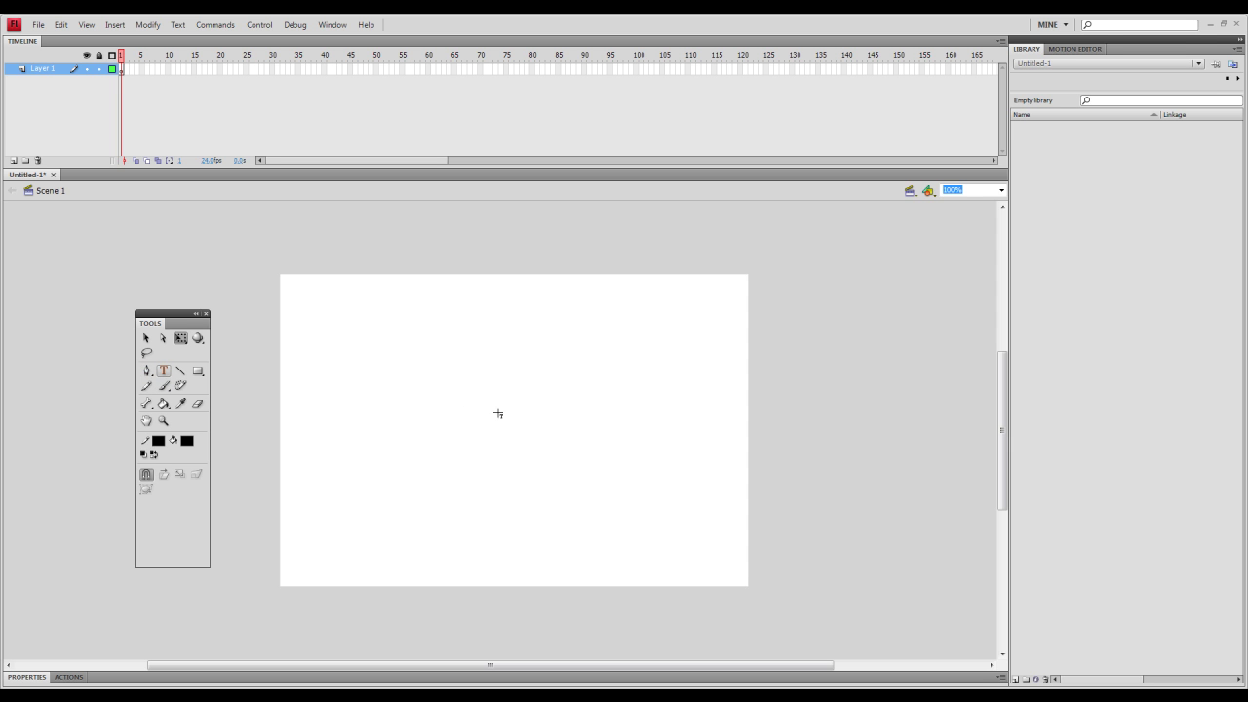
drag(322, 385, 586, 392)
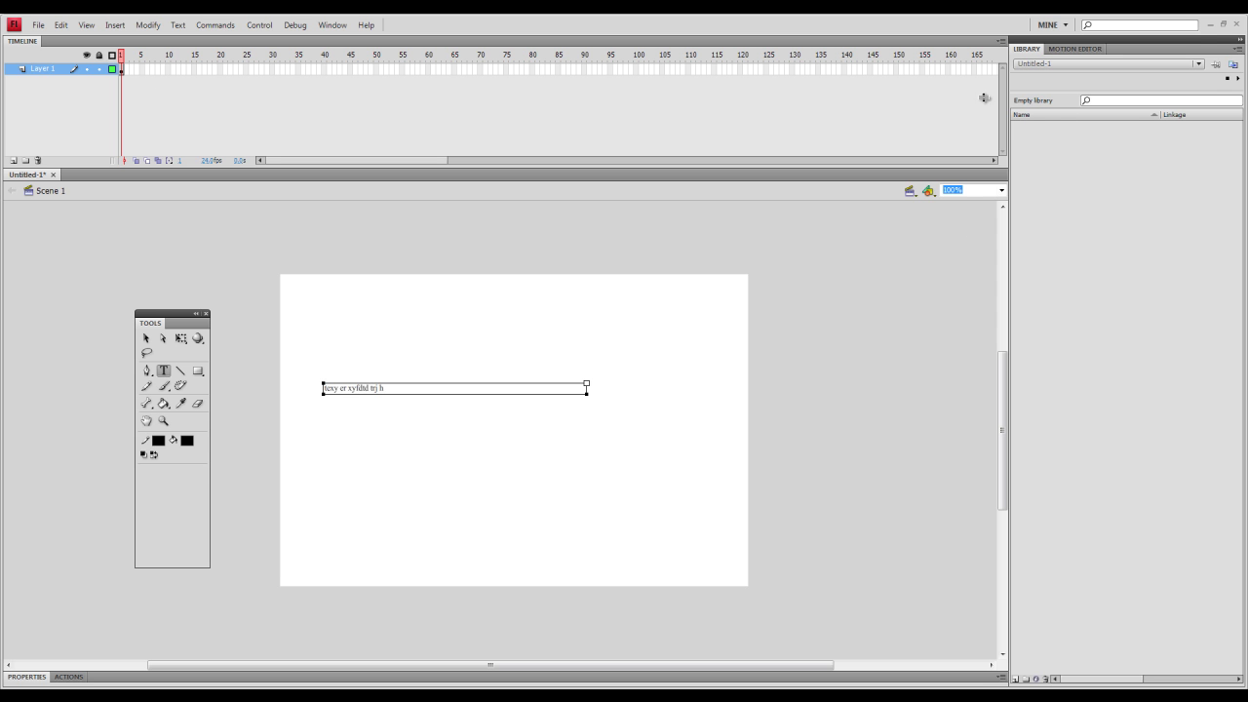
key(Escape)
click(530, 353)
drag(368, 391, 462, 432)
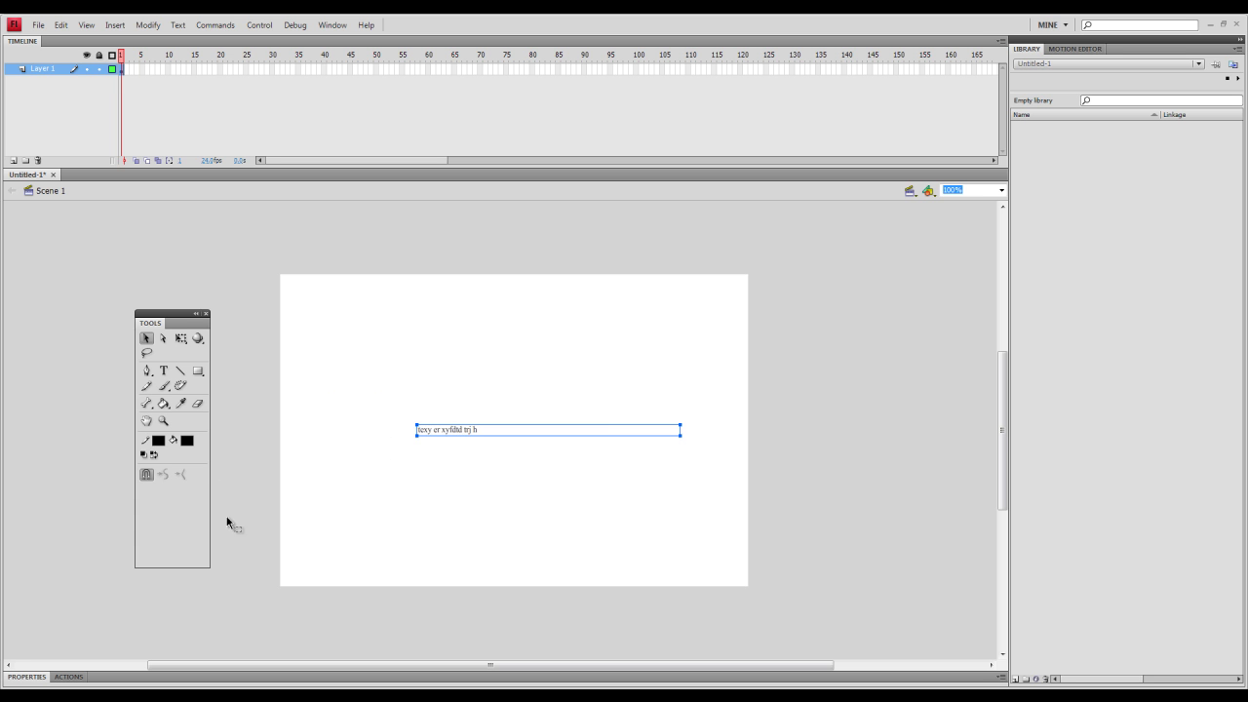
click(36, 678)
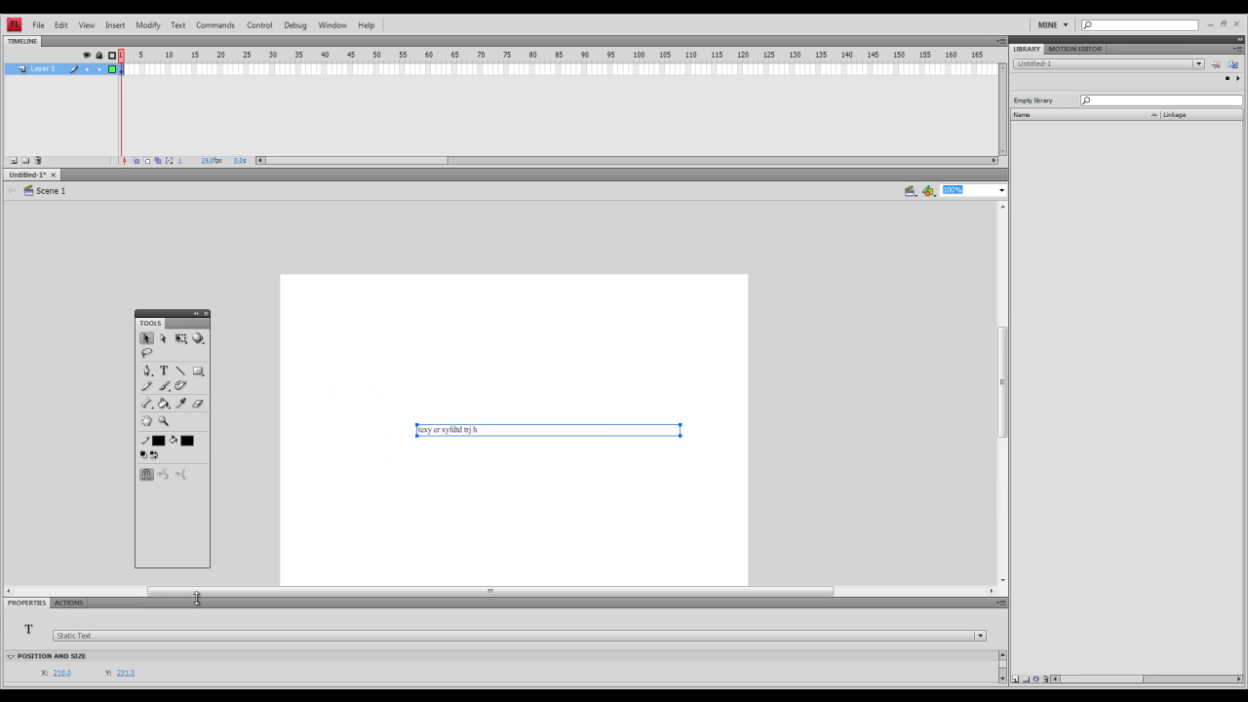
drag(195, 596, 202, 452)
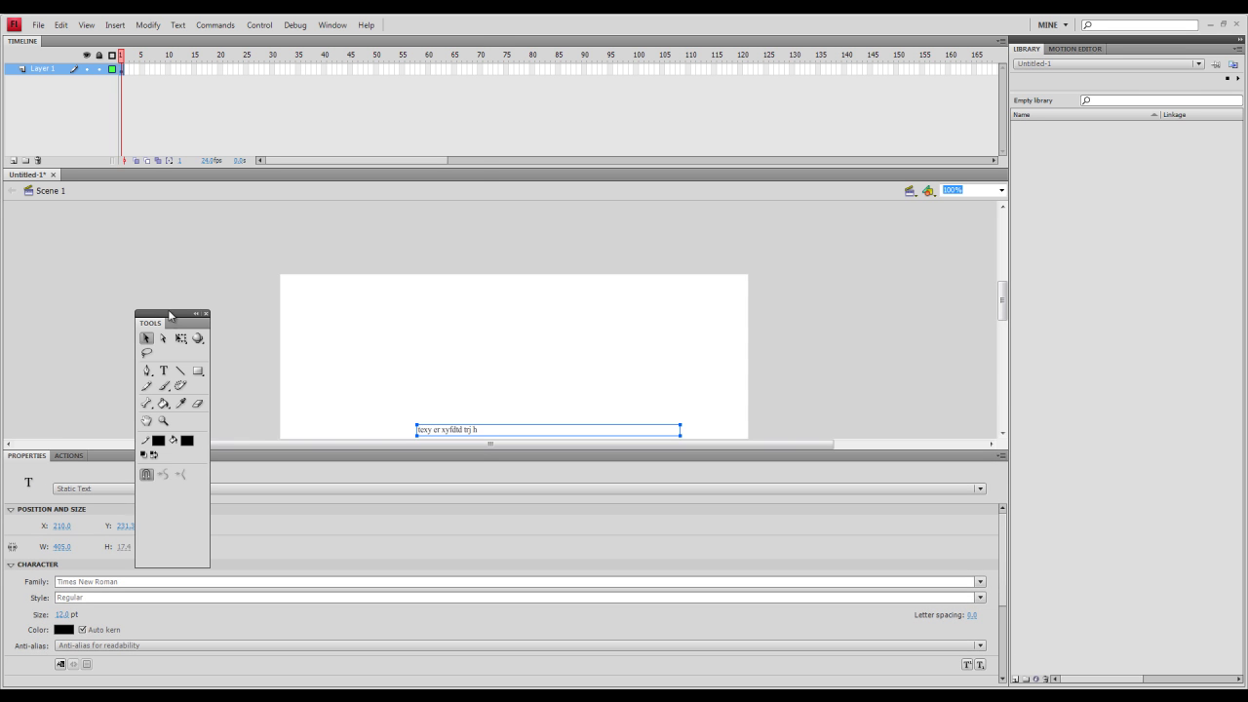
drag(171, 322, 120, 226)
click(352, 24)
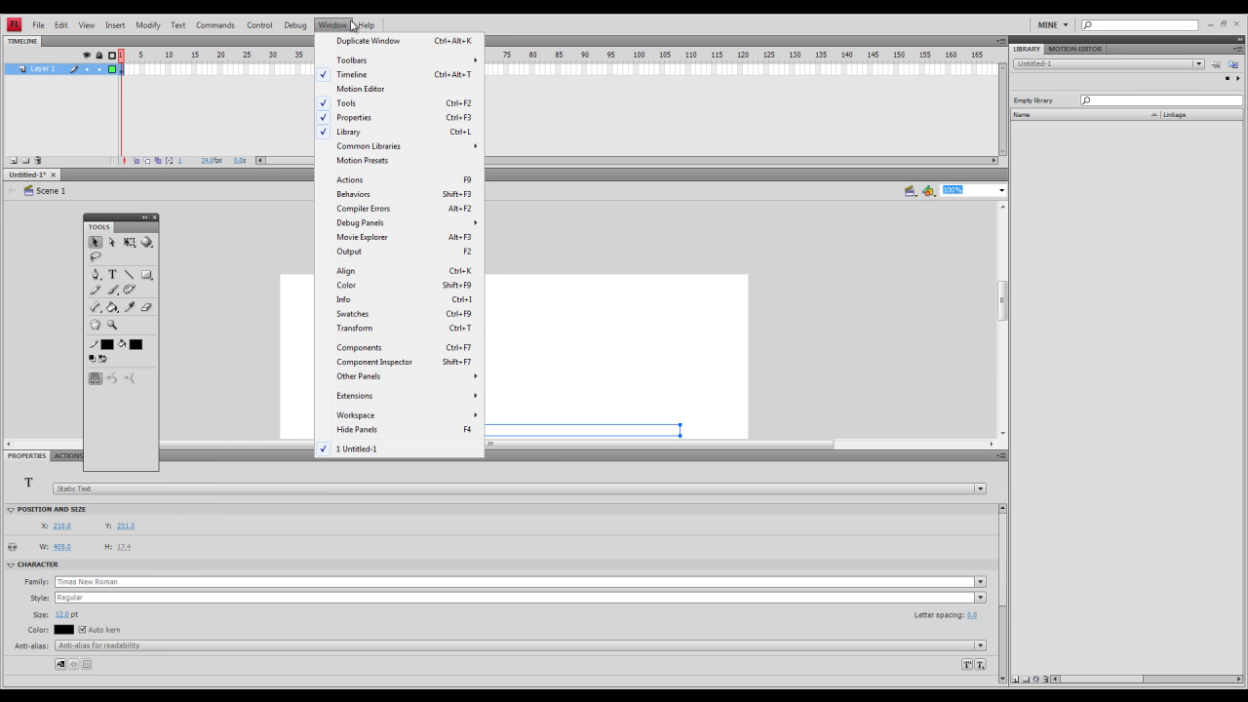
click(360, 121)
click(326, 24)
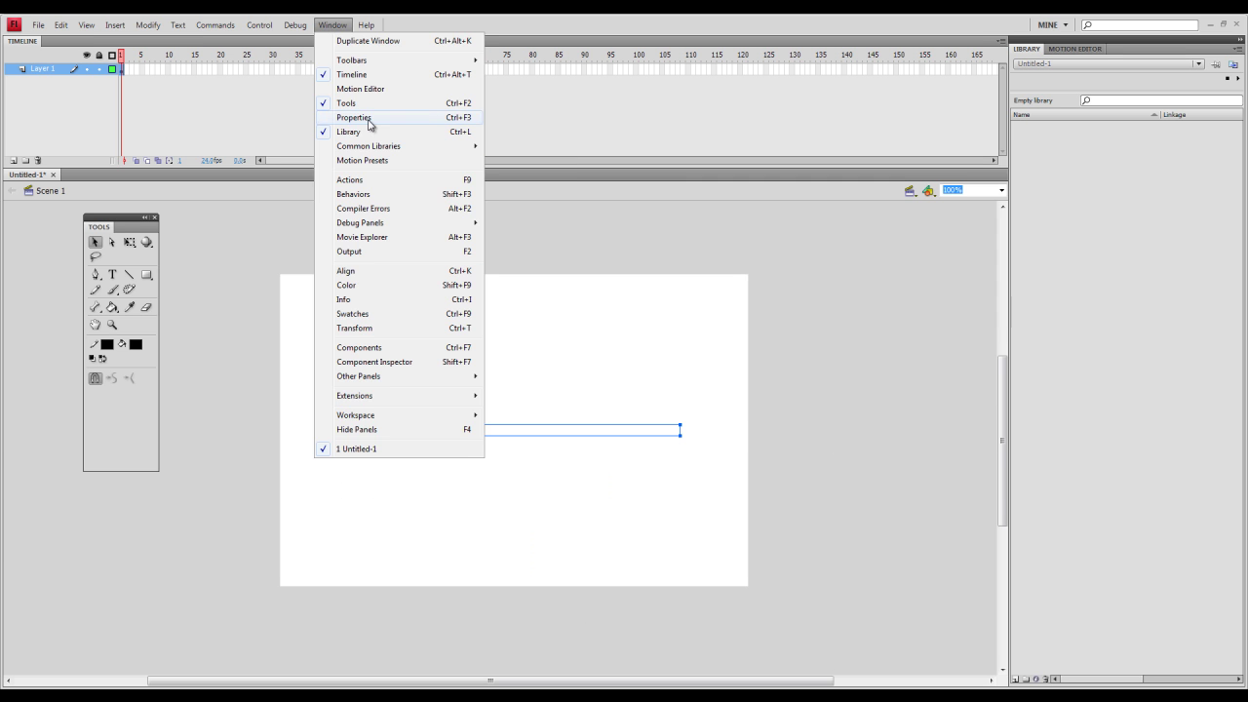
click(360, 118)
drag(504, 436, 497, 364)
click(112, 274)
click(420, 360)
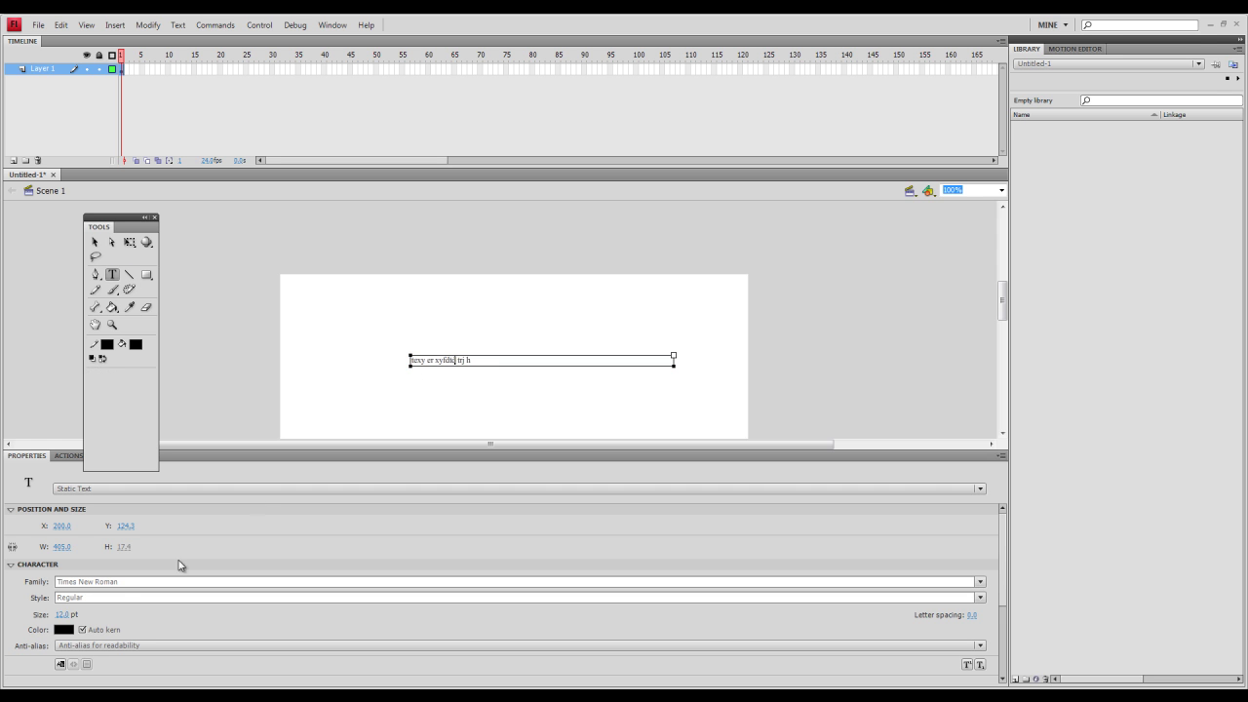
click(117, 581)
click(109, 597)
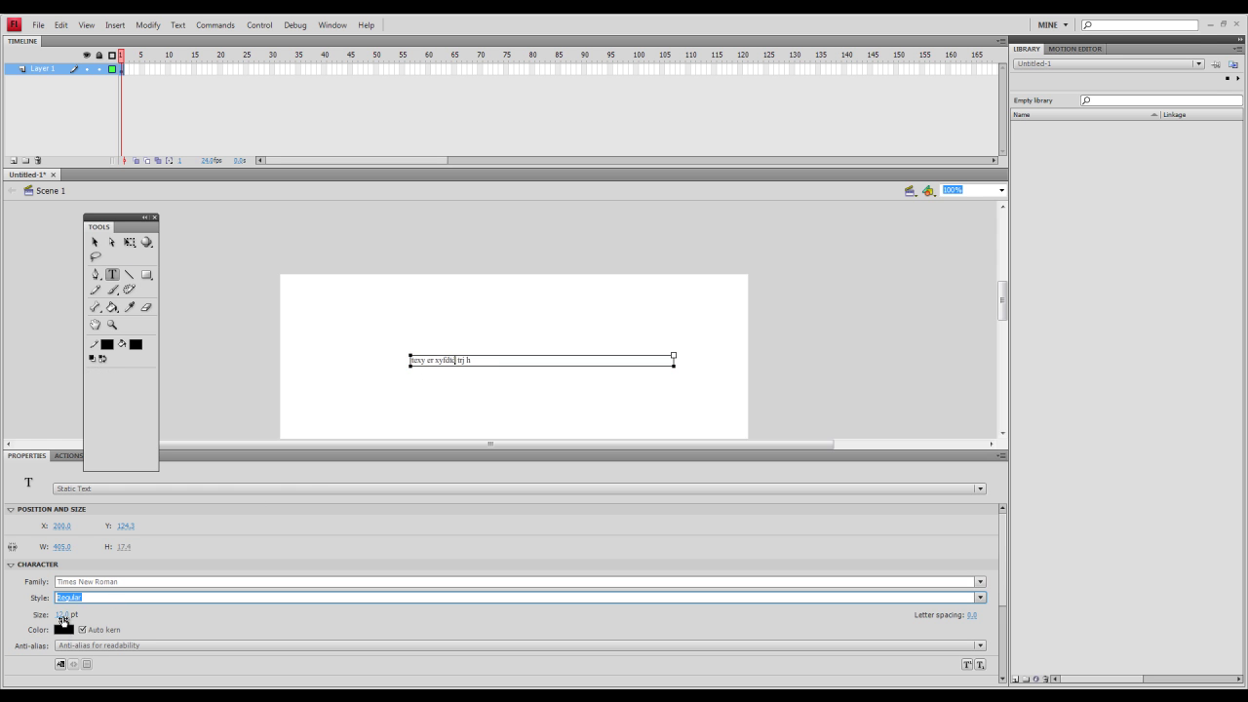
key(Escape)
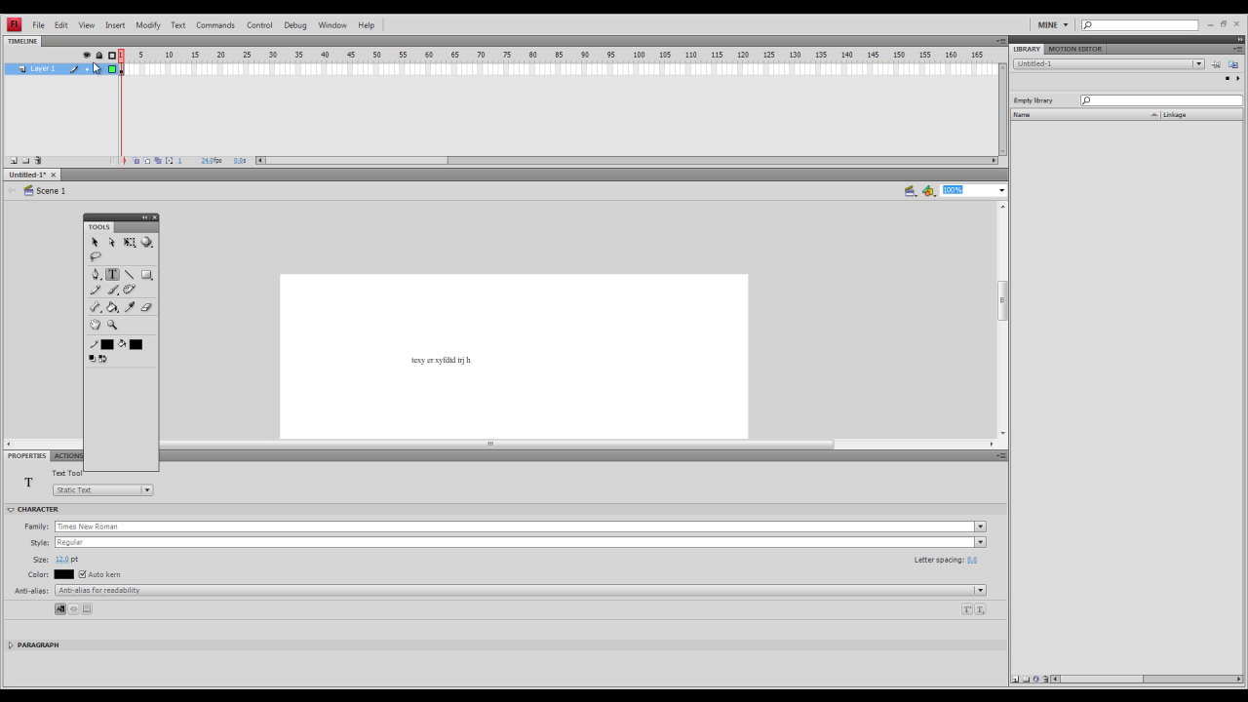
double_click(37, 455)
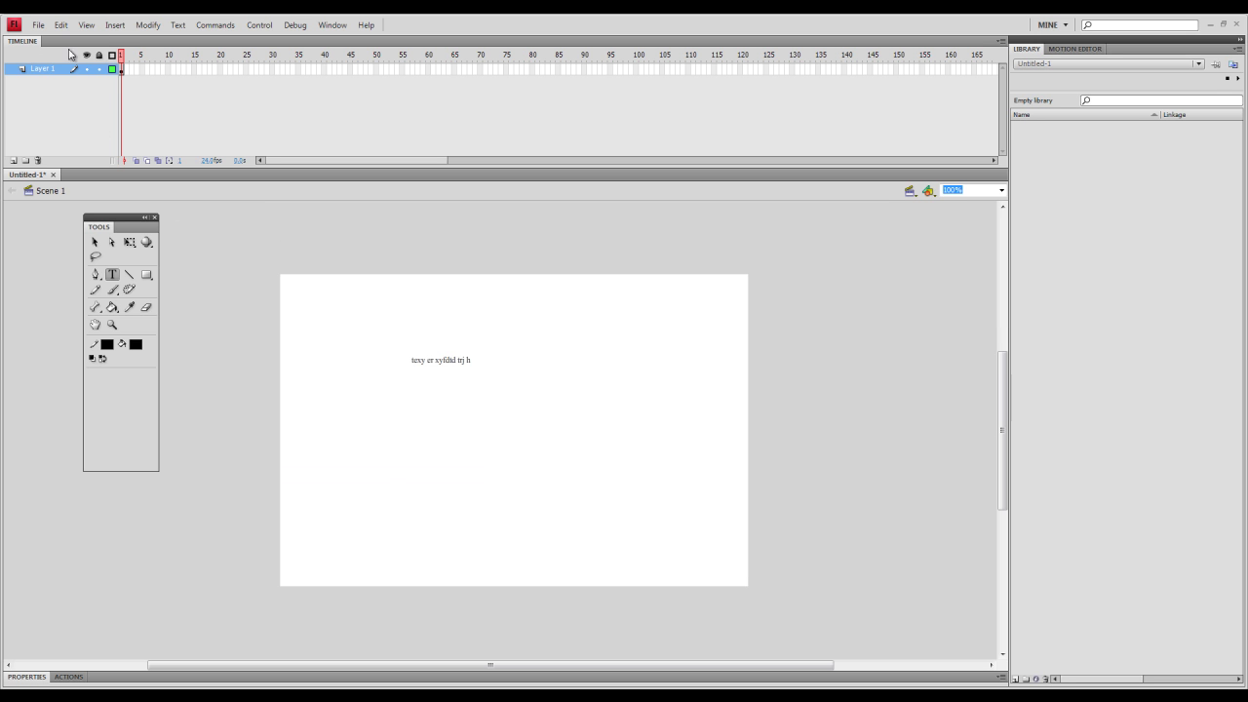
click(95, 241)
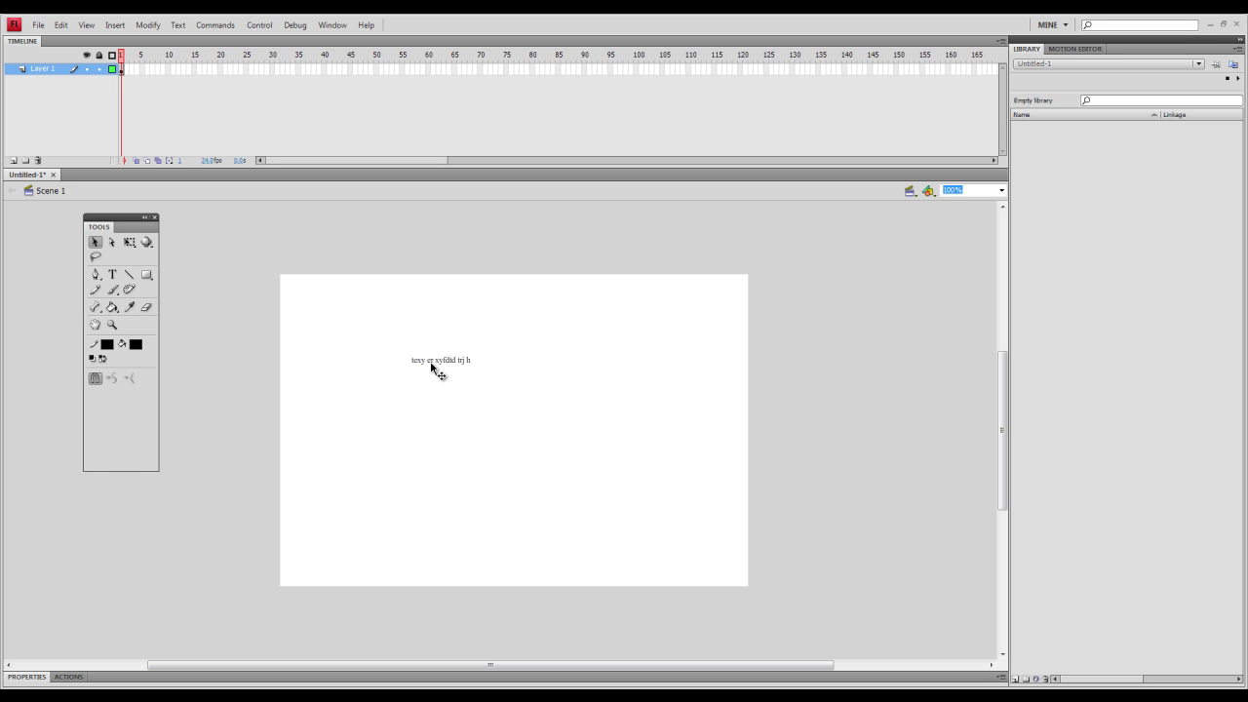
click(430, 361)
key(Delete)
- Draw several crisscrossing straight lines across the stage with the Line tool
click(126, 279)
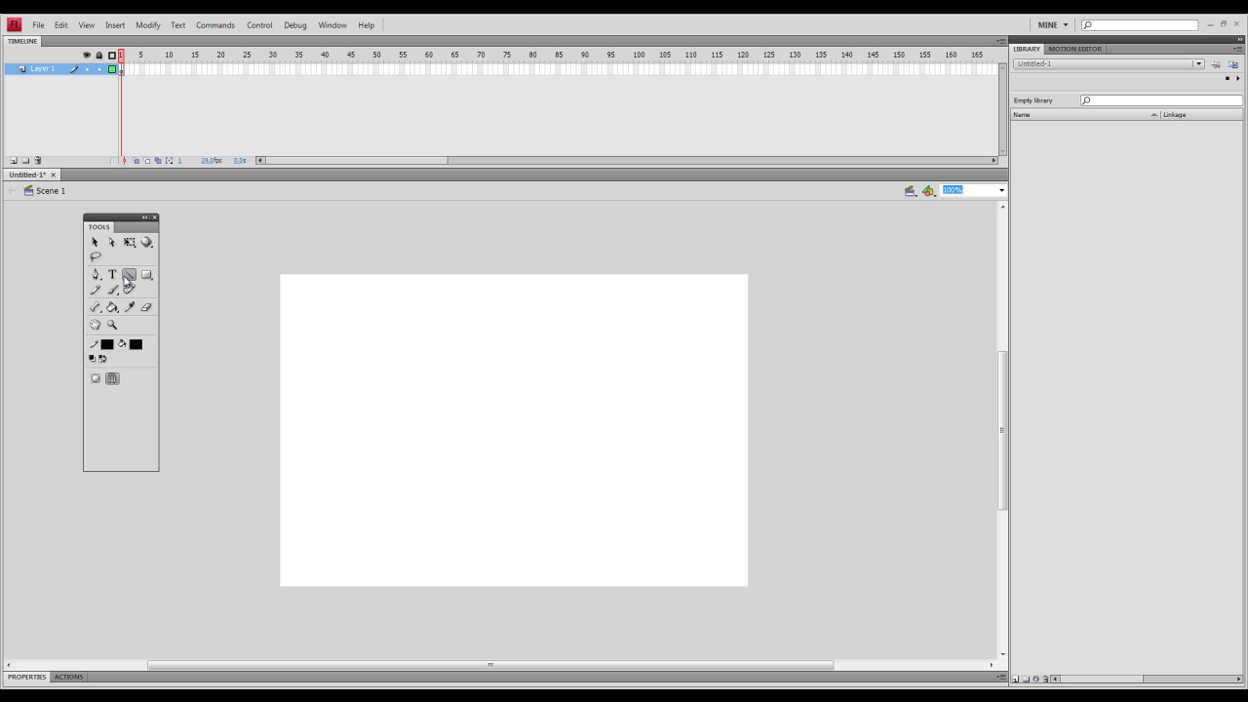
drag(357, 291, 402, 520)
drag(531, 326, 479, 526)
drag(330, 403, 644, 395)
drag(621, 498, 339, 367)
drag(415, 325, 416, 495)
drag(415, 484, 554, 398)
drag(585, 358, 321, 523)
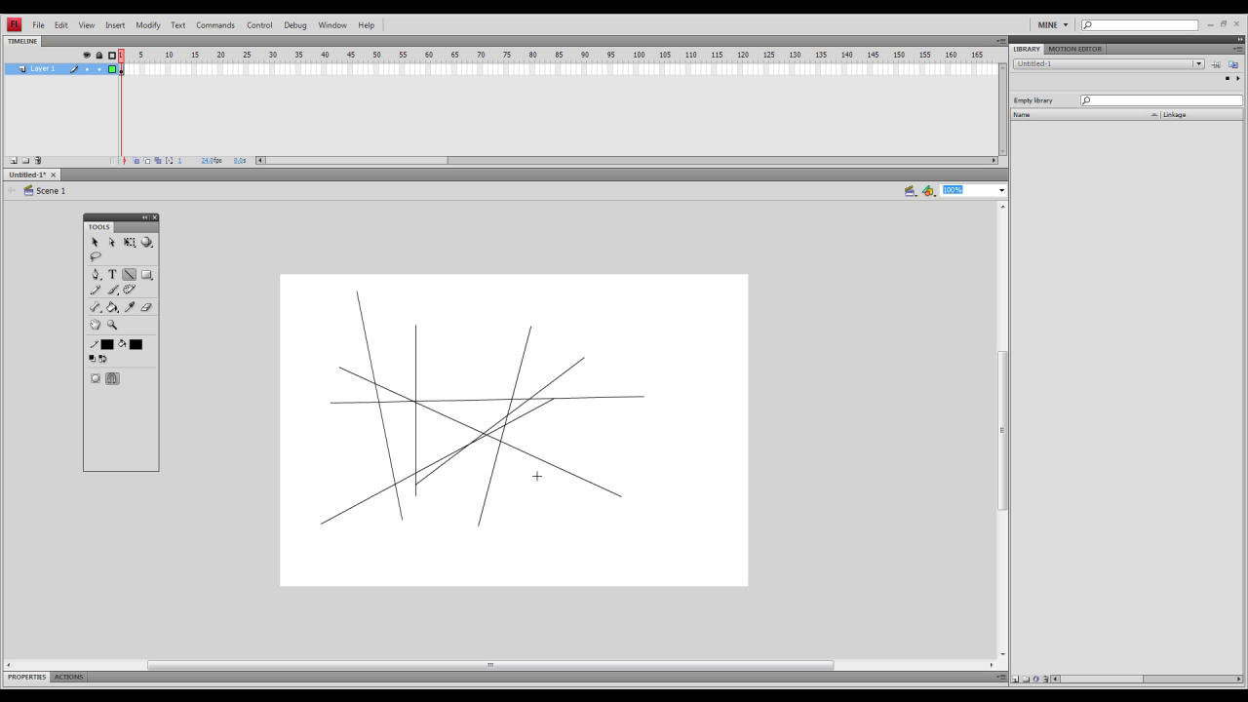
- Draw a black rectangle at the top right and a black oval at the lower right
click(146, 277)
click(147, 277)
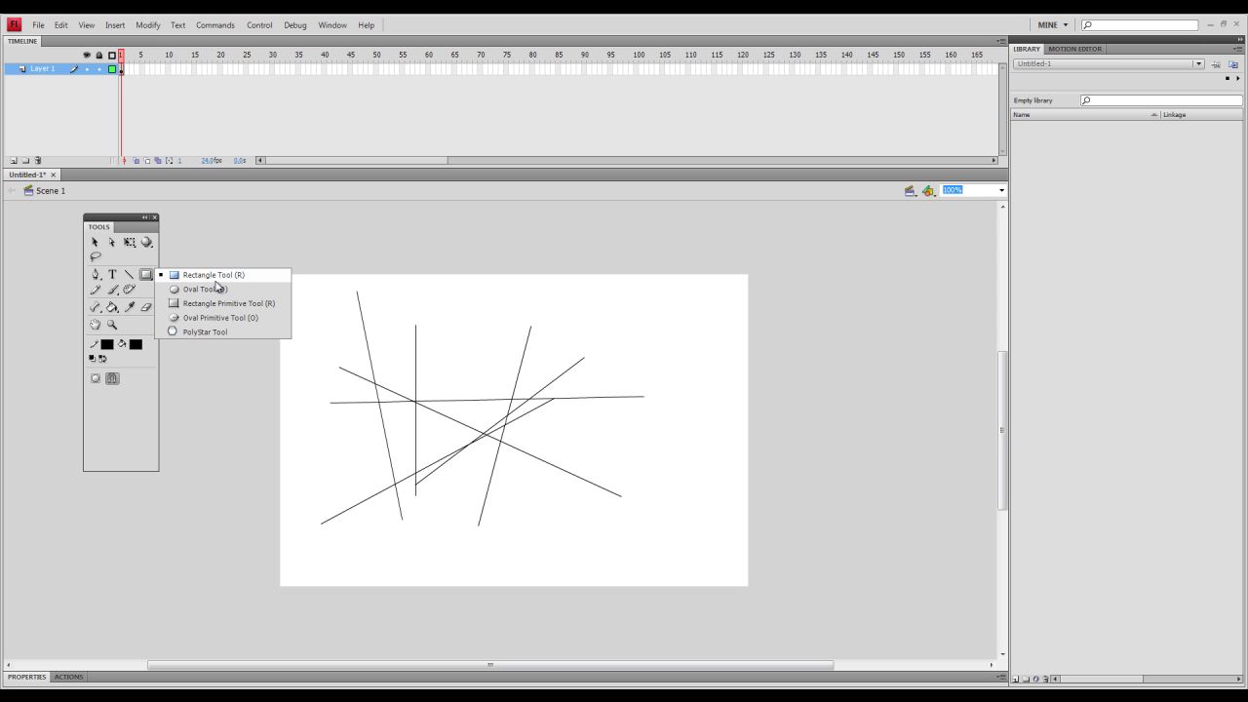
click(208, 277)
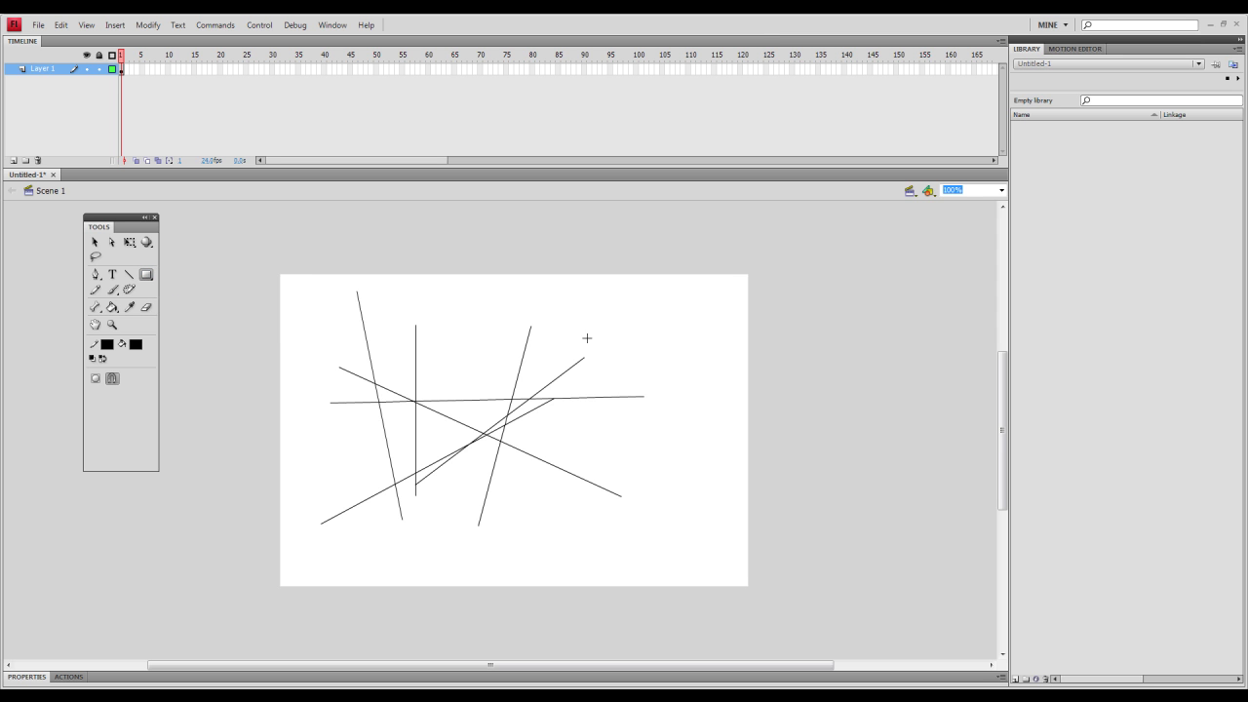
drag(568, 298, 713, 358)
click(147, 277)
click(208, 290)
drag(689, 464, 569, 531)
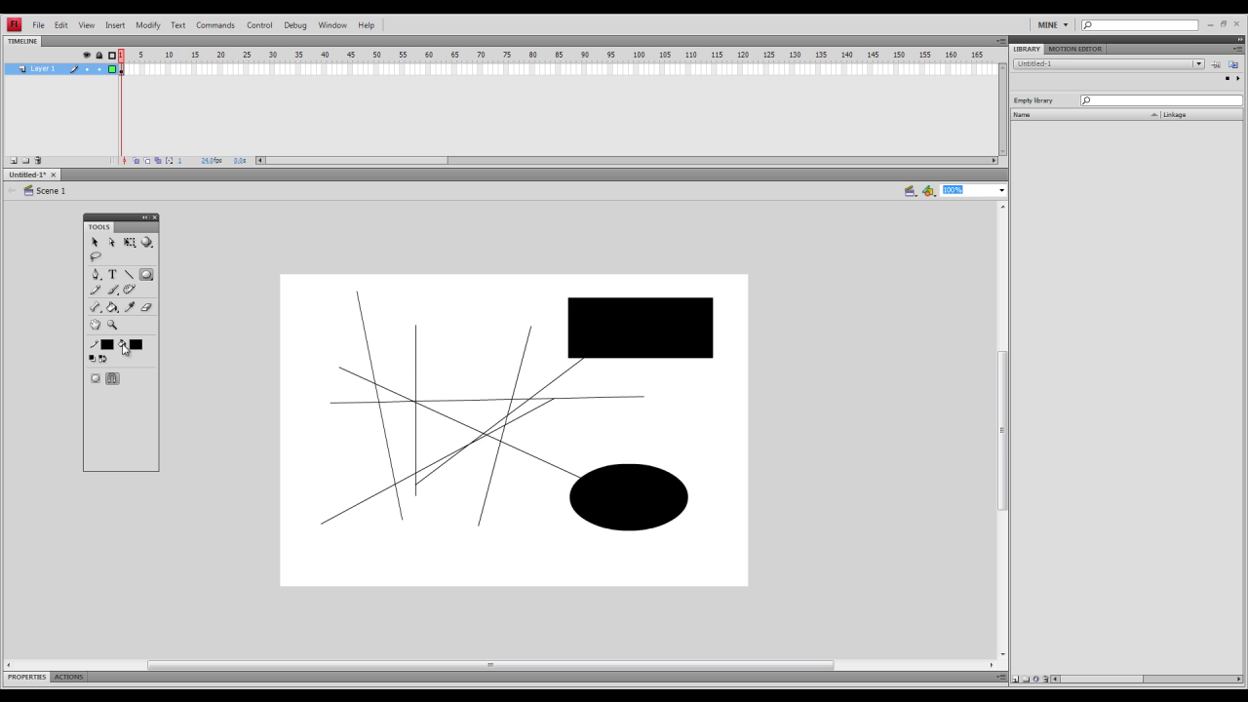
- Set fill to blue-purple and stroke to green, then draw a large circle over the left lines
click(137, 345)
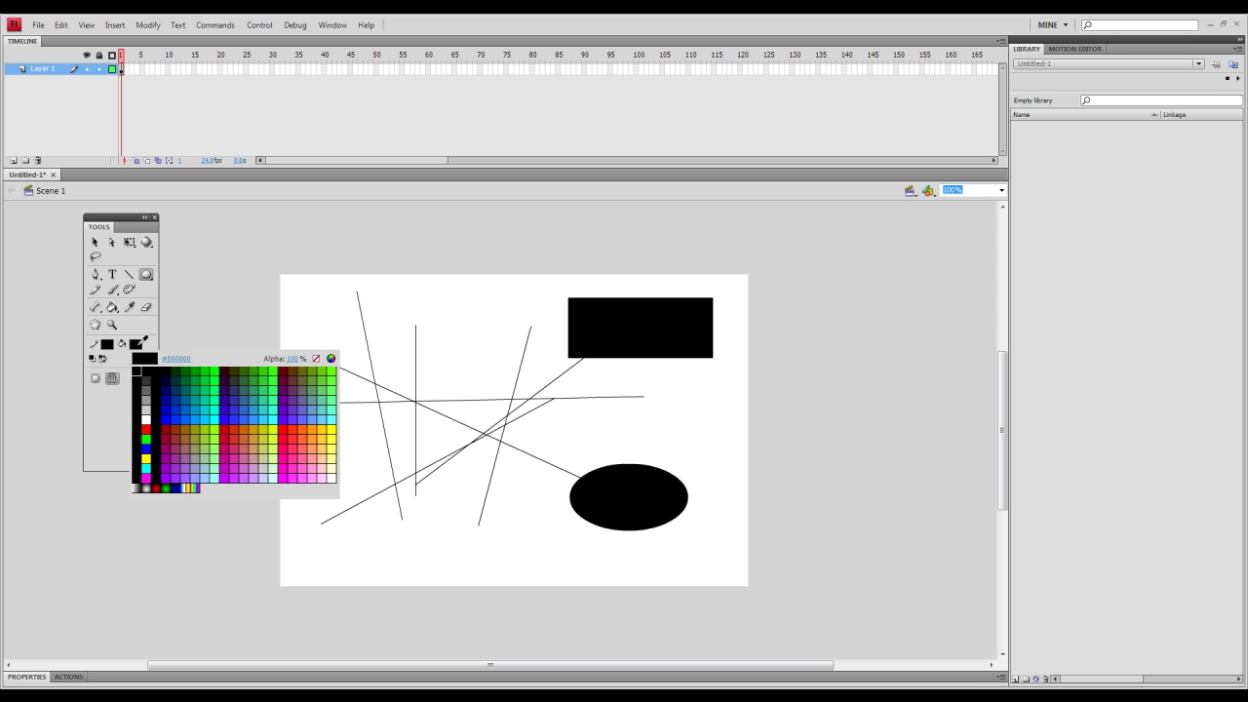
click(232, 402)
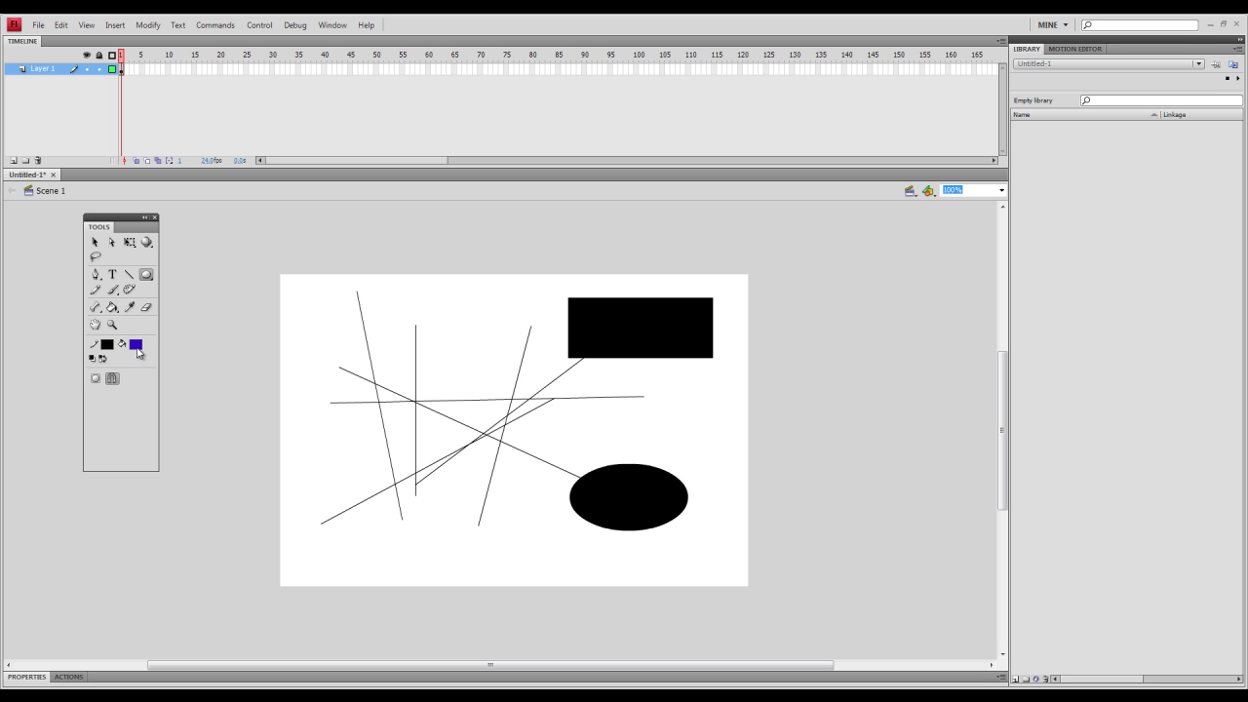
click(110, 347)
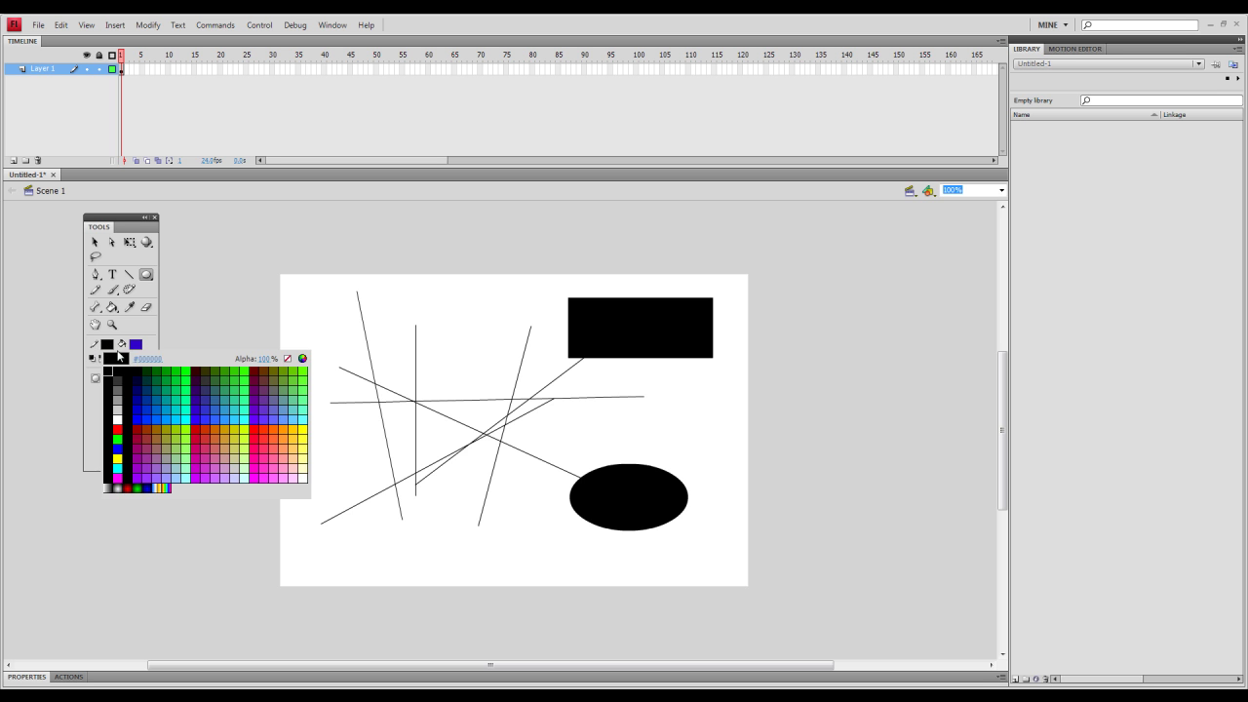
click(241, 369)
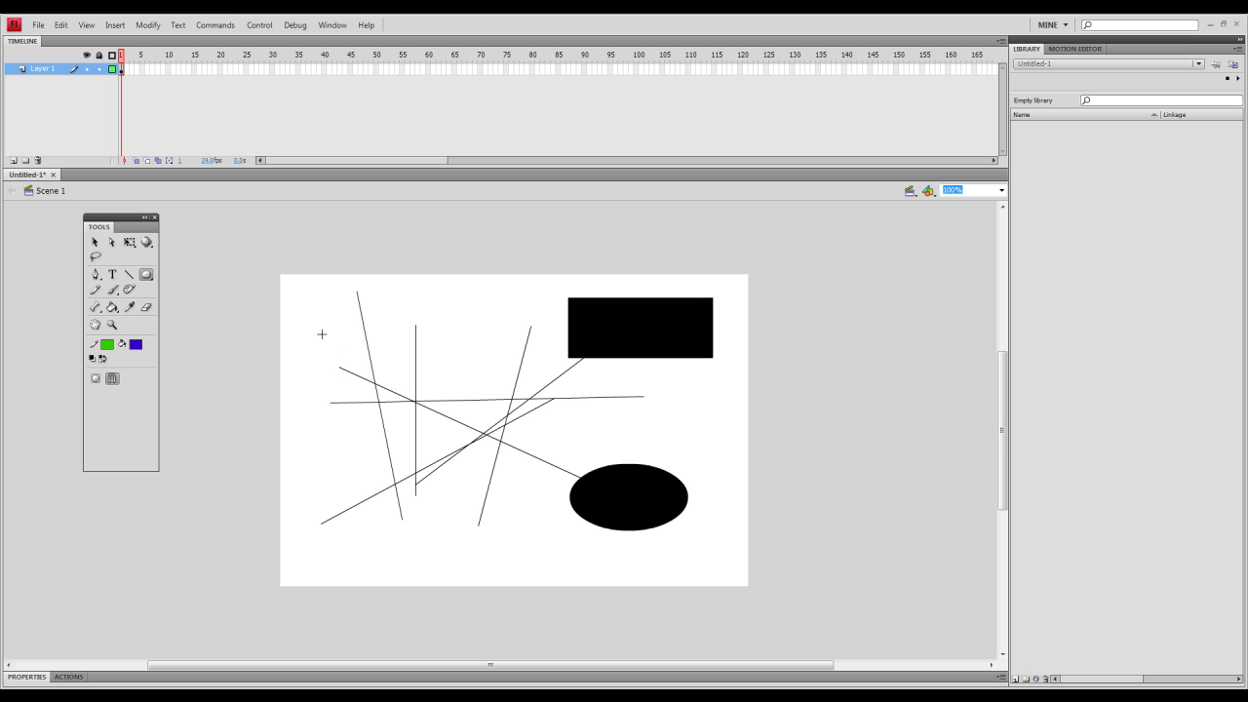
drag(319, 333, 518, 539)
- Set the circle's green outline stroke thickness to 7 in the Properties panel
key(v)
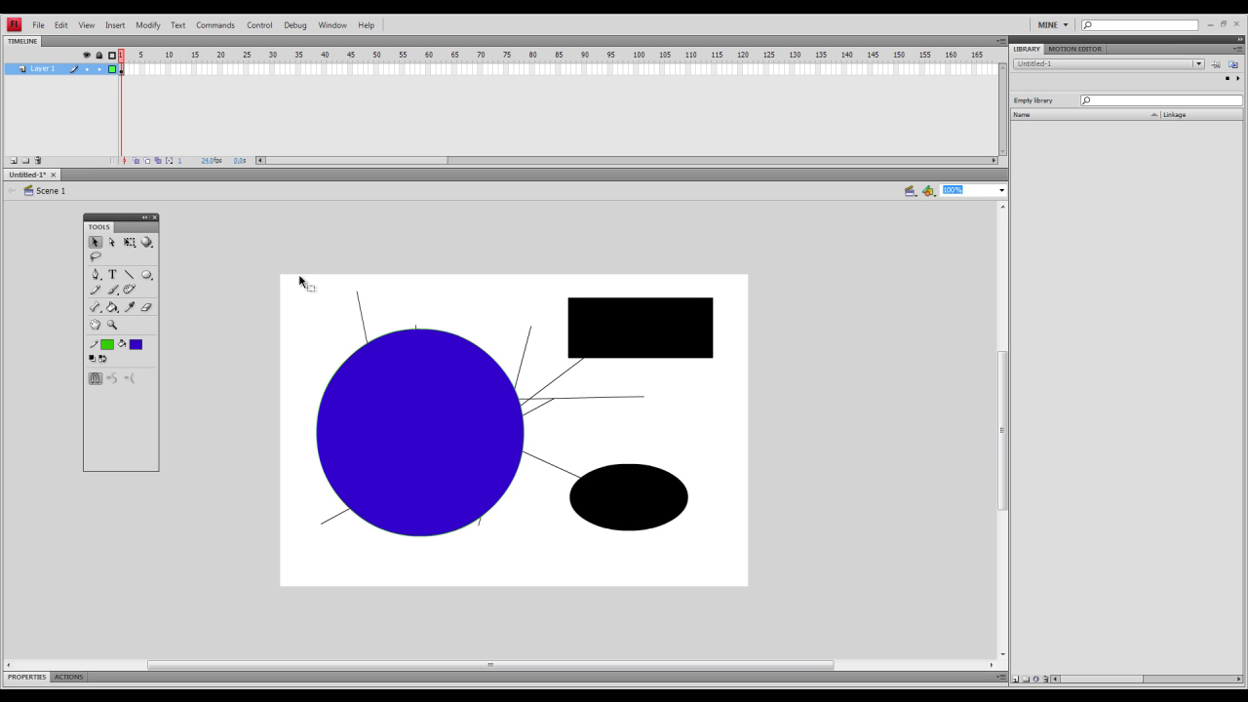
click(478, 355)
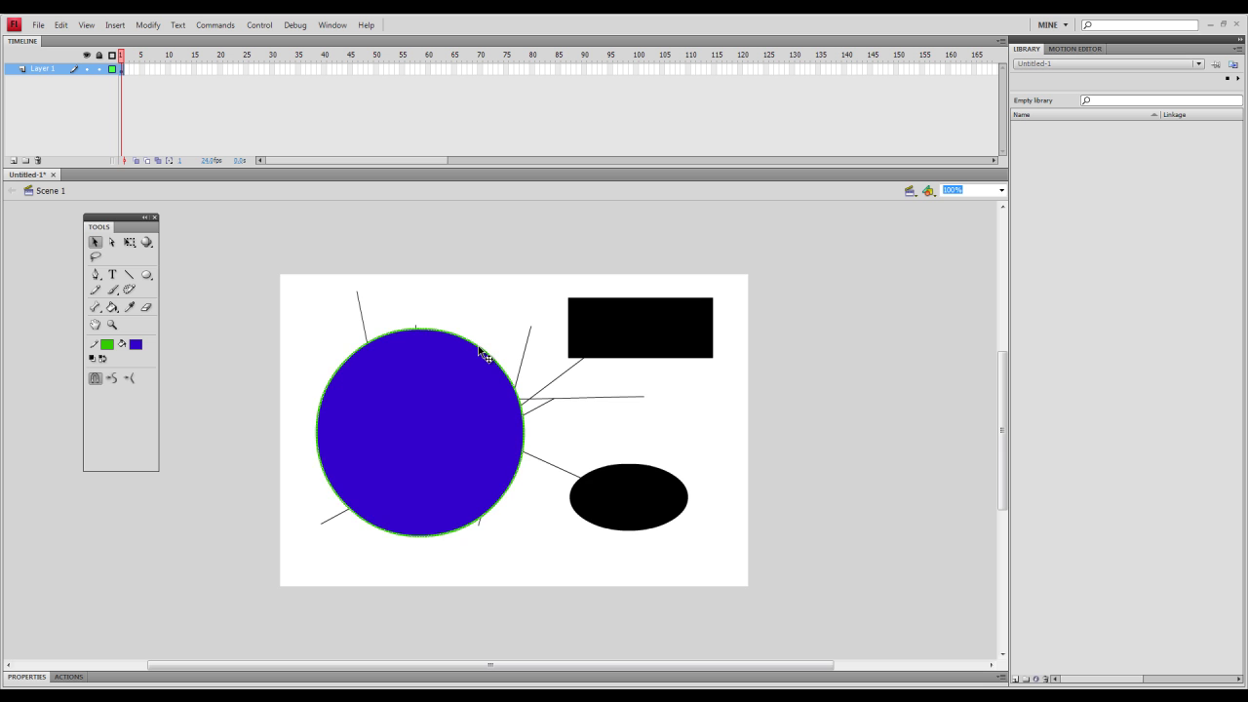
click(25, 677)
click(970, 599)
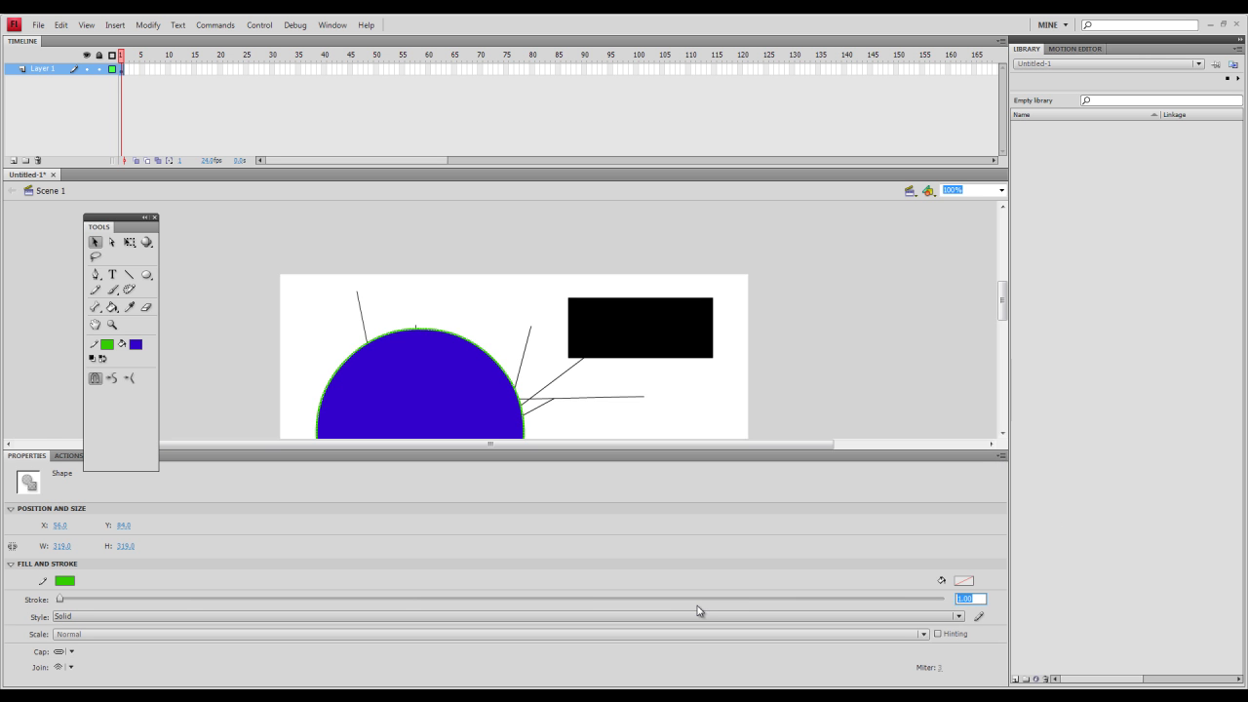
text(7)
key(Return)
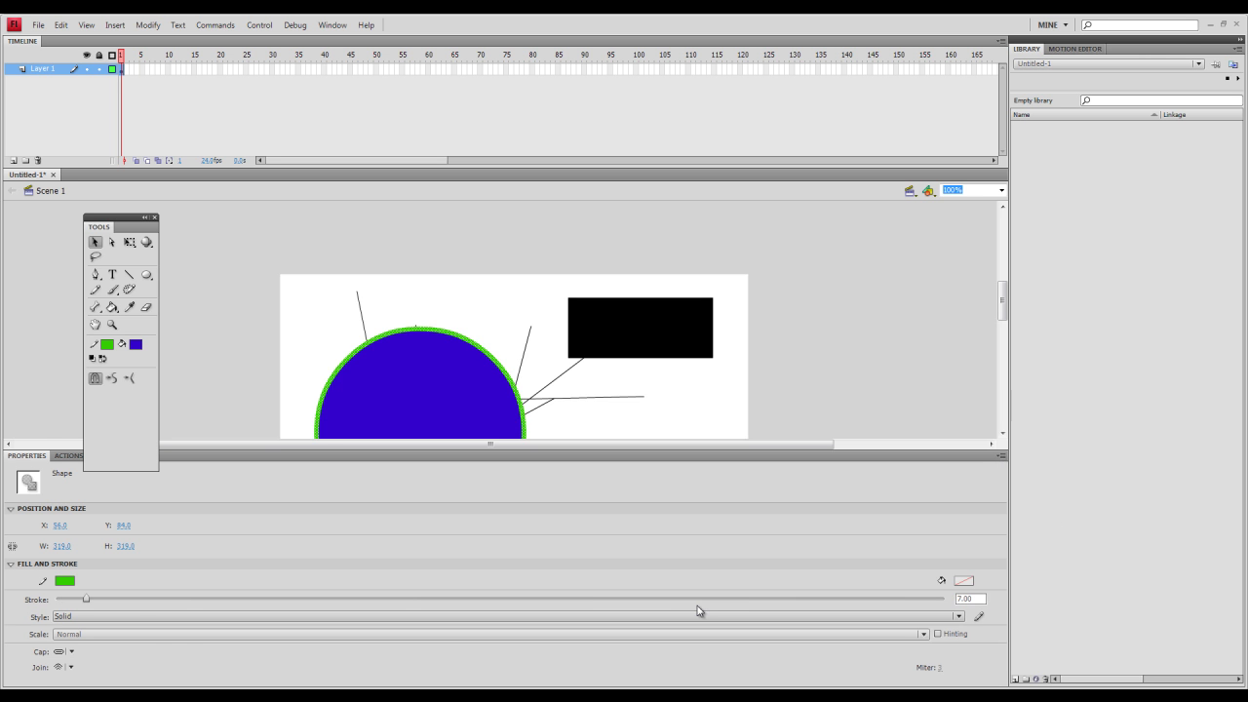
click(30, 455)
click(358, 283)
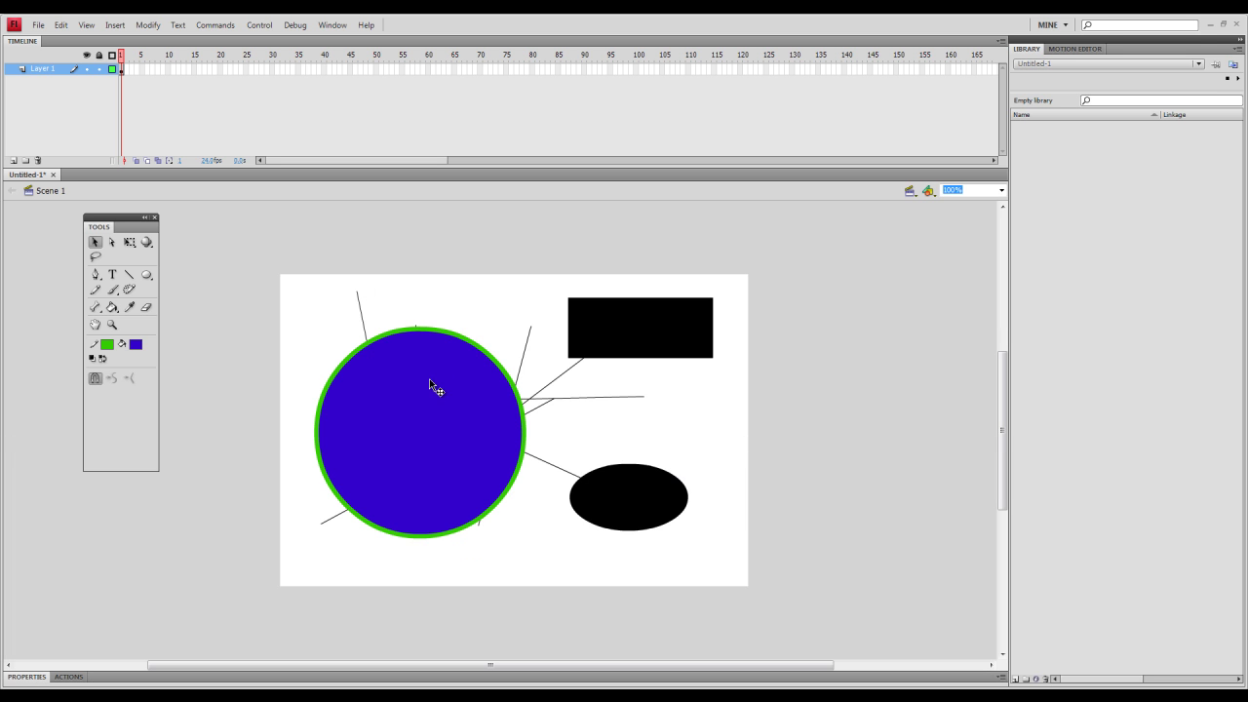
- Drag the blue fill out of the green outline, then undo to put it back
click(404, 458)
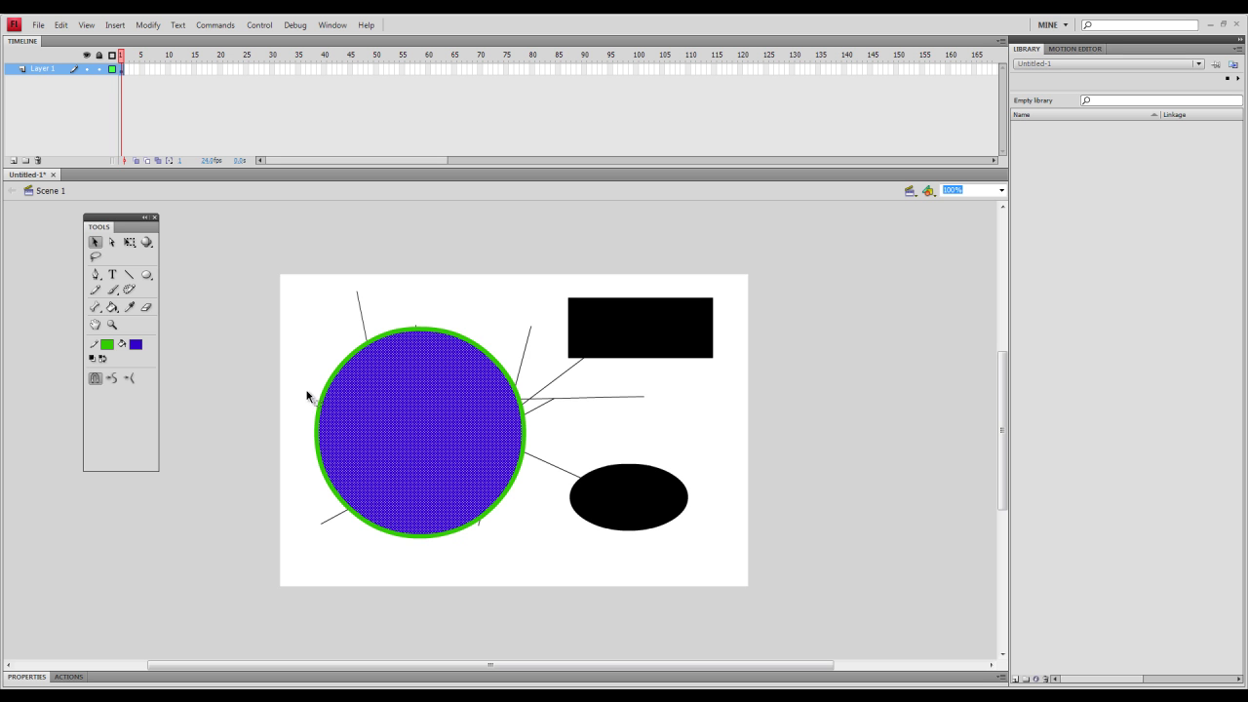
click(436, 330)
click(435, 390)
drag(424, 413, 856, 401)
click(449, 421)
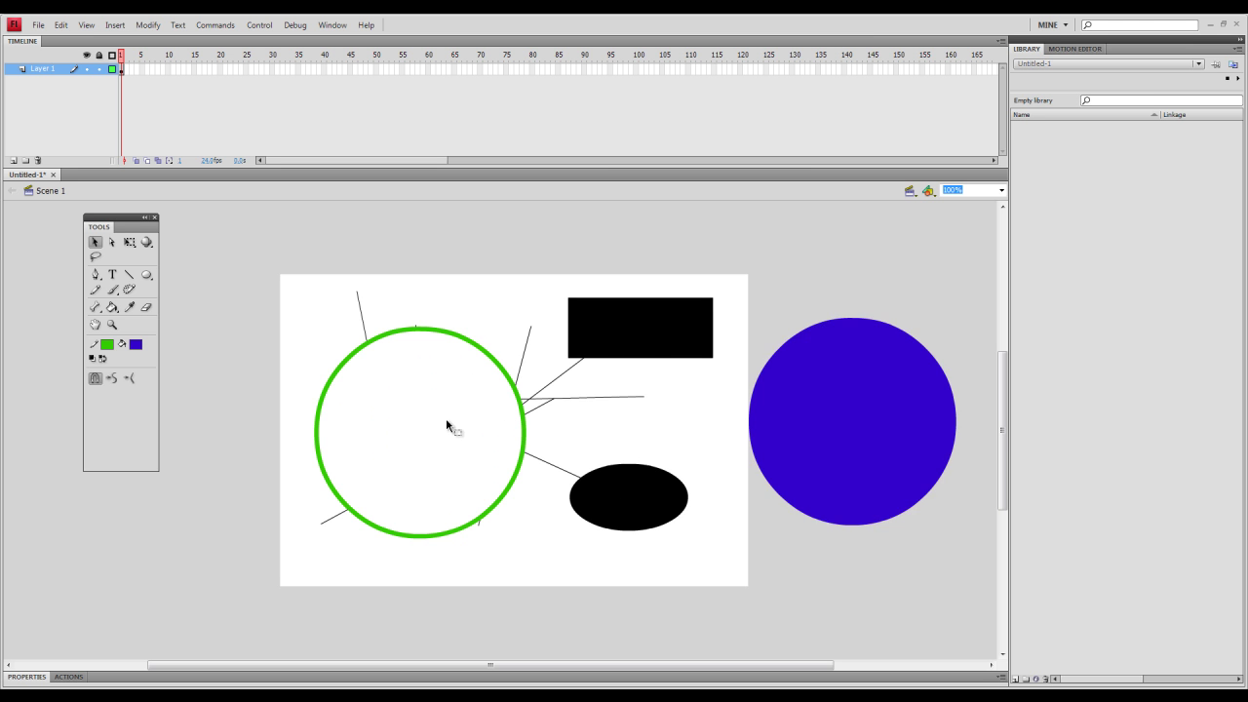
click(842, 435)
key(ctrl+z)
key(ctrl+z)
key(ctrl+z)
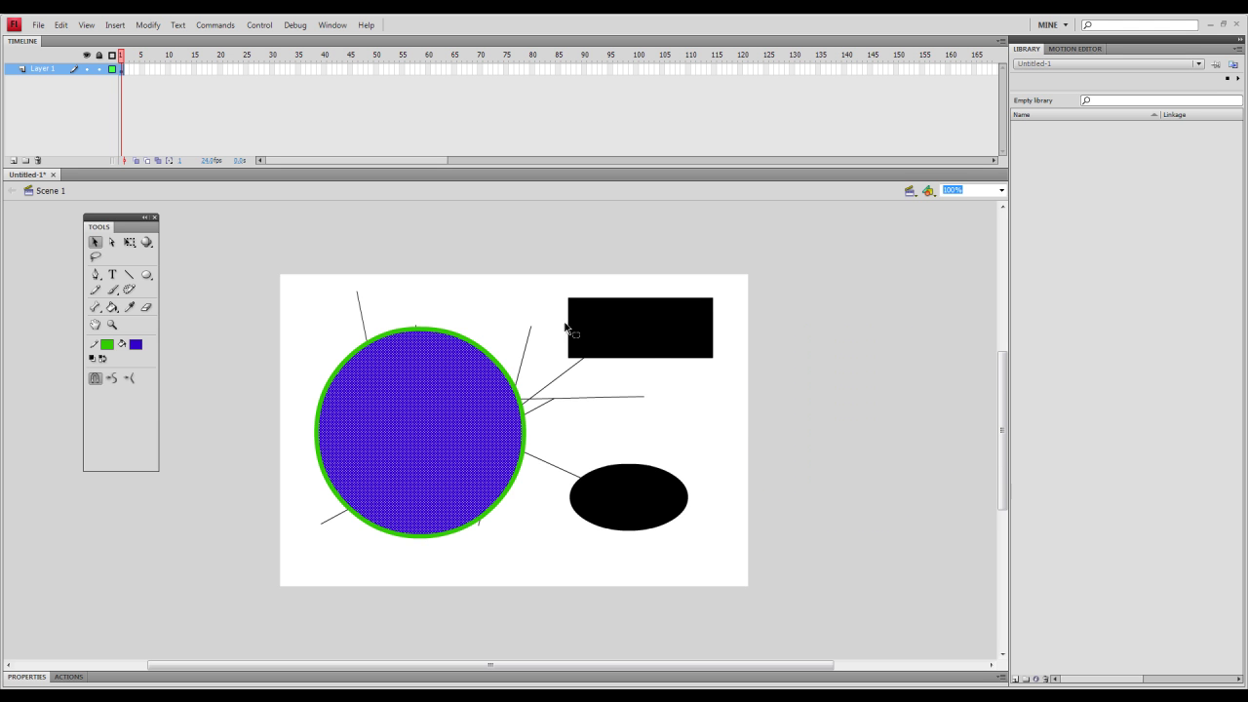
- Clear the selection and set the stroke colour to none
click(496, 296)
click(452, 334)
click(271, 355)
click(107, 346)
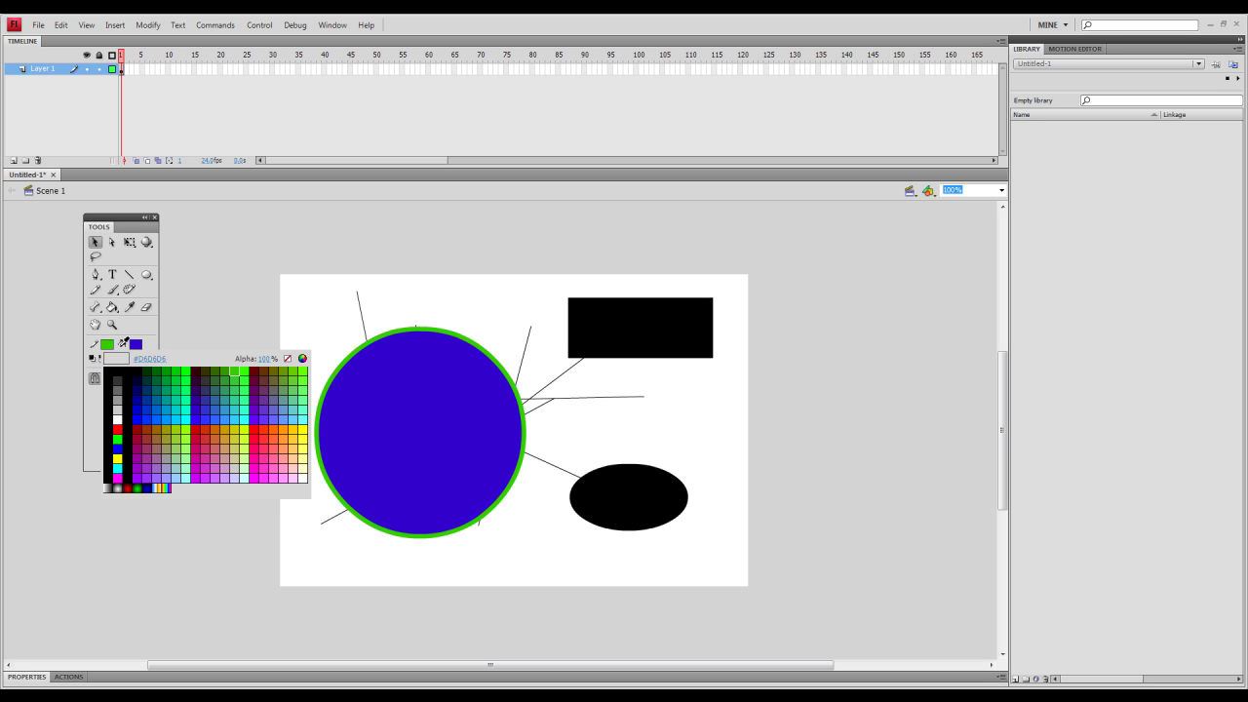
click(287, 360)
- Draw a blue circle over the black ellipse and move it toward the lower right
click(146, 274)
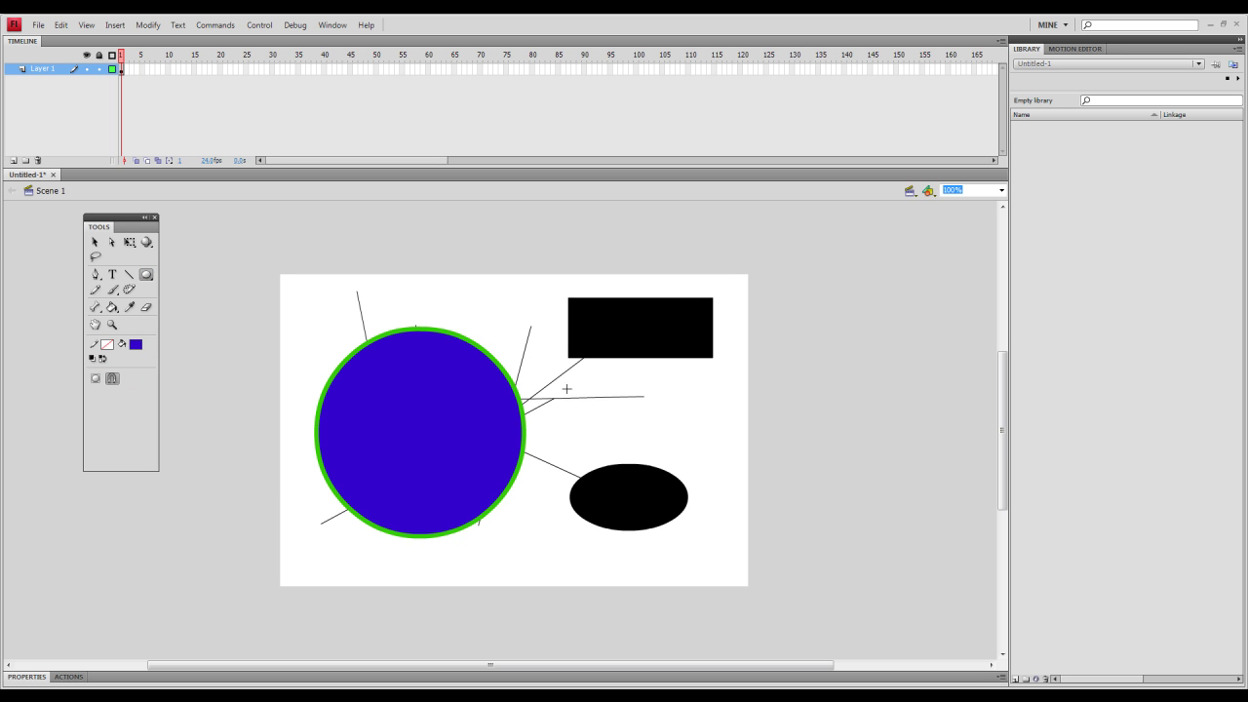
drag(567, 388, 727, 559)
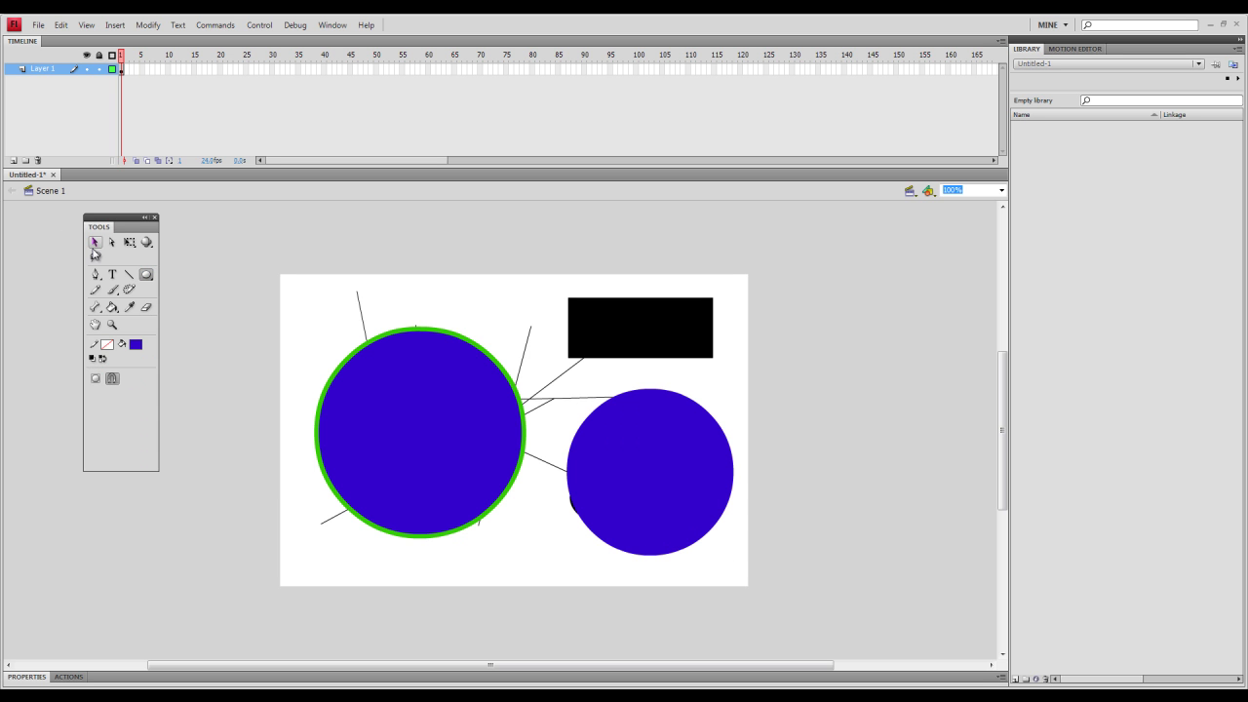
click(95, 242)
drag(661, 460, 635, 452)
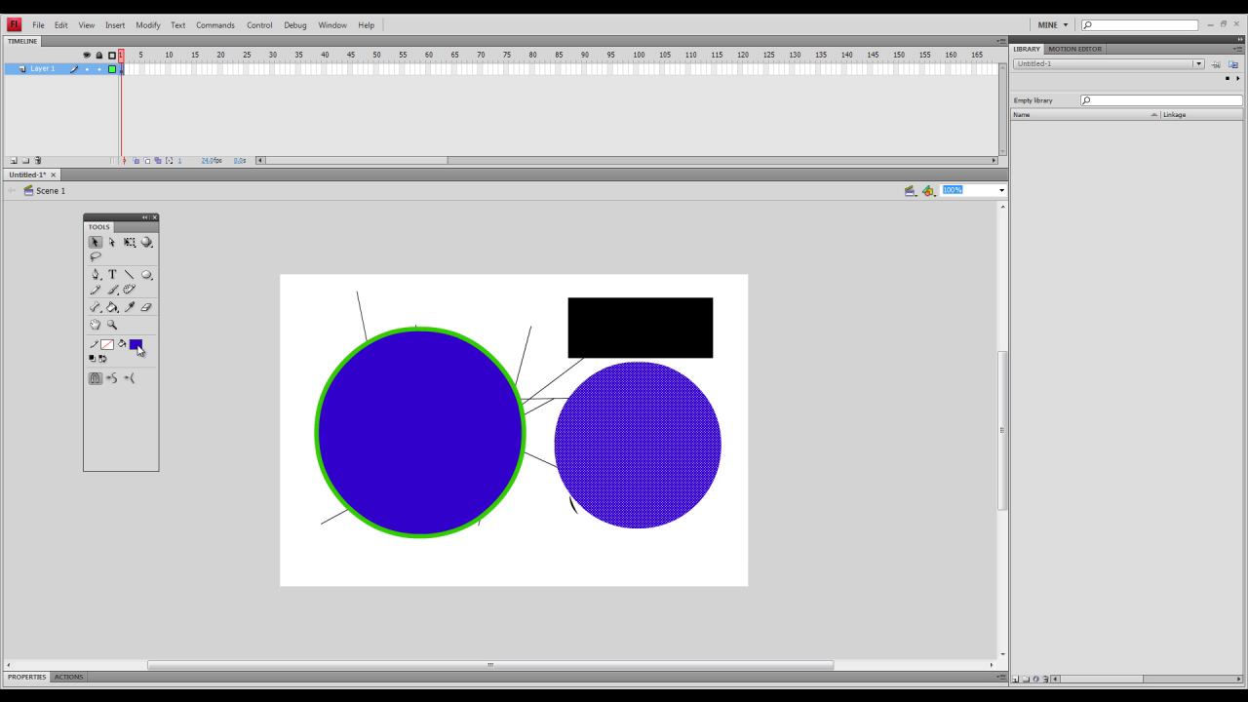
drag(685, 429, 718, 483)
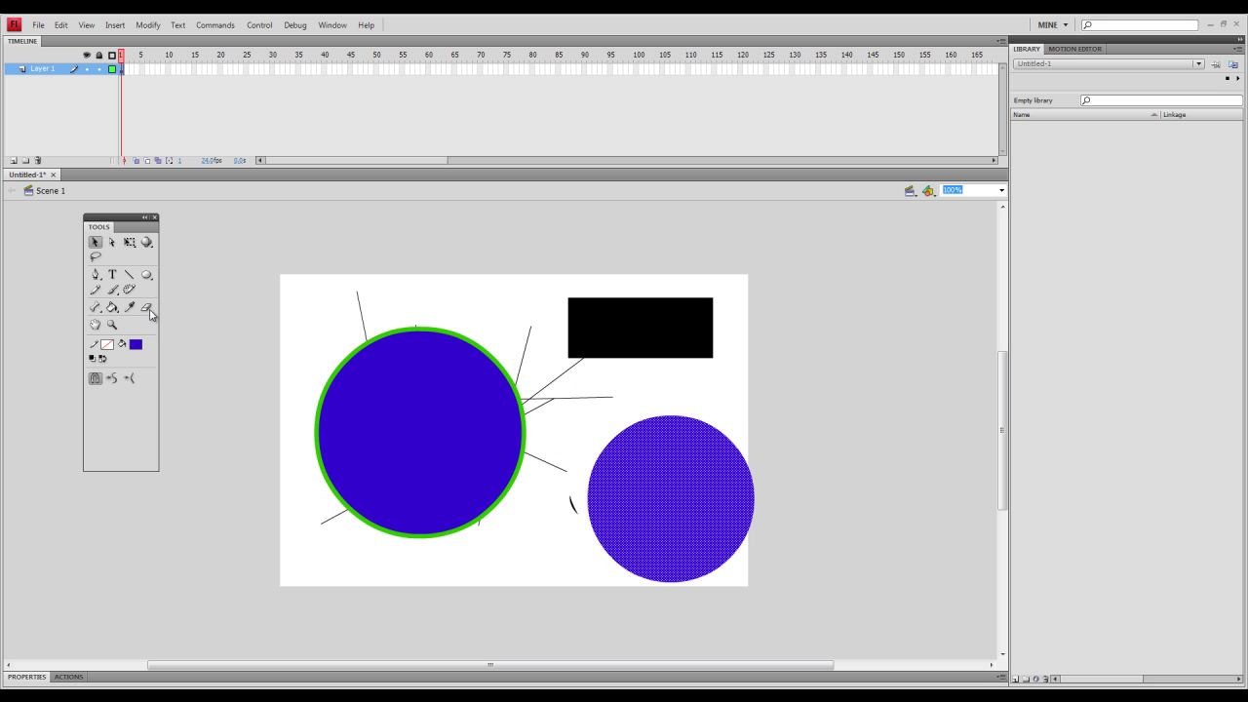
- Paint trial teal brush scribbles and undo them, then undo and redo the blue circle's move
click(147, 275)
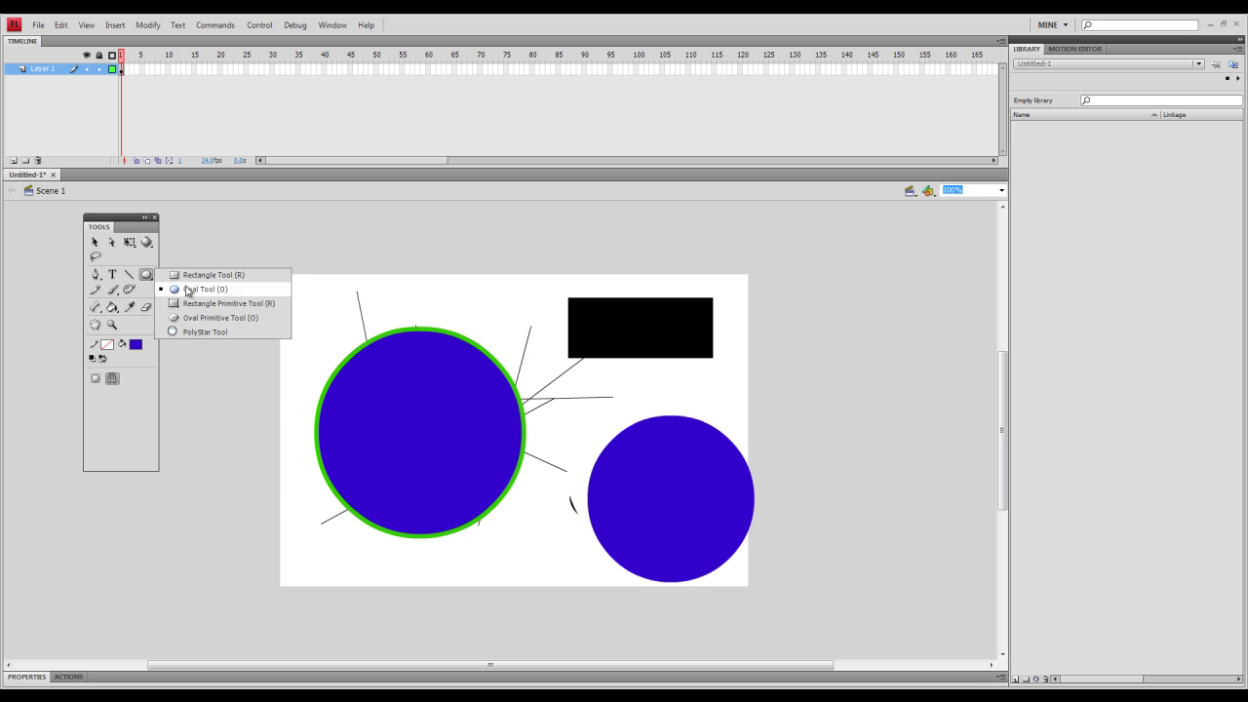
click(108, 344)
click(234, 410)
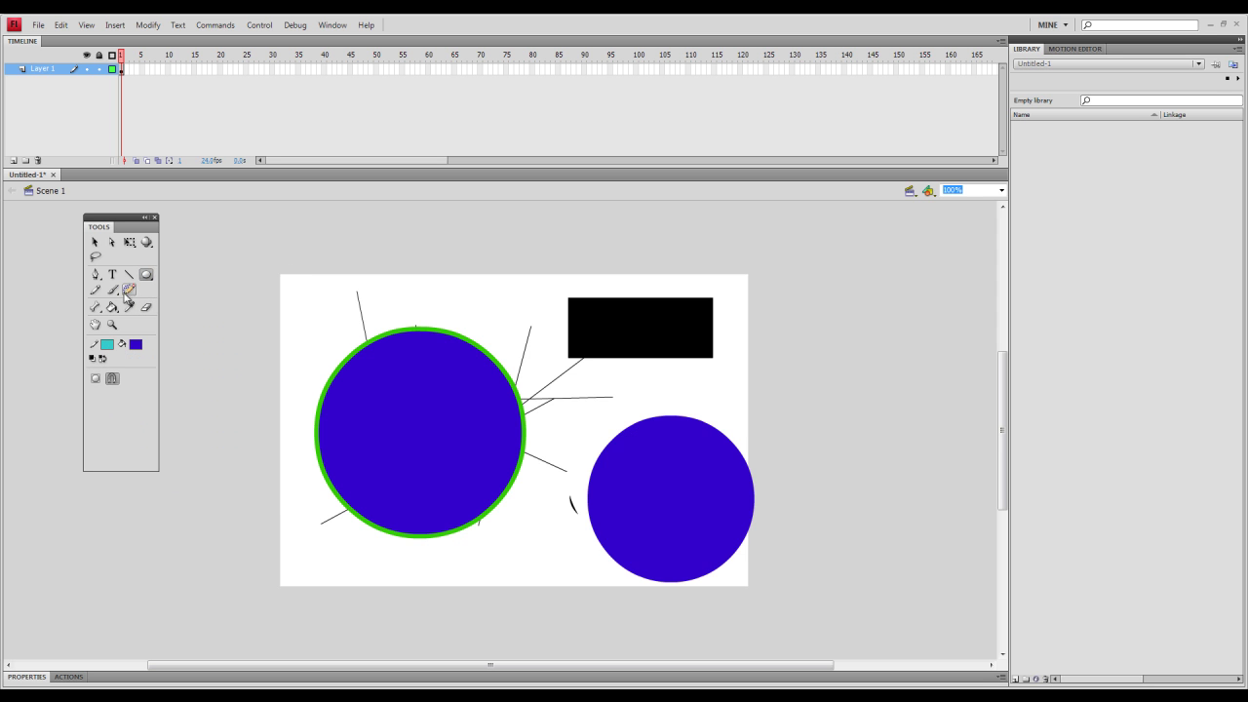
click(113, 290)
drag(573, 407, 475, 525)
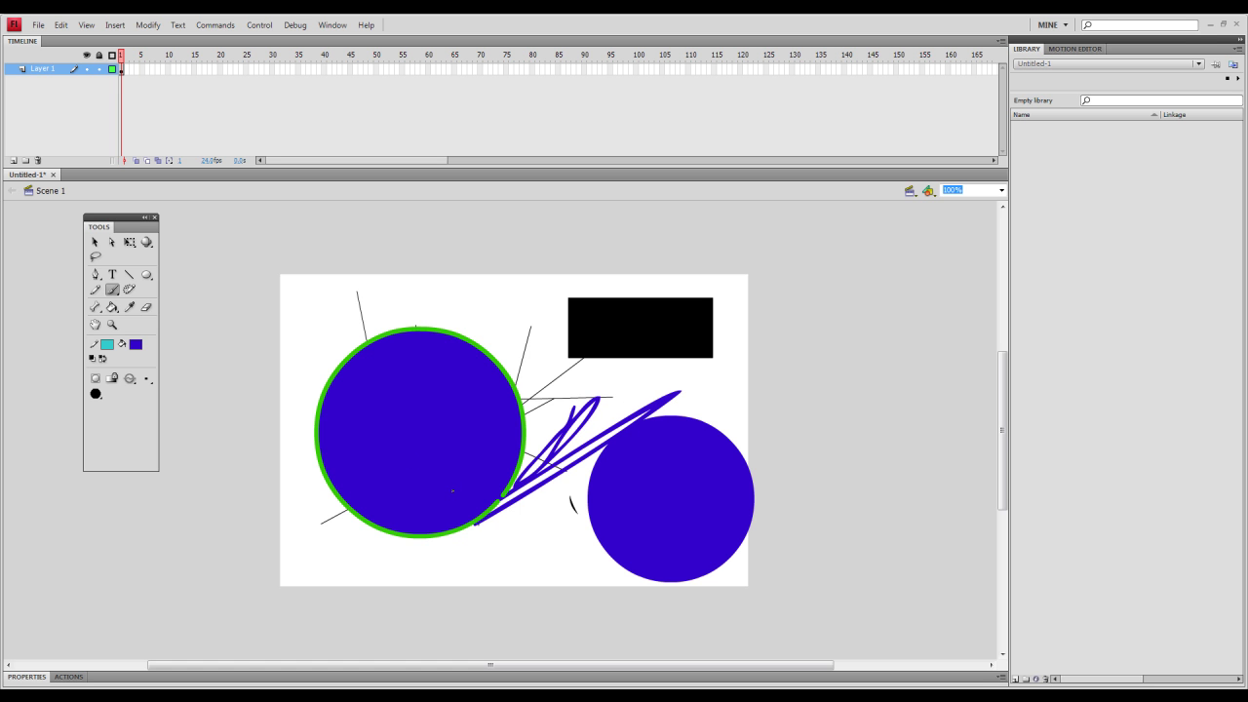
key(ctrl+z)
key(ctrl+z)
key(ctrl+z)
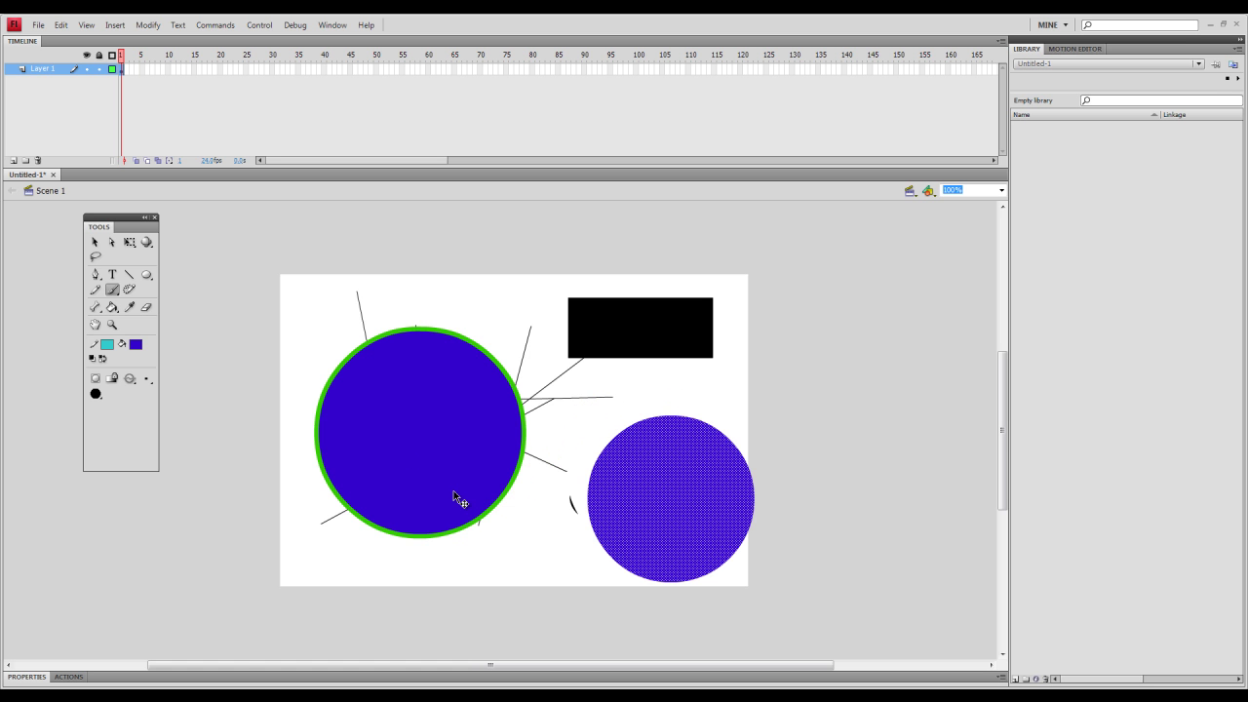
key(ctrl+z)
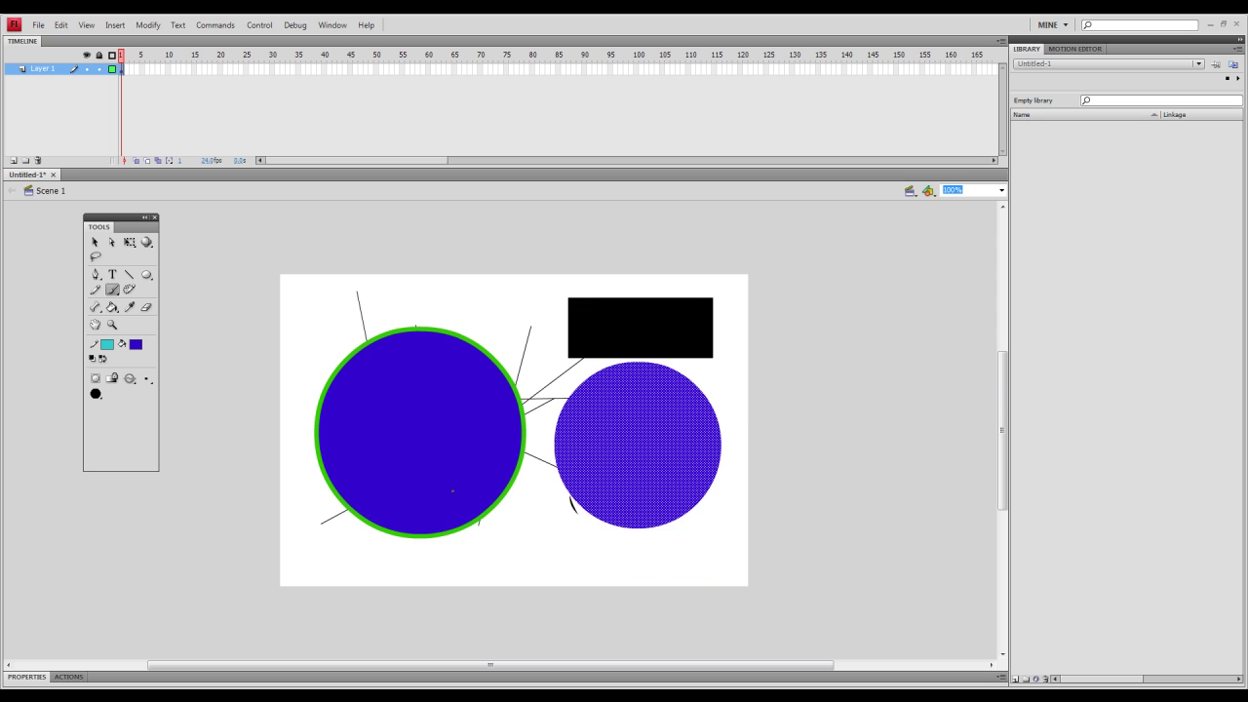
key(ctrl+y)
key(ctrl+y)
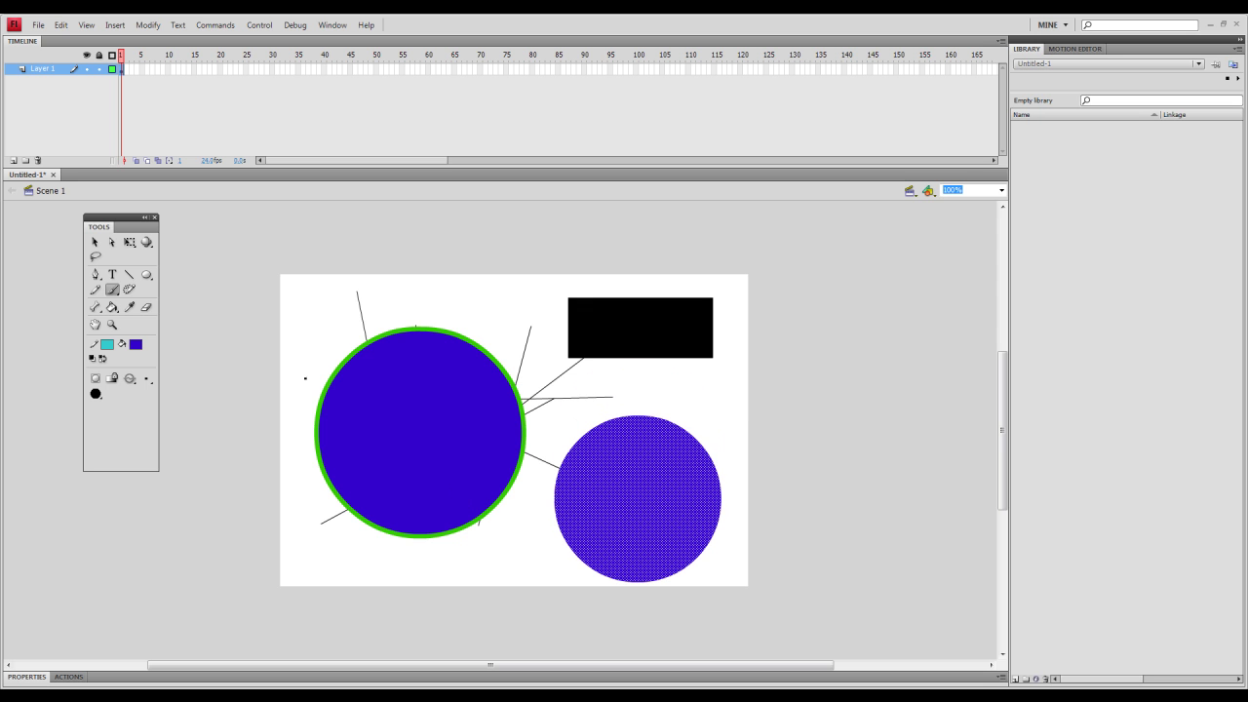
- Marquee-select the lines, black rectangle and blue circles, then delete them all
click(95, 243)
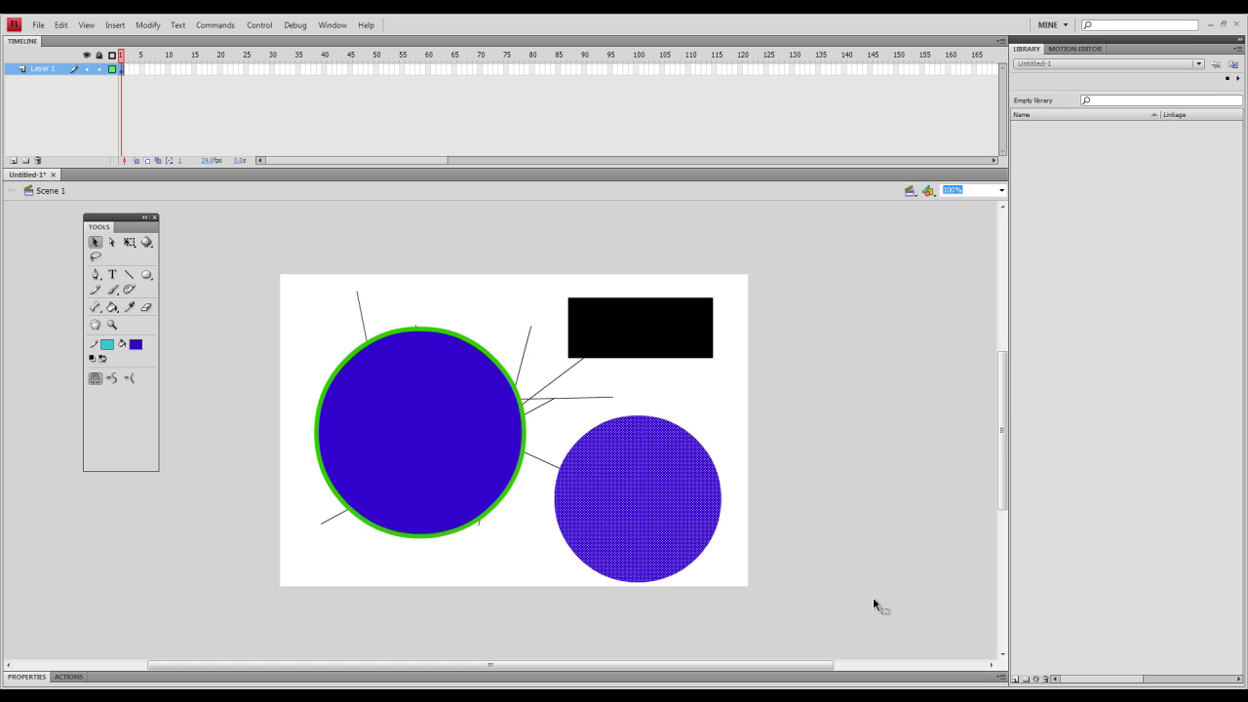
drag(880, 625, 238, 203)
key(Delete)
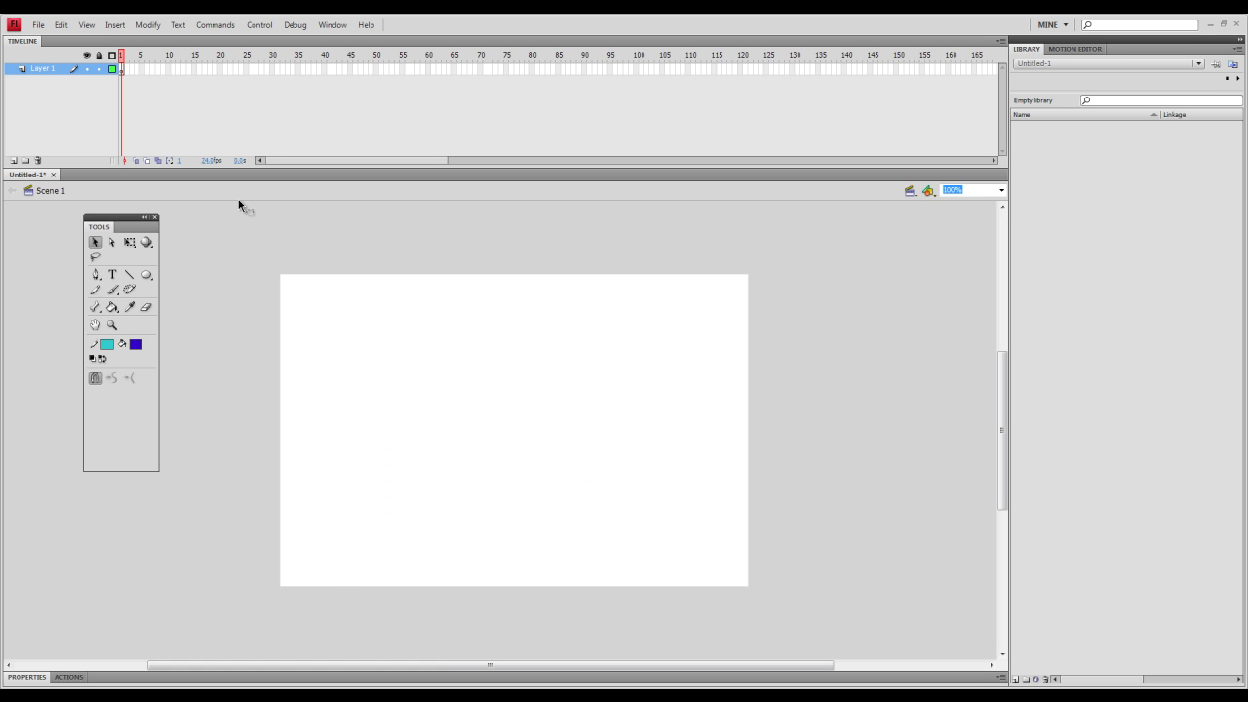
- Brush a closed rock-shaped outline on the stage, undoing the first curved stroke
click(113, 290)
mouse_move(416, 372)
mouse_down()
mouse_move(336, 452)
mouse_move(532, 483)
mouse_move(354, 373)
mouse_move(417, 465)
mouse_move(432, 417)
mouse_up()
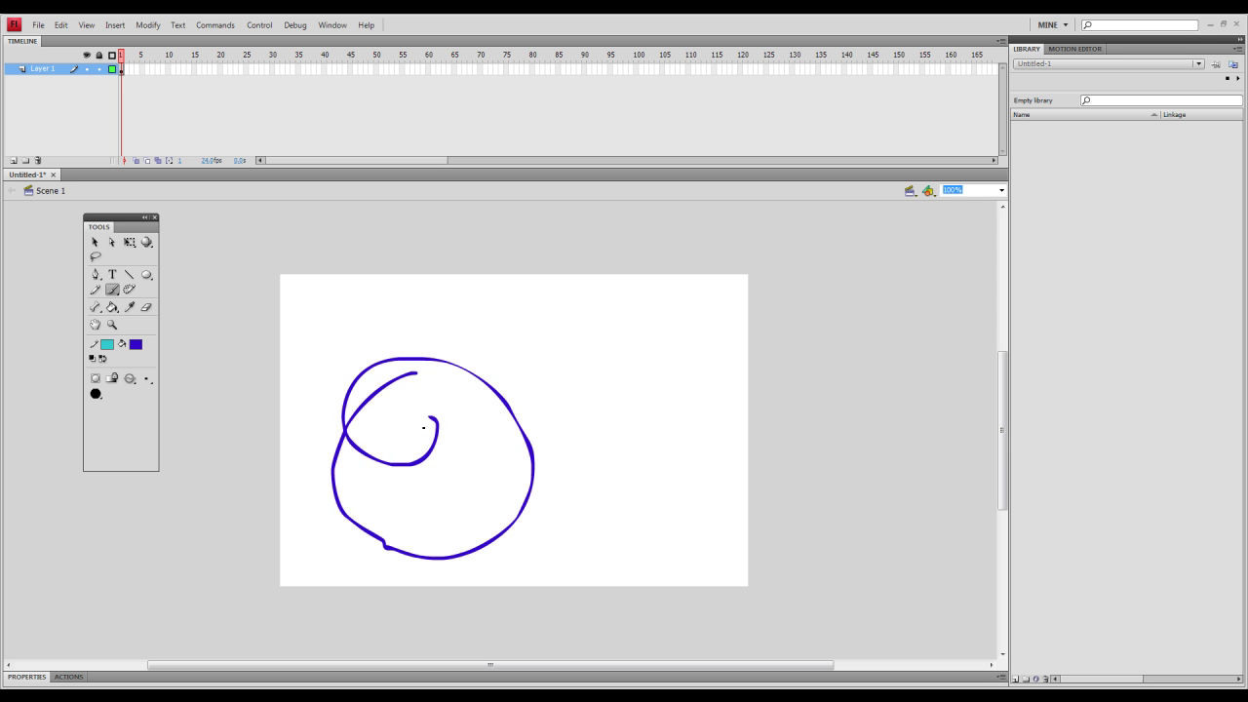
key(ctrl+z)
mouse_move(465, 331)
mouse_down()
mouse_move(413, 346)
mouse_move(395, 491)
mouse_move(522, 488)
mouse_move(553, 443)
mouse_move(518, 374)
mouse_move(469, 333)
mouse_up()
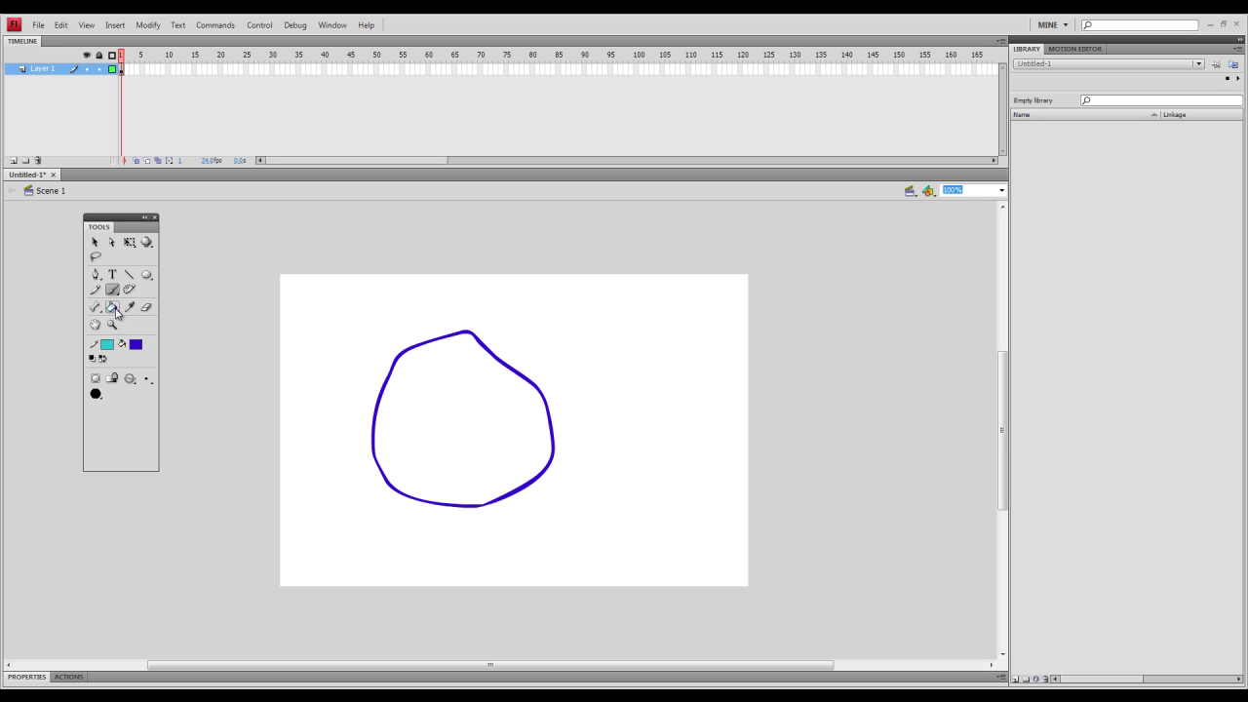
- Fill the inside of the rock outline with blue using the Paint Bucket
click(113, 308)
click(136, 347)
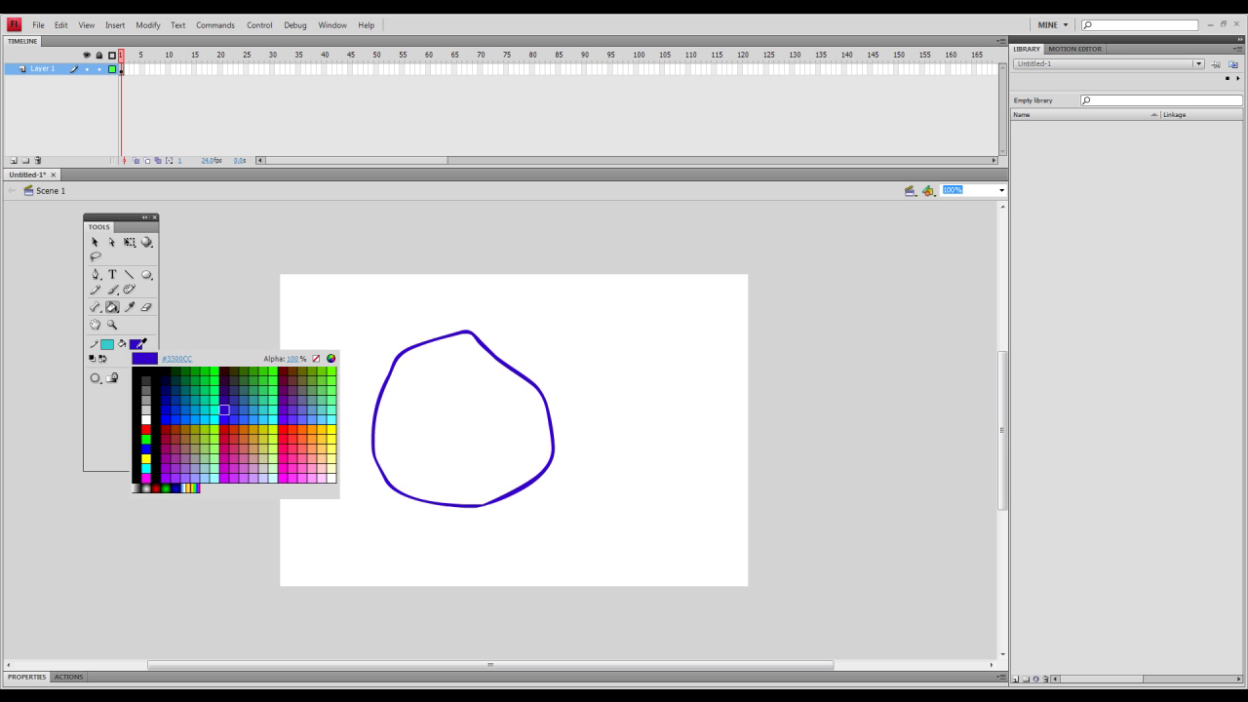
click(230, 412)
click(394, 394)
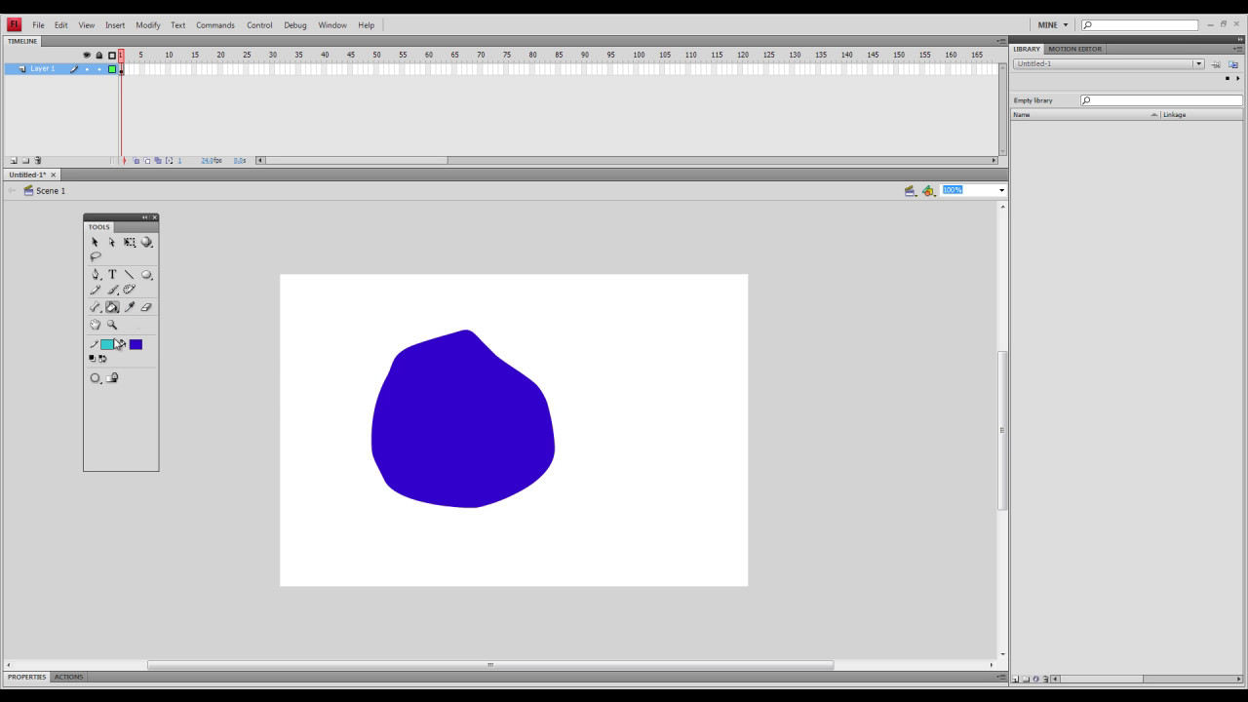
- Brush a green #339900 scribble in the stage's upper right
click(135, 347)
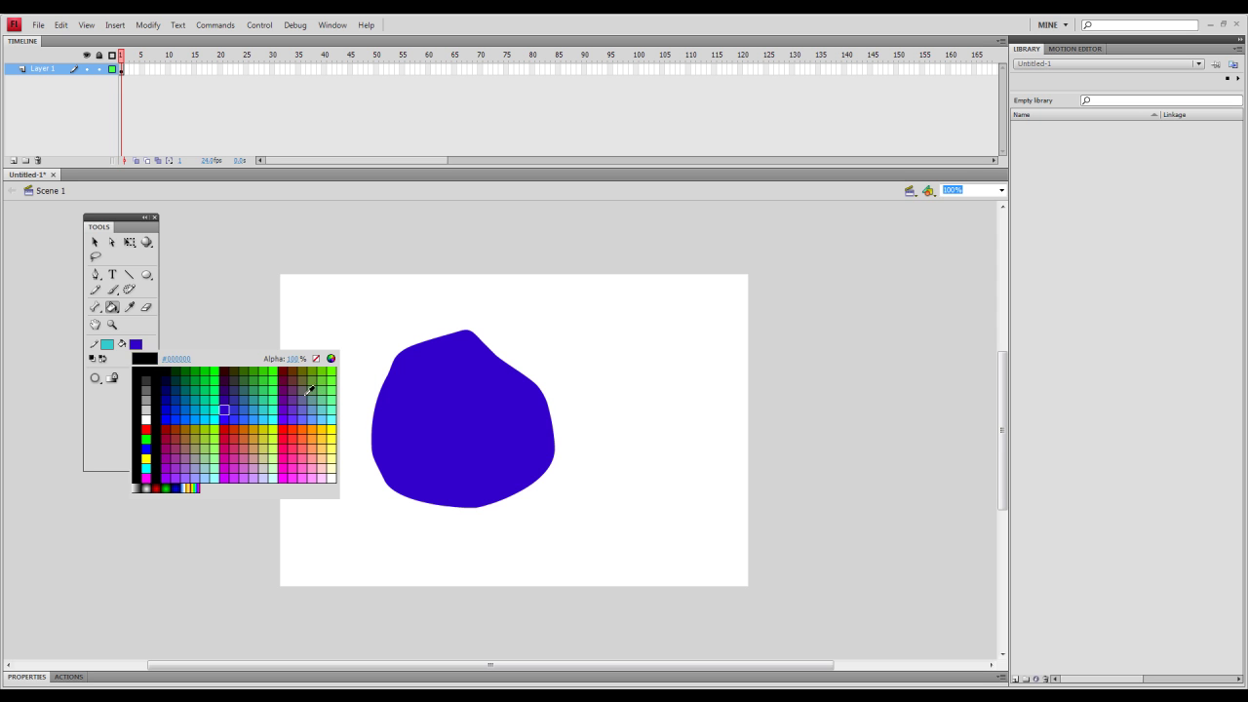
click(258, 367)
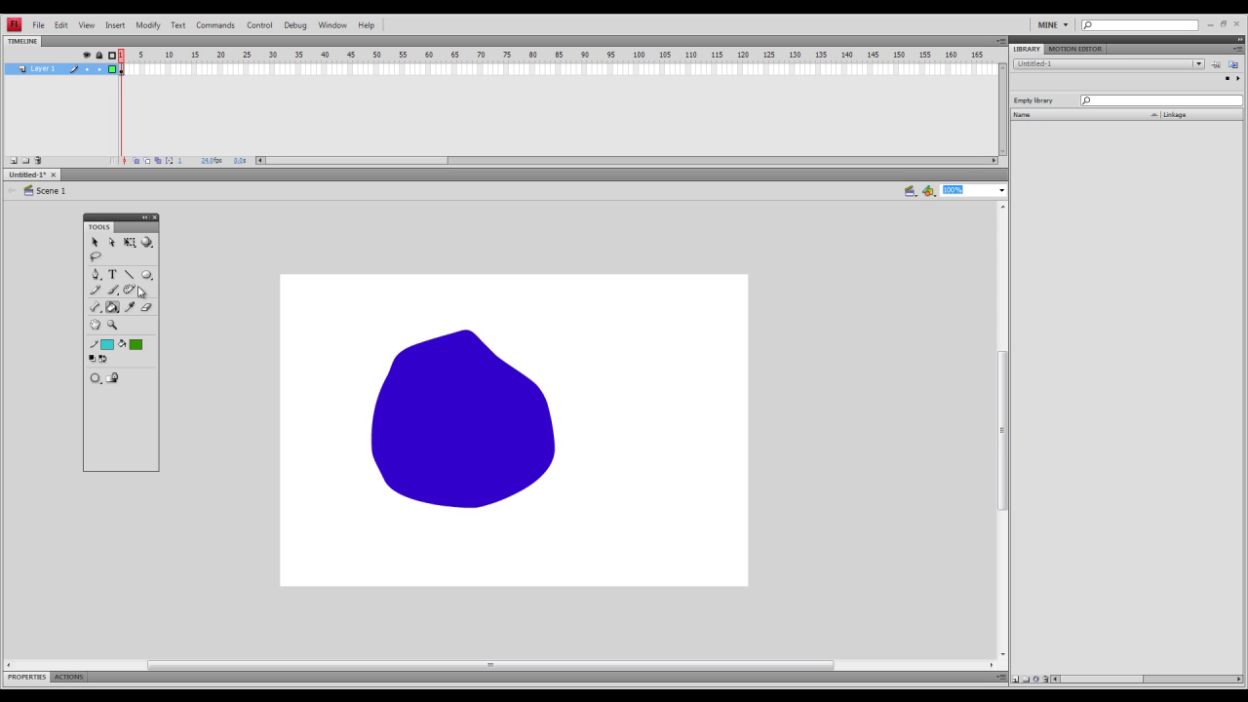
click(112, 289)
mouse_move(650, 368)
mouse_down()
mouse_move(717, 341)
mouse_move(670, 348)
mouse_move(688, 310)
mouse_move(673, 385)
mouse_move(719, 295)
mouse_up()
- Scribble red left of the blue rock, then eyedrop the green scribble's colour into the fill
click(136, 346)
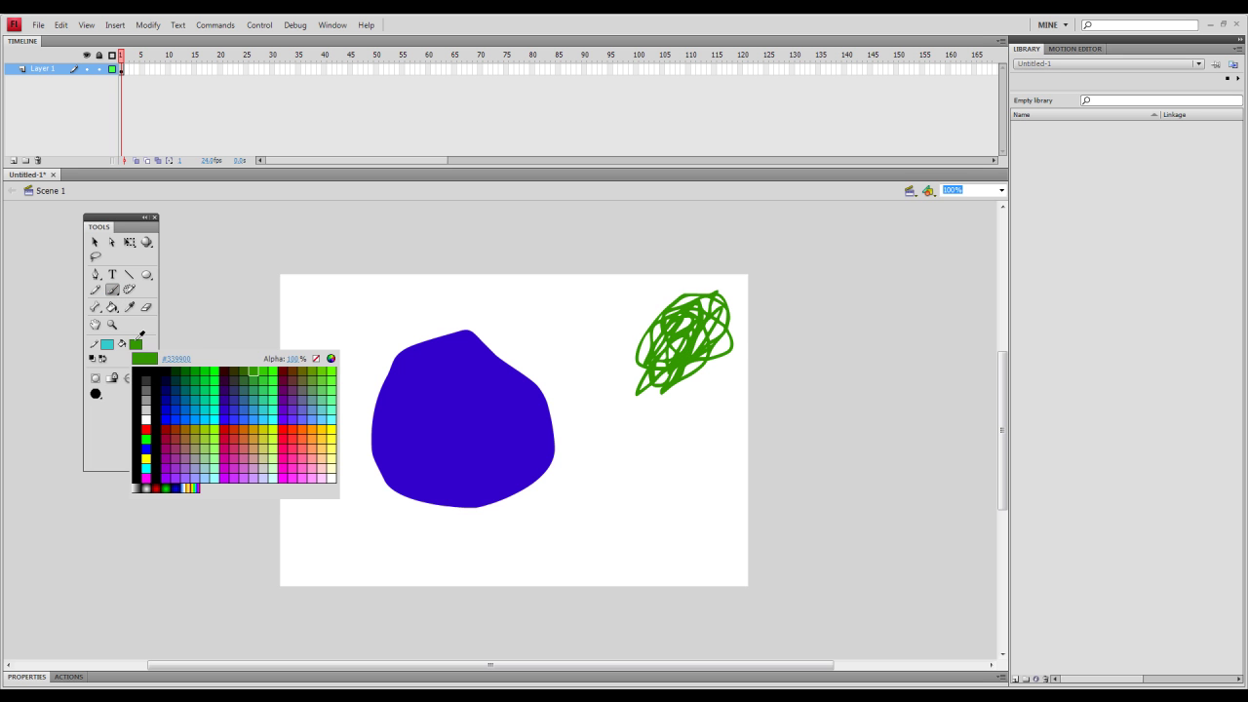
click(233, 427)
mouse_move(310, 336)
mouse_down()
mouse_move(344, 351)
mouse_move(346, 322)
mouse_up()
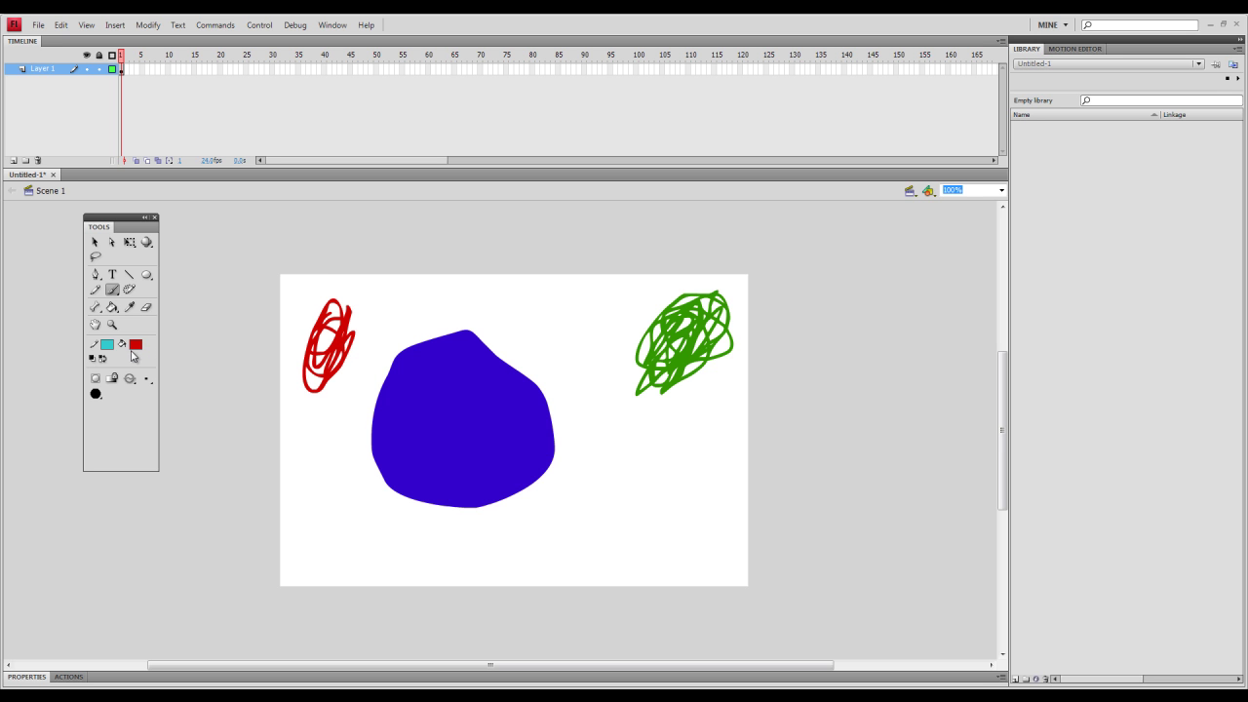
click(129, 310)
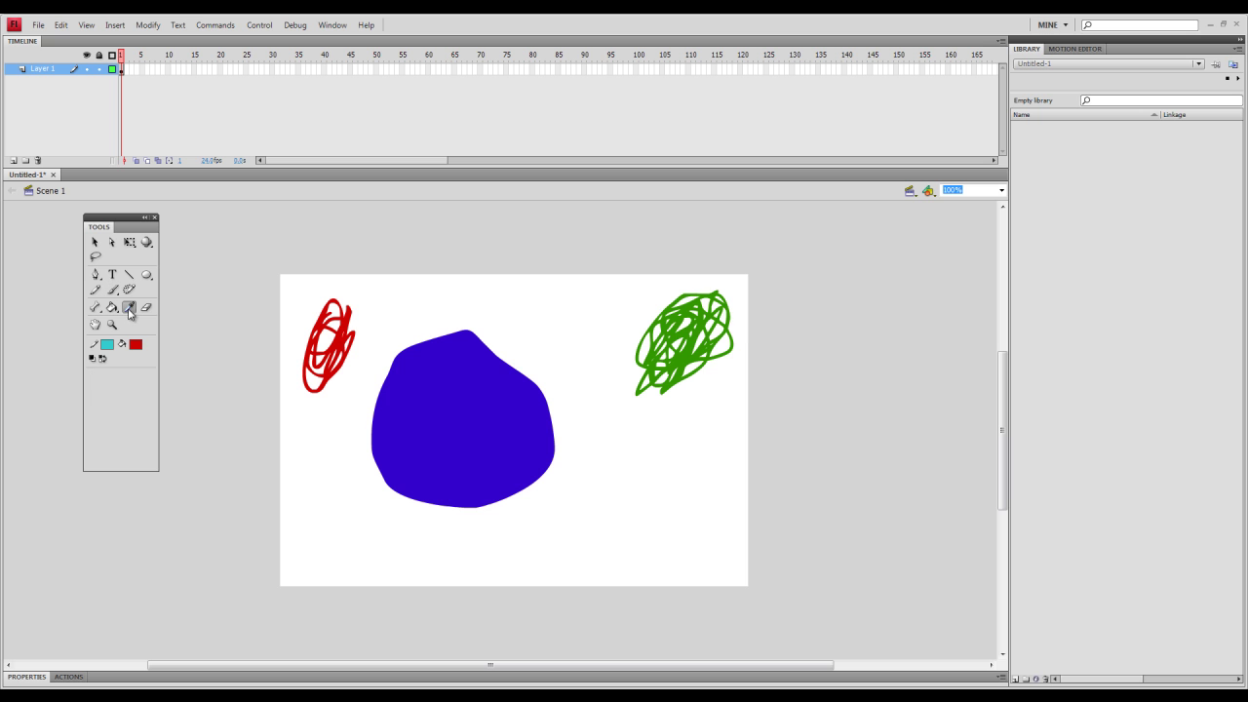
click(690, 338)
- Switch the fill colour to light grey and reopen the fill colour swatches
click(135, 345)
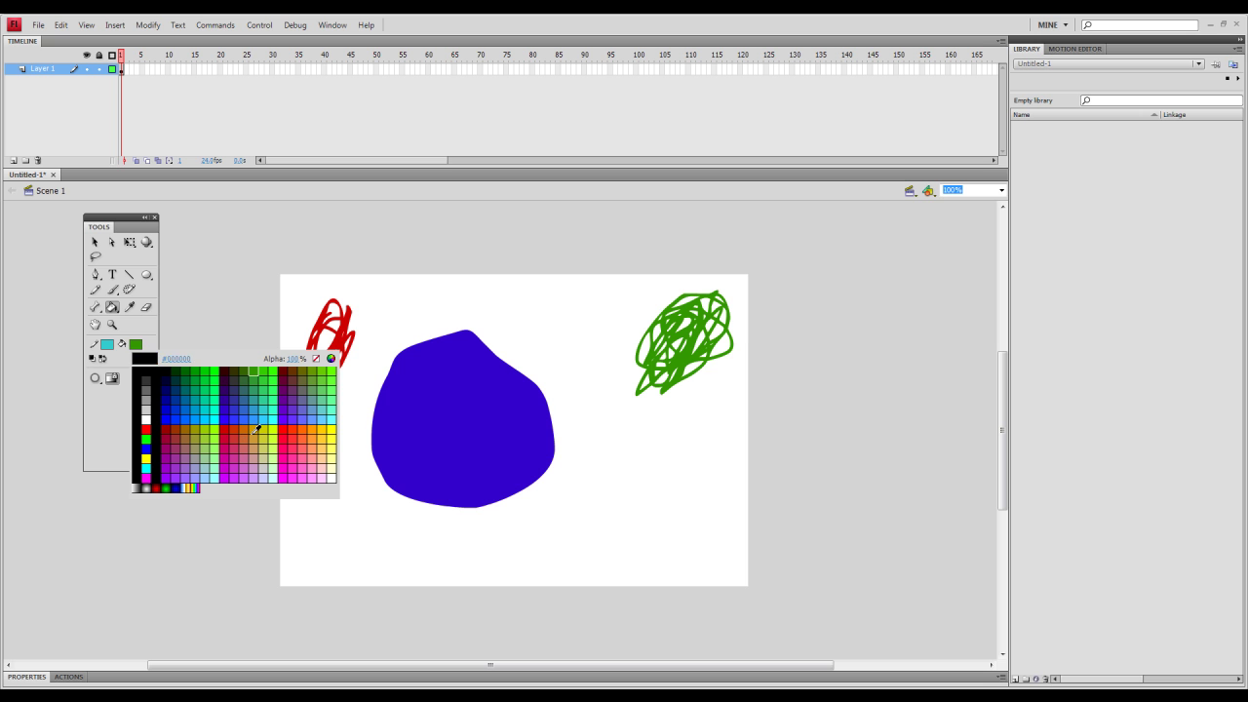
click(154, 336)
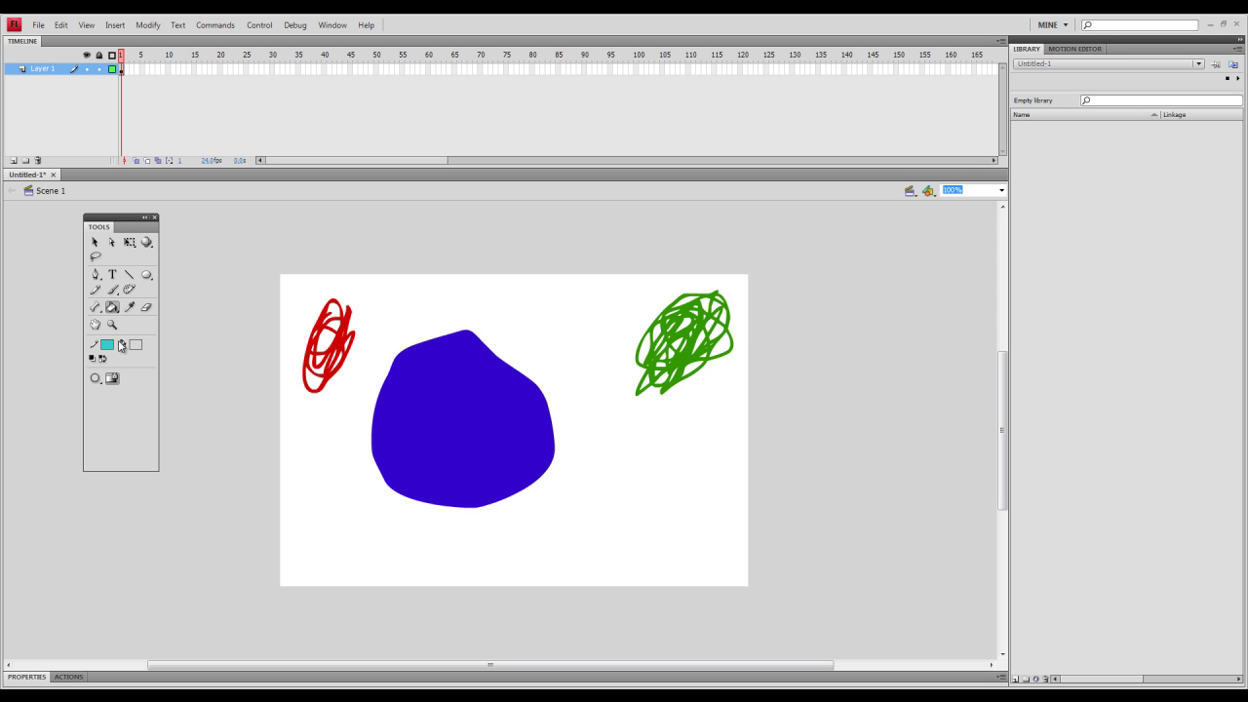
click(135, 345)
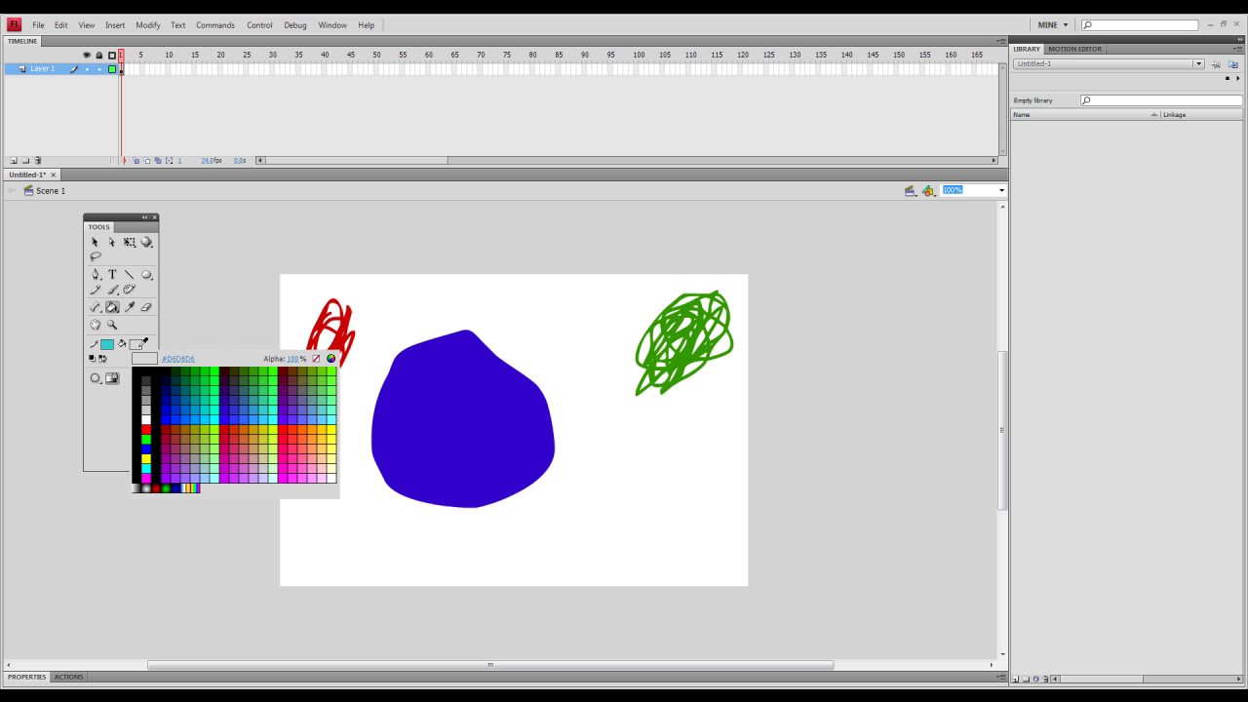
- Choose a blue fill colour and open the custom Color dialog
click(238, 417)
click(137, 344)
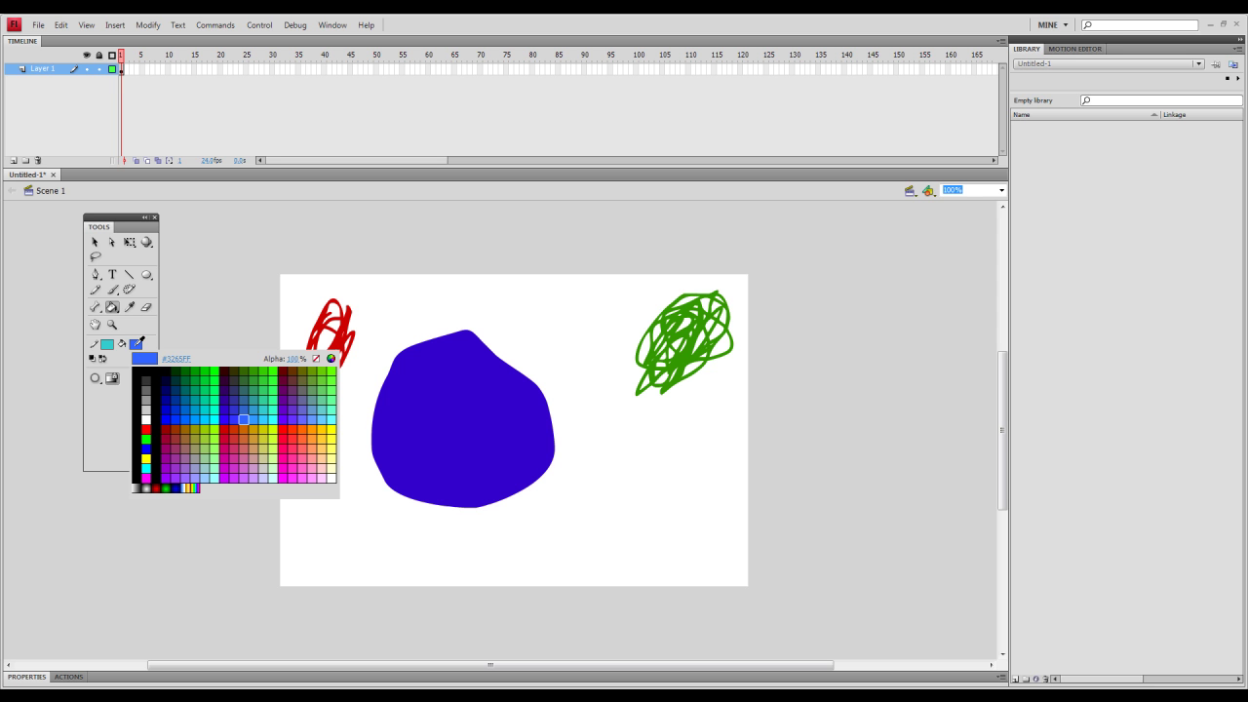
click(331, 360)
- Experiment with dark purple and pale hues in the Color dialog without applying them
drag(737, 302, 764, 365)
click(692, 278)
drag(692, 283, 738, 292)
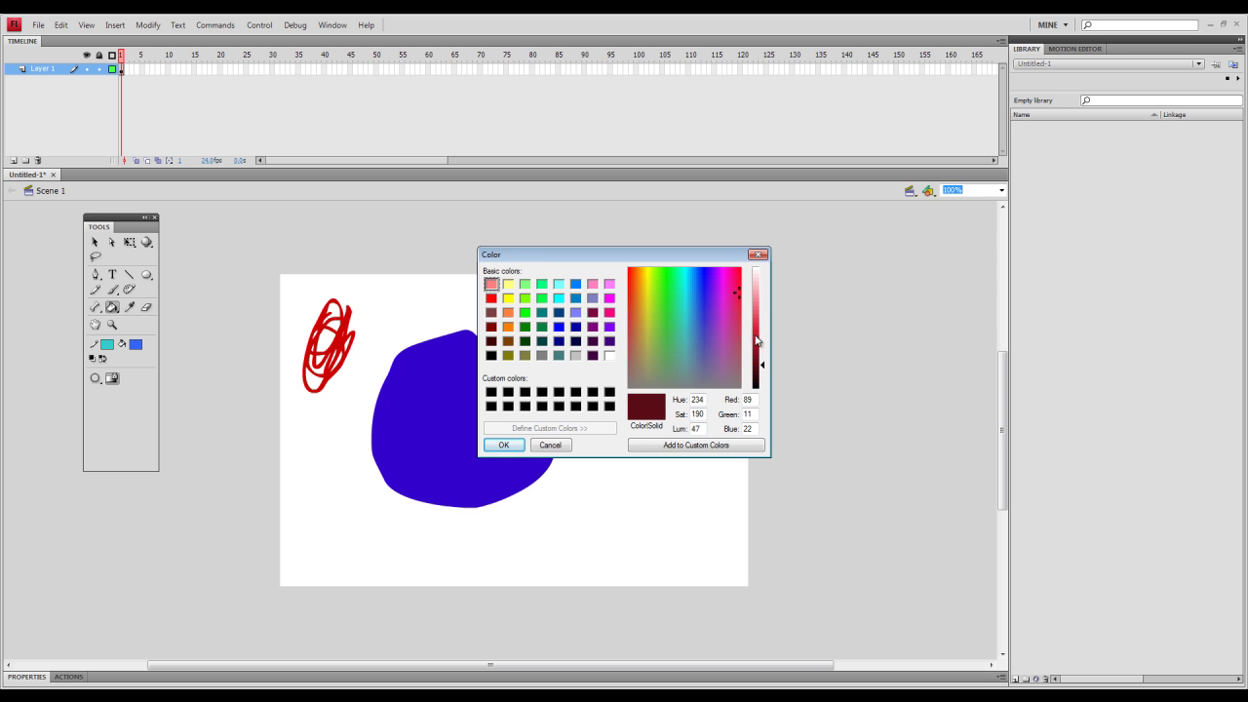
drag(765, 368, 764, 274)
click(688, 343)
drag(688, 344, 696, 310)
click(761, 255)
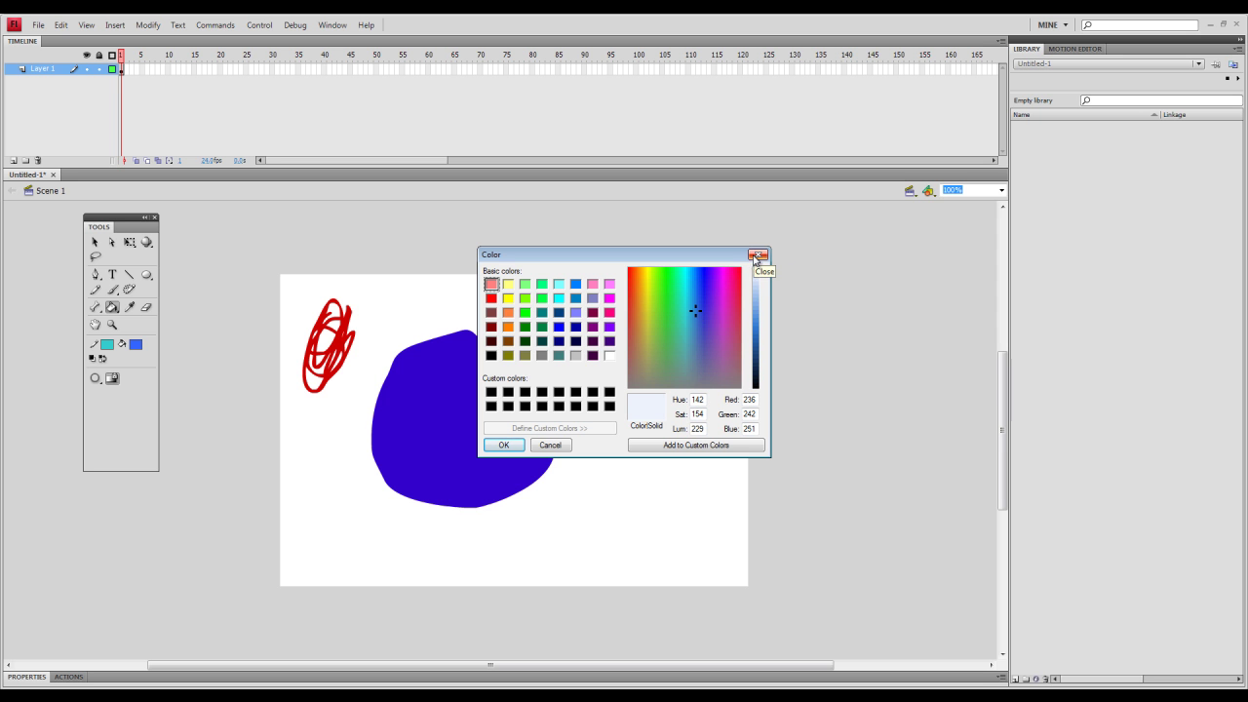
- Close the Color dialog and erase two diagonal bands through the blue rock and green scribble
click(758, 256)
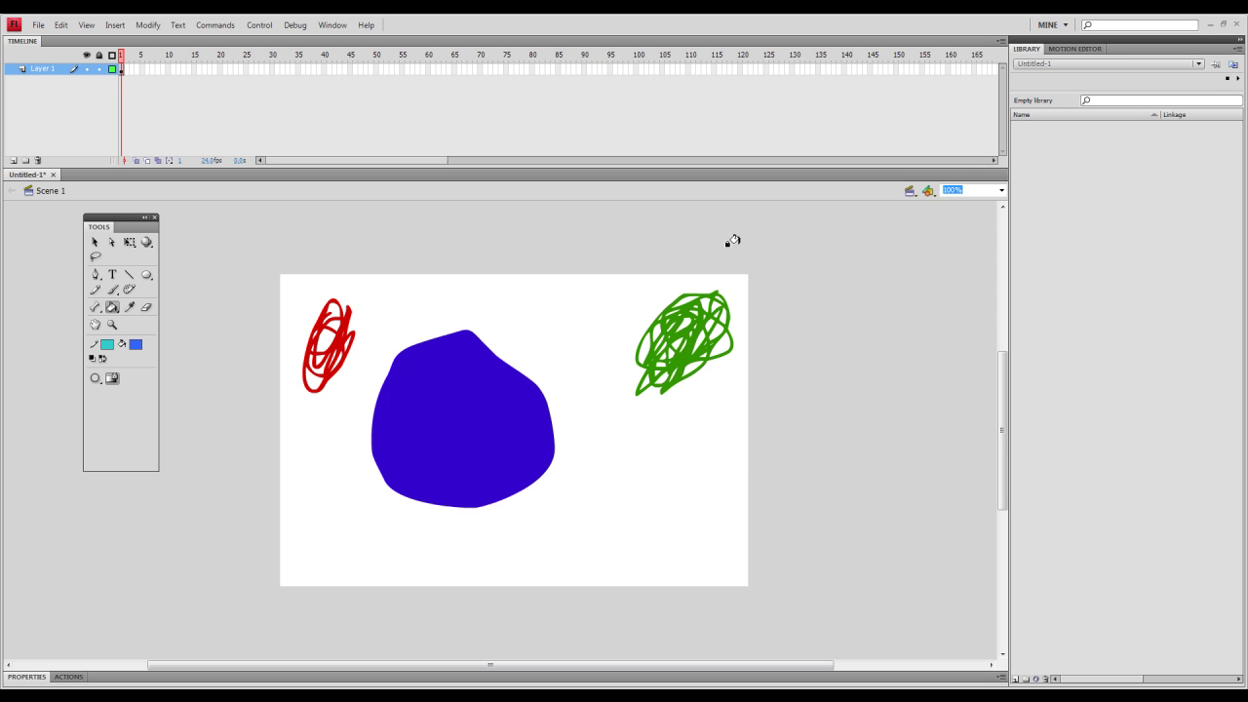
click(95, 241)
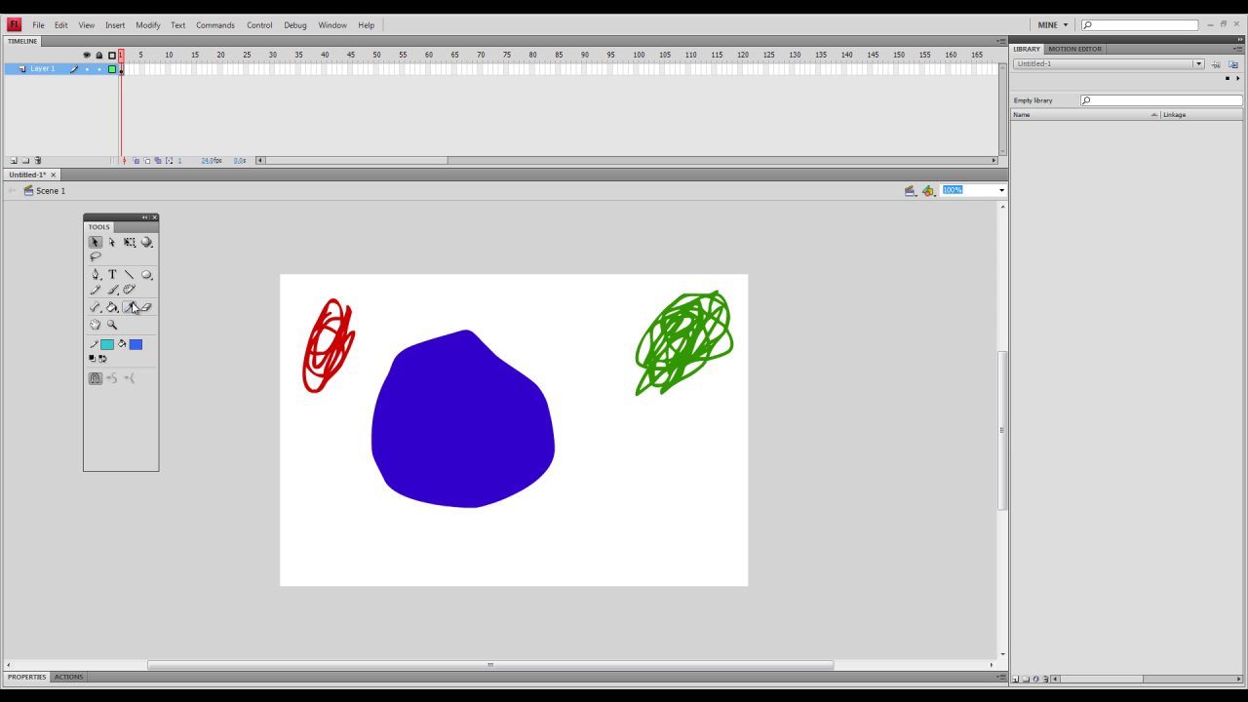
click(145, 307)
drag(535, 348, 375, 467)
mouse_move(627, 345)
mouse_down()
mouse_move(512, 434)
mouse_move(539, 420)
mouse_move(472, 422)
mouse_move(407, 393)
mouse_move(502, 429)
mouse_move(441, 474)
mouse_move(562, 432)
mouse_move(353, 533)
mouse_move(449, 454)
mouse_up()
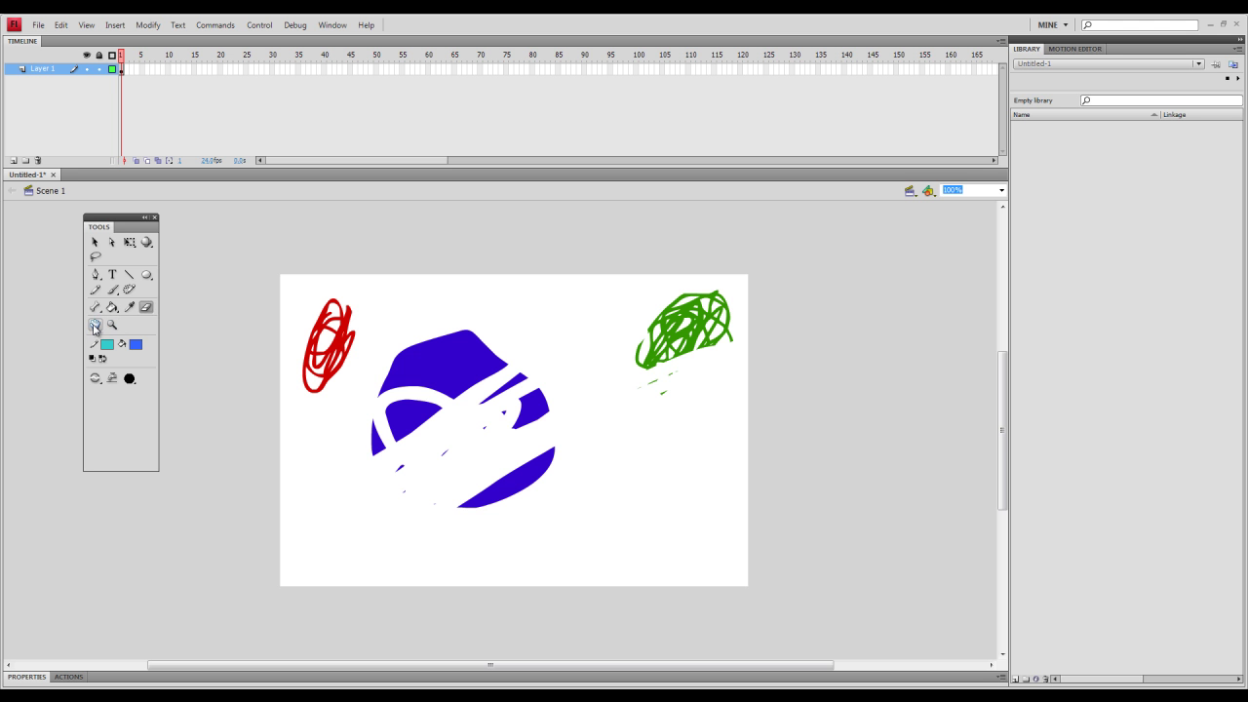
click(95, 328)
mouse_move(455, 406)
mouse_down()
mouse_move(649, 364)
mouse_move(295, 549)
mouse_move(454, 245)
mouse_move(613, 123)
mouse_move(478, 405)
mouse_move(485, 325)
mouse_move(396, 414)
mouse_up()
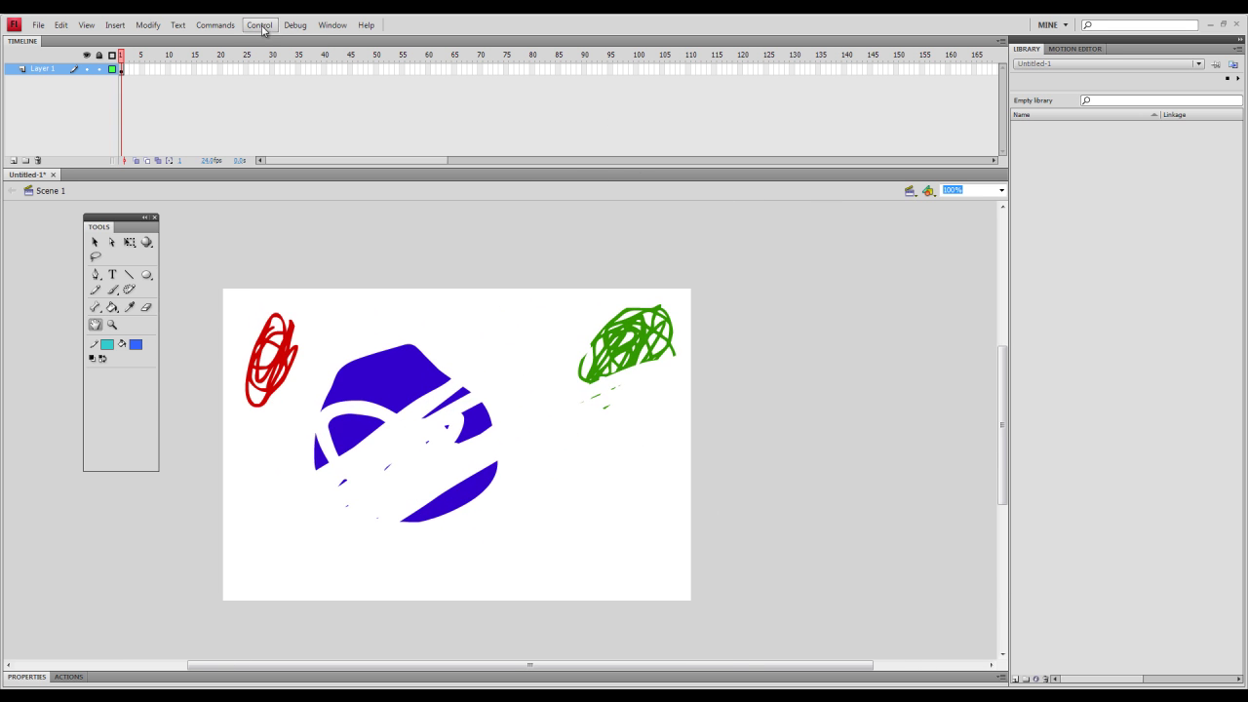
drag(585, 394, 840, 434)
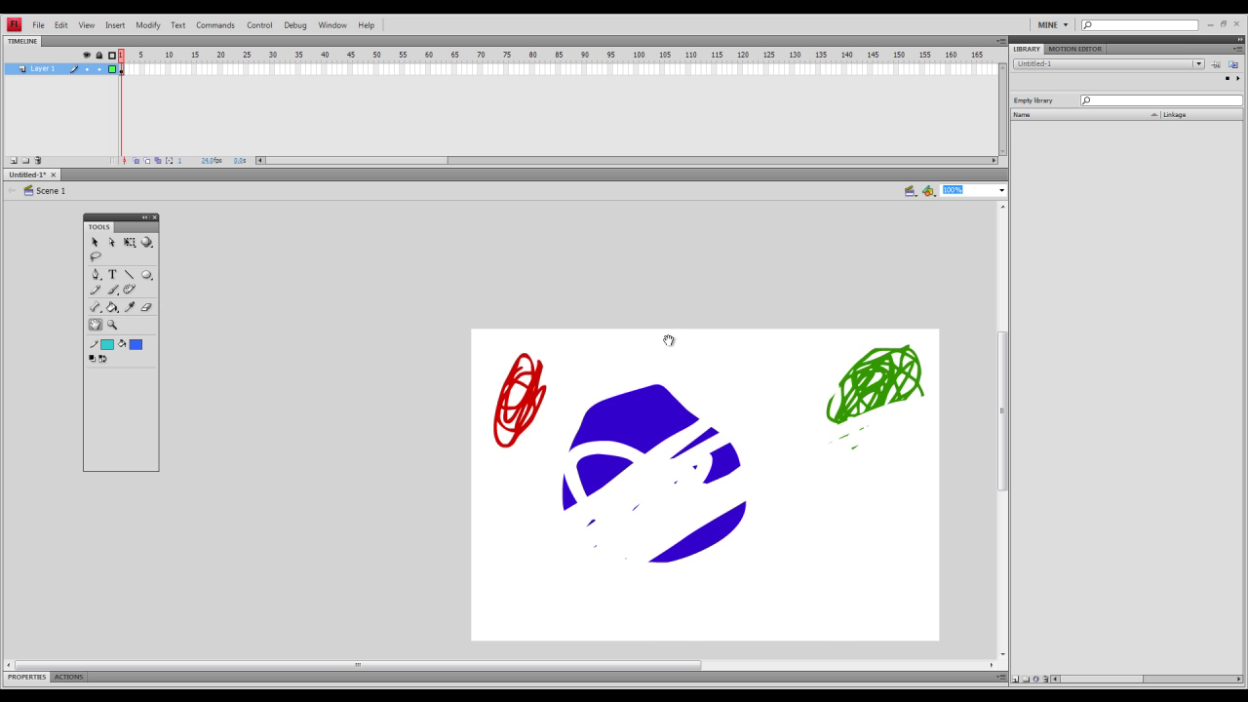
drag(668, 672, 771, 672)
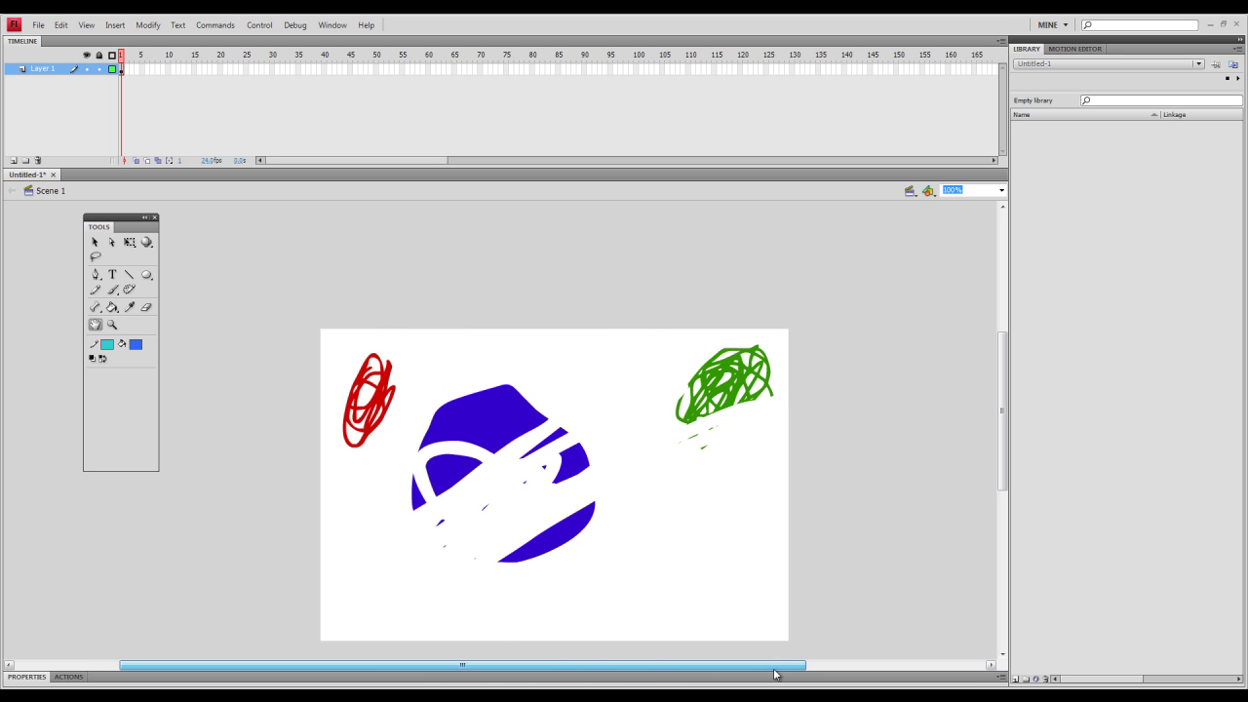
click(259, 25)
click(314, 137)
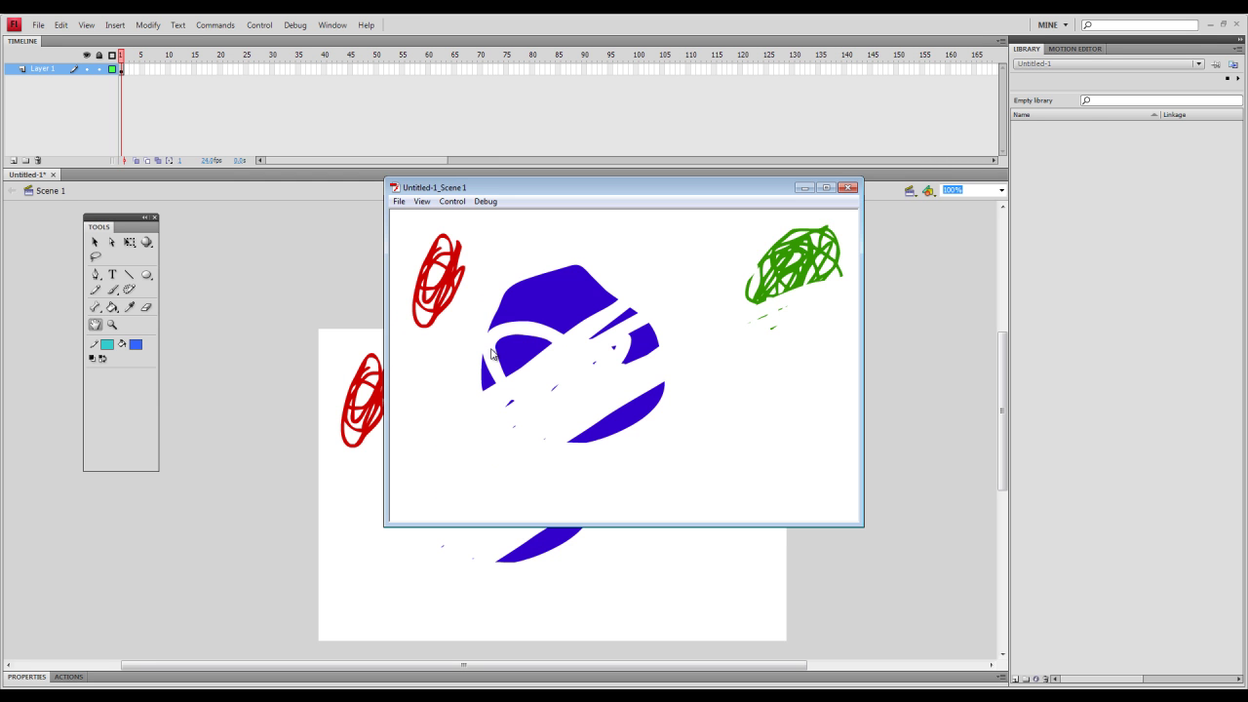
click(849, 187)
drag(535, 453, 535, 383)
scroll(535, 383, up, 4)
scroll(532, 381, down, 5)
- Zoom to 400% on the rock and brush a small face with outline, hair, ear and mouth
click(111, 325)
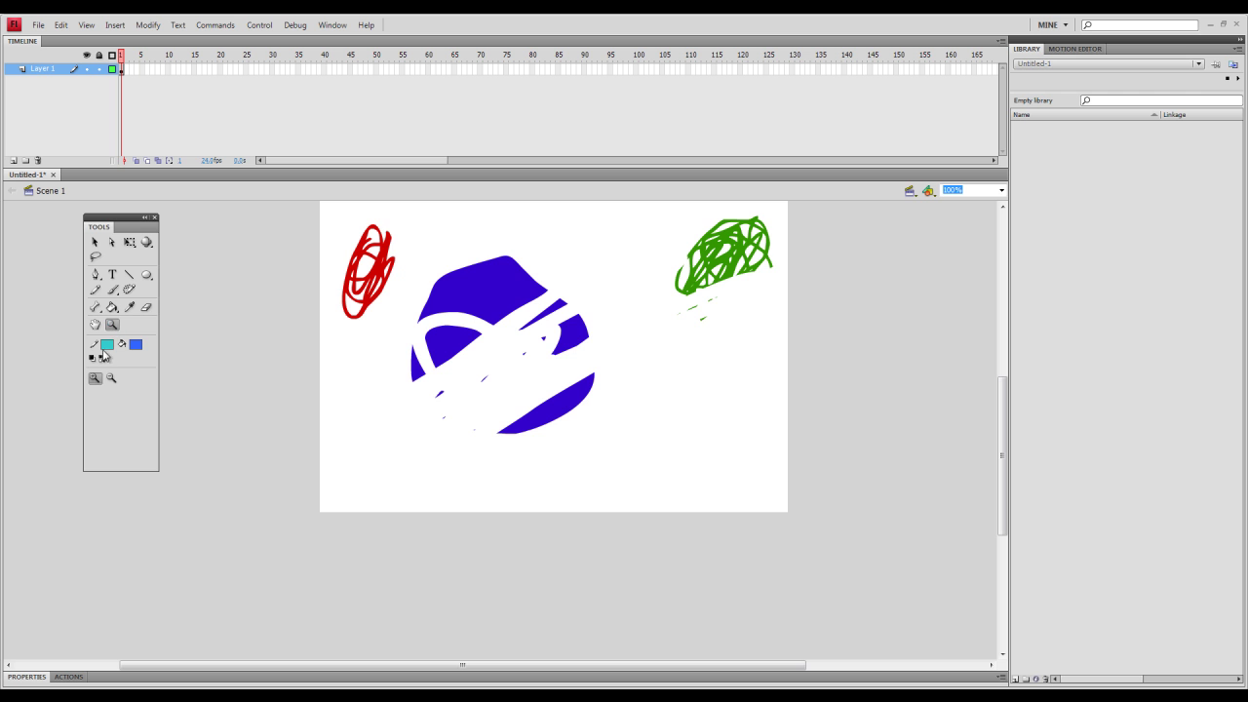
click(404, 354)
click(629, 392)
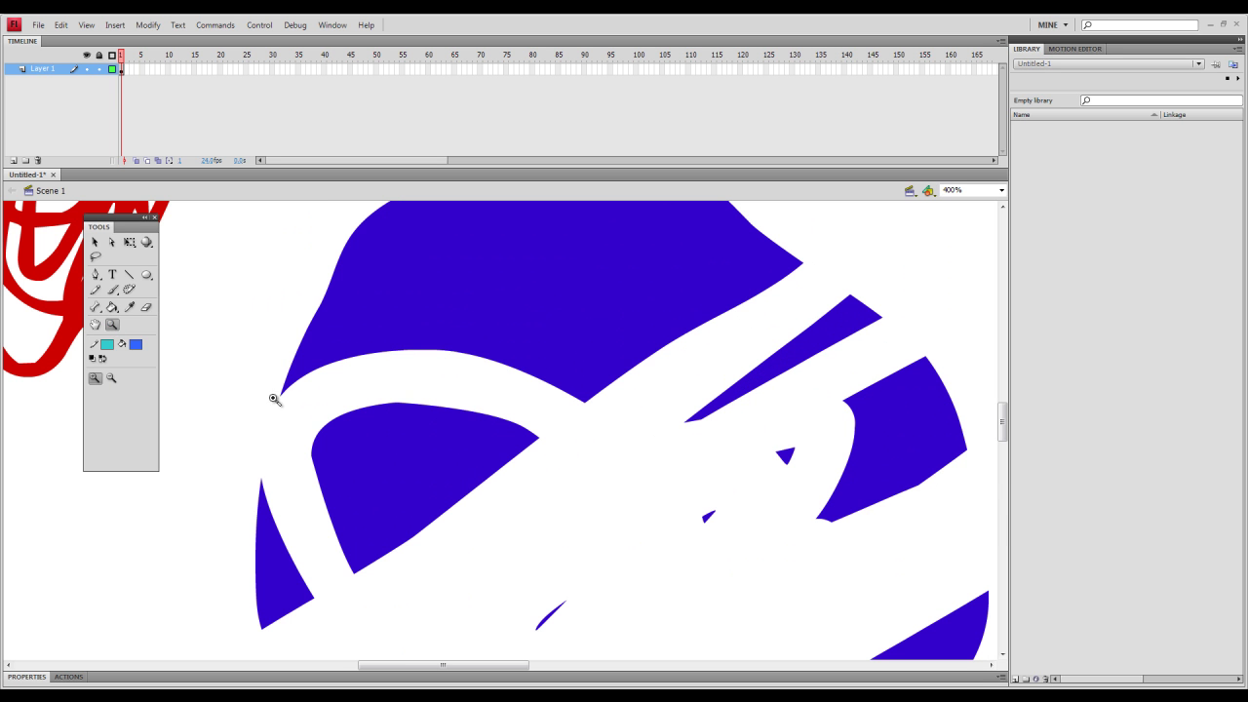
click(112, 289)
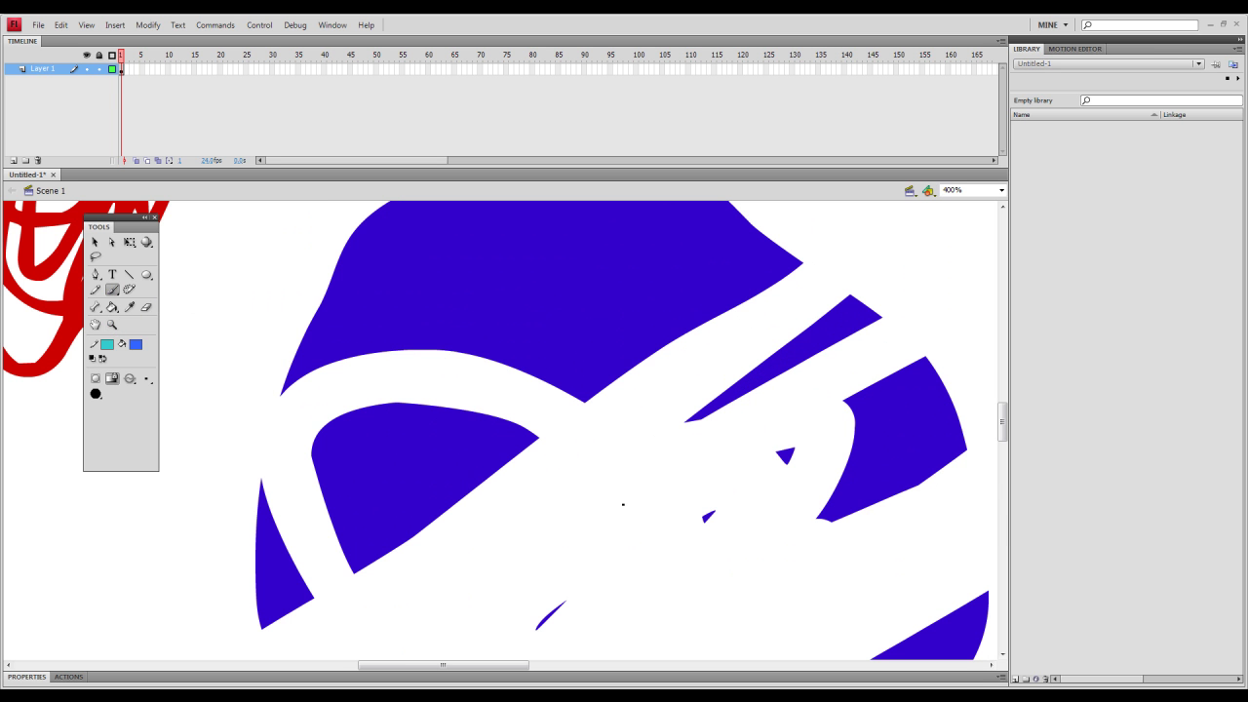
mouse_move(604, 498)
mouse_down()
mouse_move(590, 512)
mouse_move(644, 508)
mouse_move(644, 466)
mouse_move(661, 474)
mouse_move(624, 536)
mouse_move(644, 509)
mouse_up()
mouse_move(653, 532)
mouse_down()
mouse_move(676, 499)
mouse_move(698, 542)
mouse_move(655, 544)
mouse_up()
drag(672, 598, 653, 633)
drag(597, 594, 649, 624)
drag(620, 596, 621, 614)
drag(588, 549, 589, 590)
mouse_move(594, 568)
mouse_down()
mouse_move(597, 600)
mouse_move(565, 521)
mouse_move(566, 262)
mouse_up()
- Pan to center the face drawing, then zoom back out to 100%
click(95, 324)
drag(751, 259, 805, 526)
mouse_move(631, 432)
mouse_down()
mouse_move(618, 510)
mouse_move(447, 486)
mouse_up()
click(111, 324)
click(111, 378)
click(407, 450)
click(649, 565)
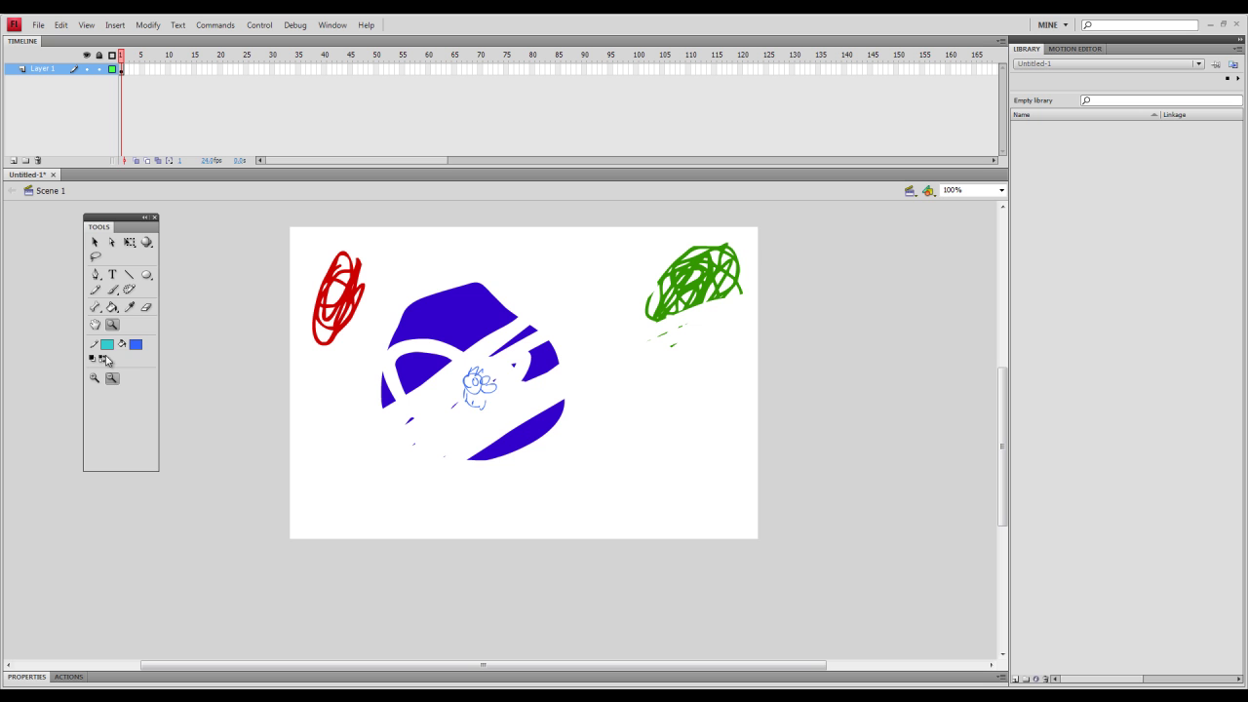
click(94, 241)
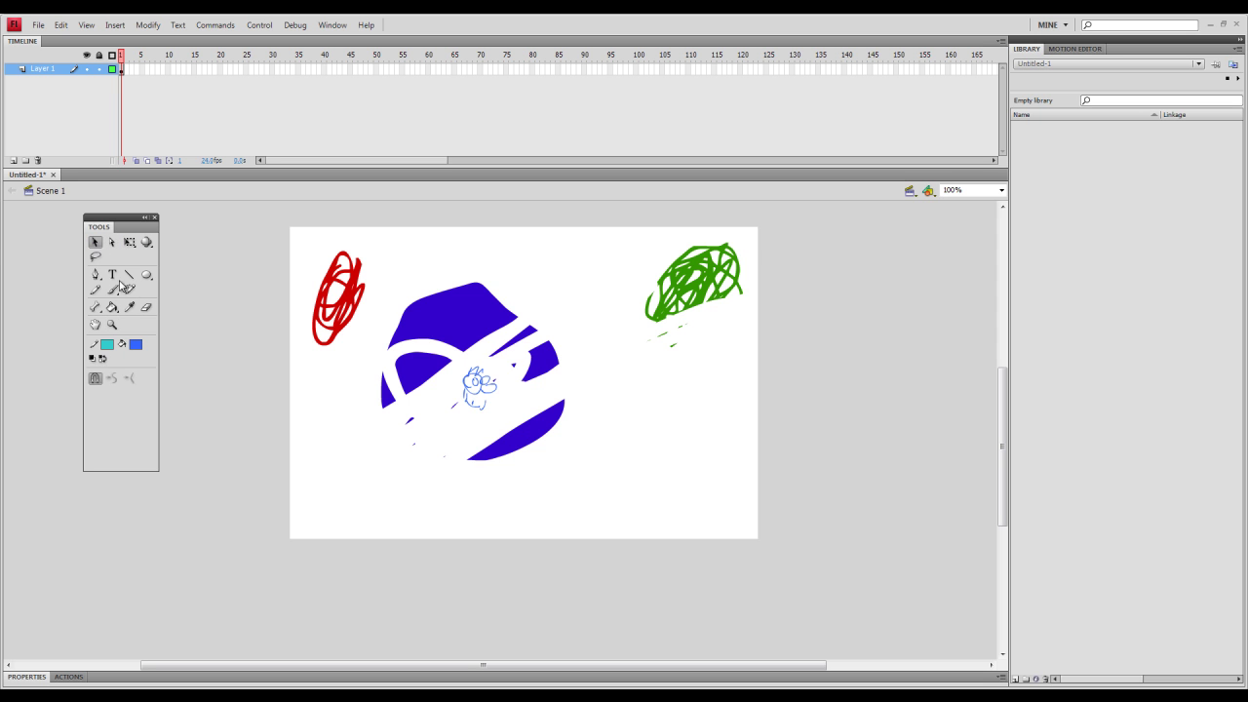
click(479, 310)
click(531, 373)
mouse_move(632, 528)
mouse_down()
mouse_move(363, 271)
mouse_move(459, 288)
mouse_move(429, 283)
mouse_move(432, 502)
mouse_move(434, 482)
mouse_up()
click(389, 276)
- Brush a blue looped circle near the green scribble and long blue loops sweeping across the blob
drag(1000, 423, 1000, 396)
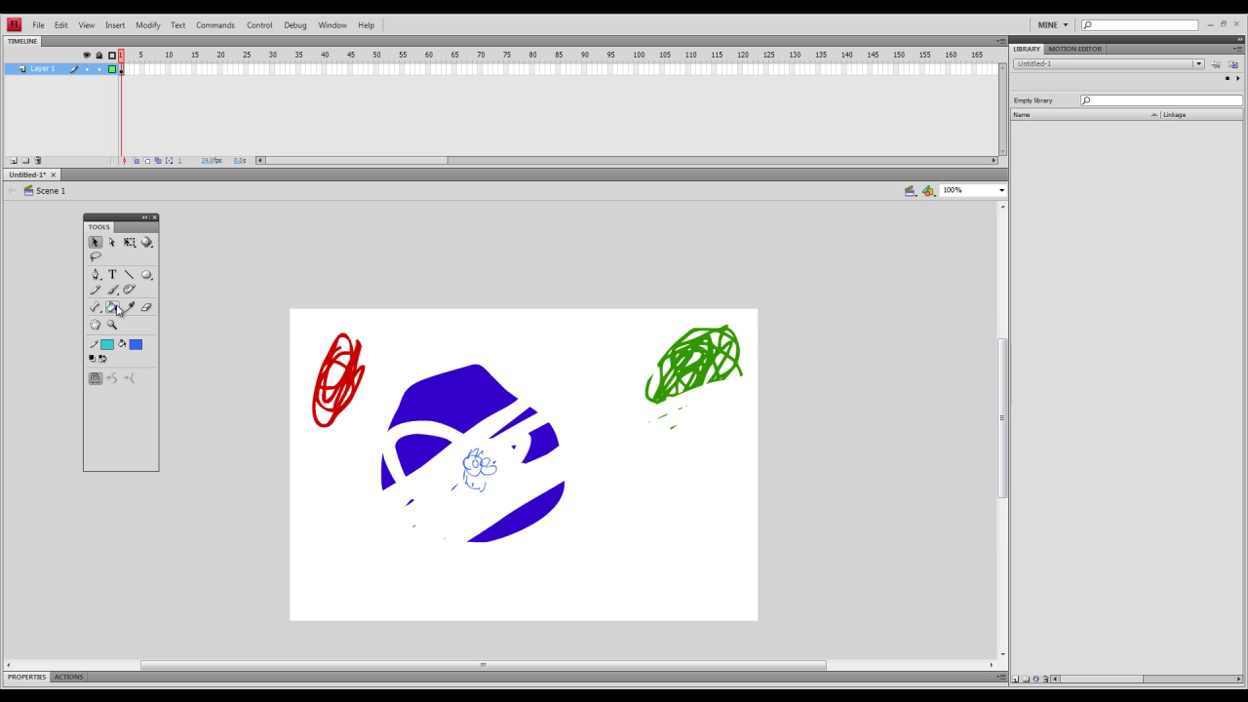
click(112, 289)
mouse_move(540, 368)
mouse_down()
mouse_move(585, 348)
mouse_move(610, 389)
mouse_move(581, 424)
mouse_move(596, 389)
mouse_move(569, 371)
mouse_up()
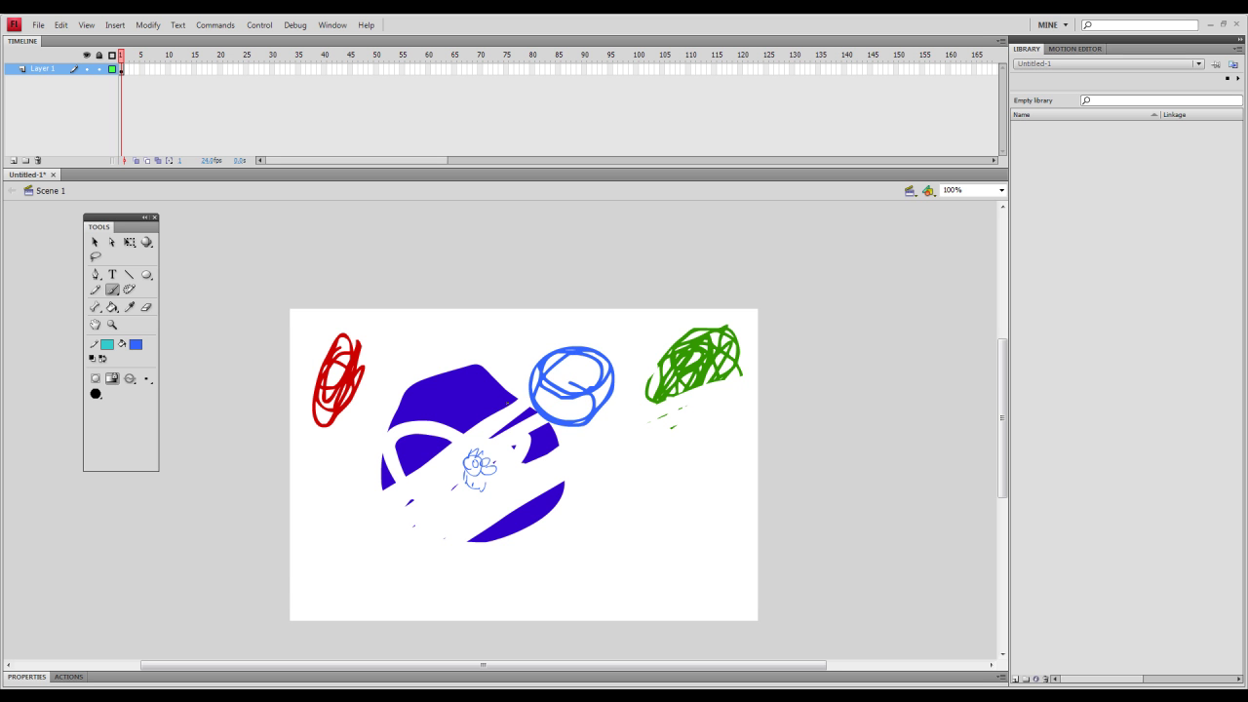
mouse_move(515, 429)
mouse_down()
mouse_move(321, 602)
mouse_move(304, 581)
mouse_move(682, 336)
mouse_move(214, 546)
mouse_up()
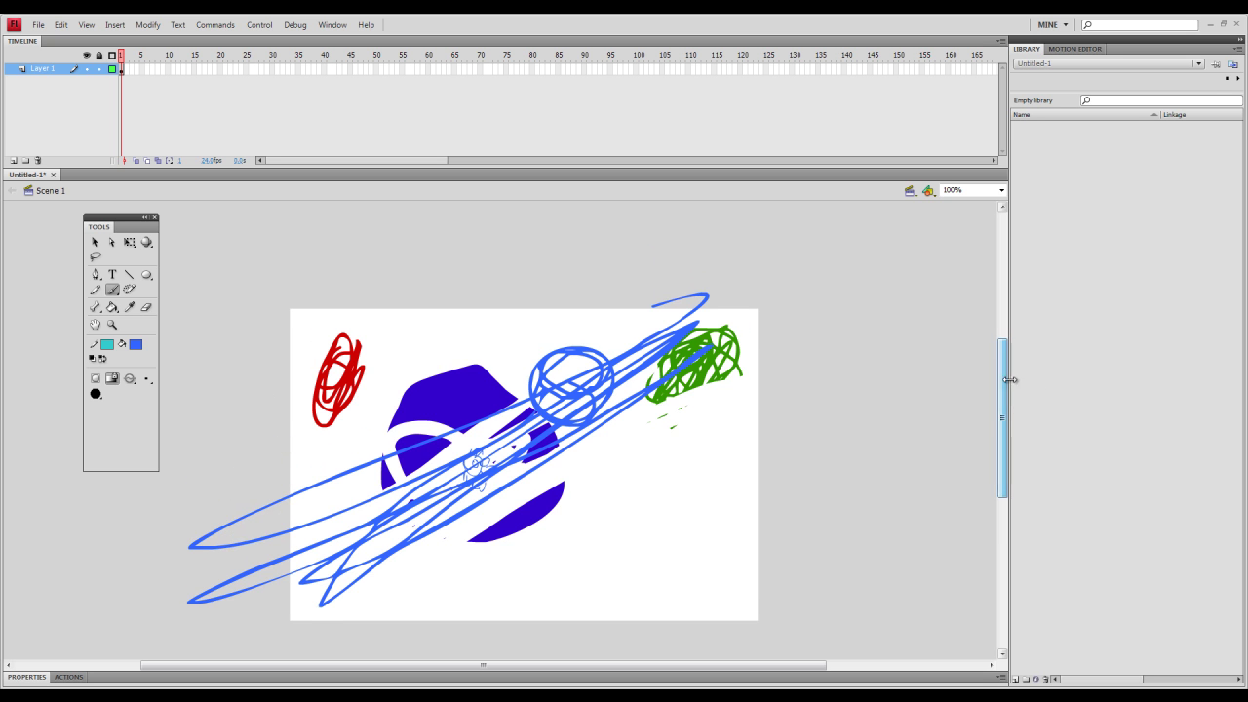
- Save the drawing as awesomecitytpooo.fla in Documents
click(37, 25)
click(80, 134)
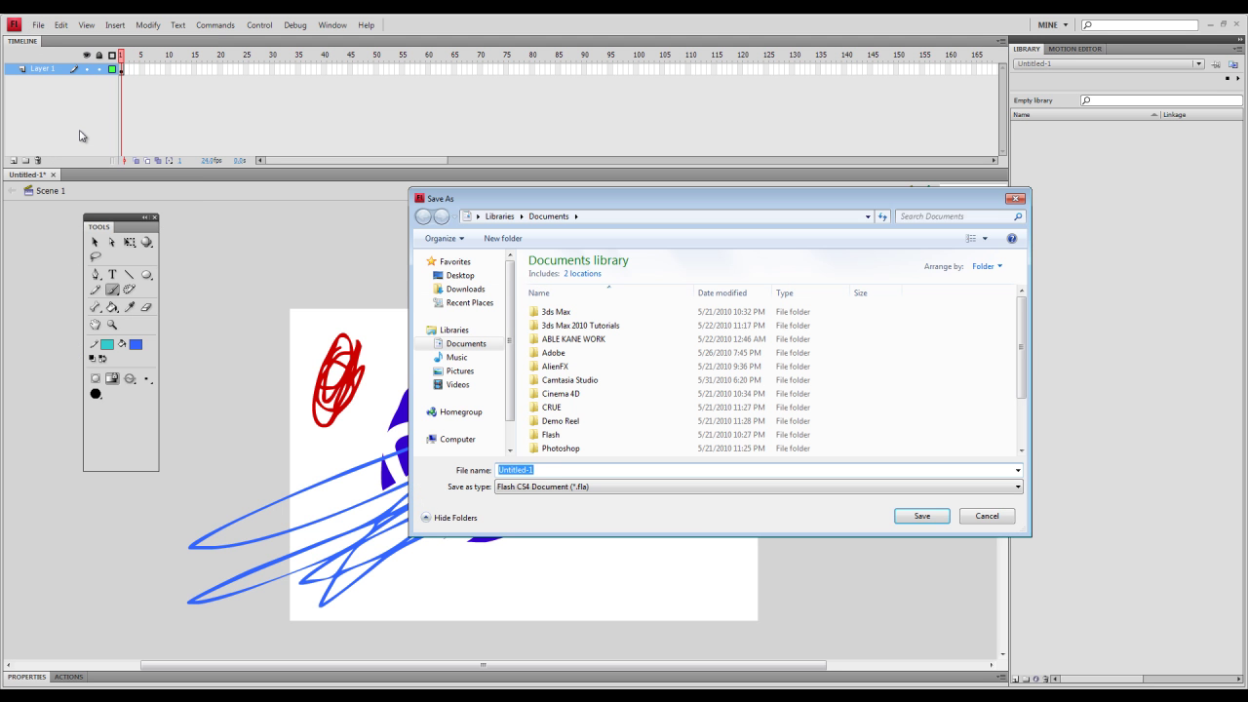
text(awesom)
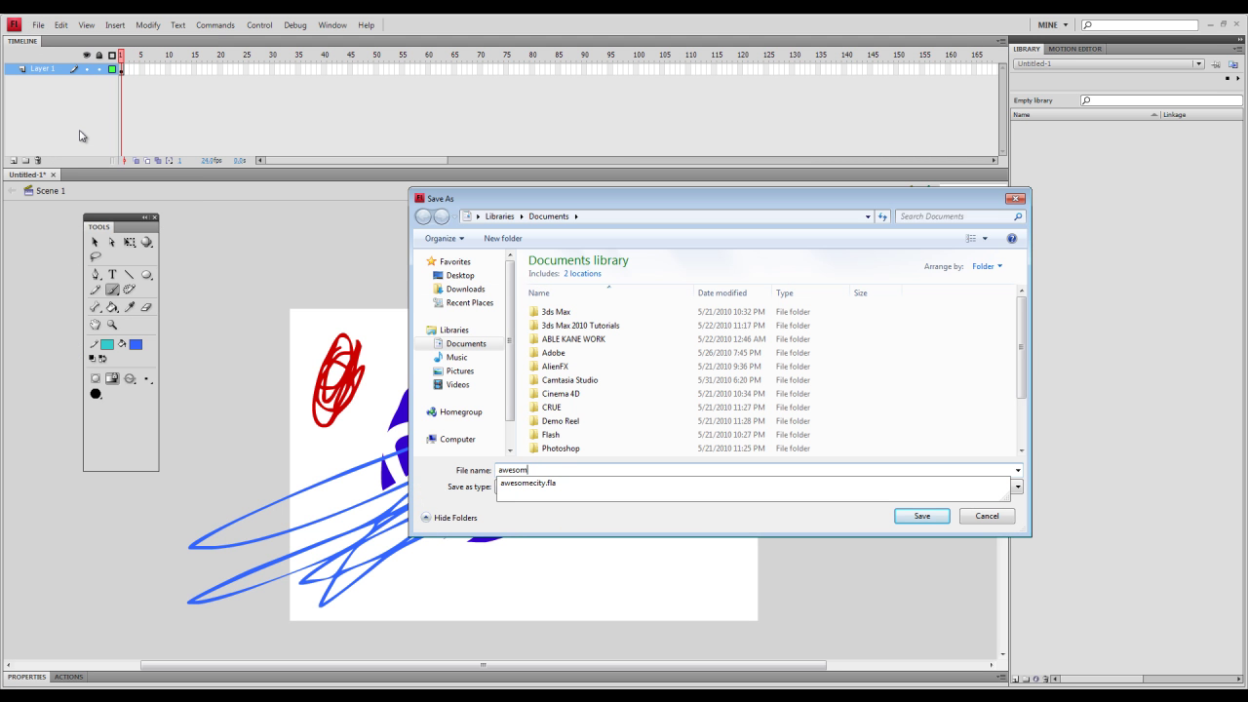
text(ecitytpooo)
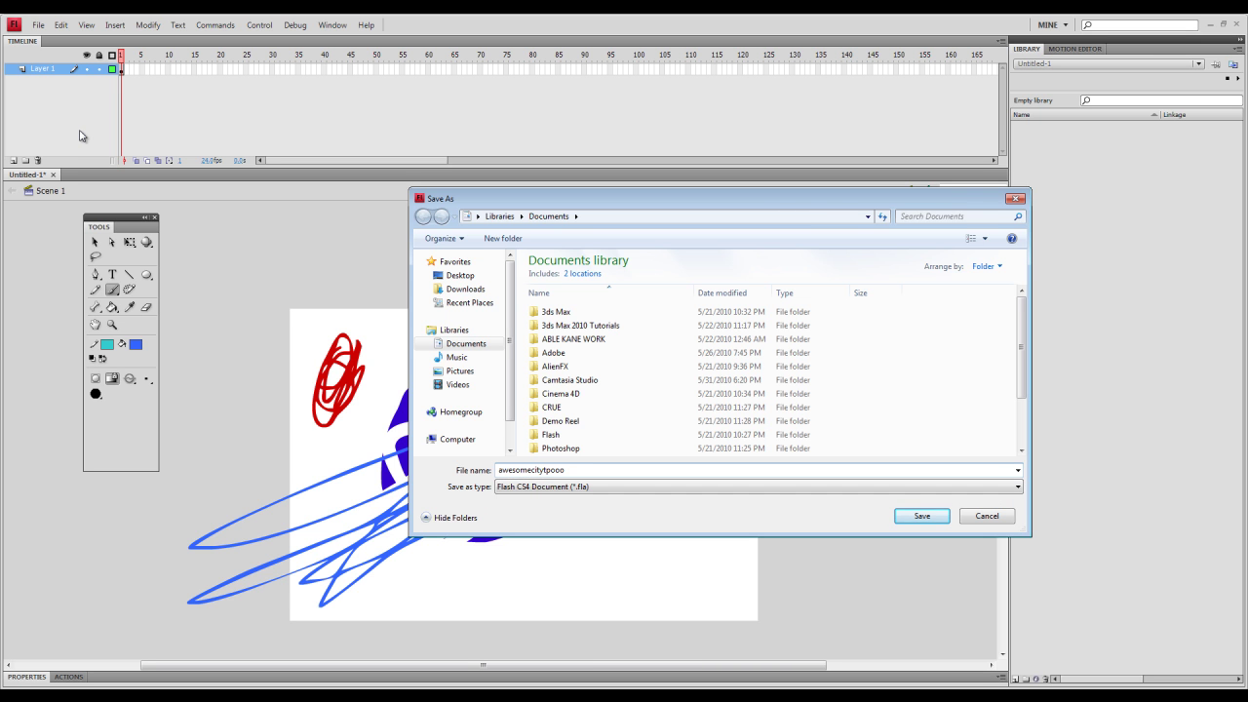
click(917, 524)
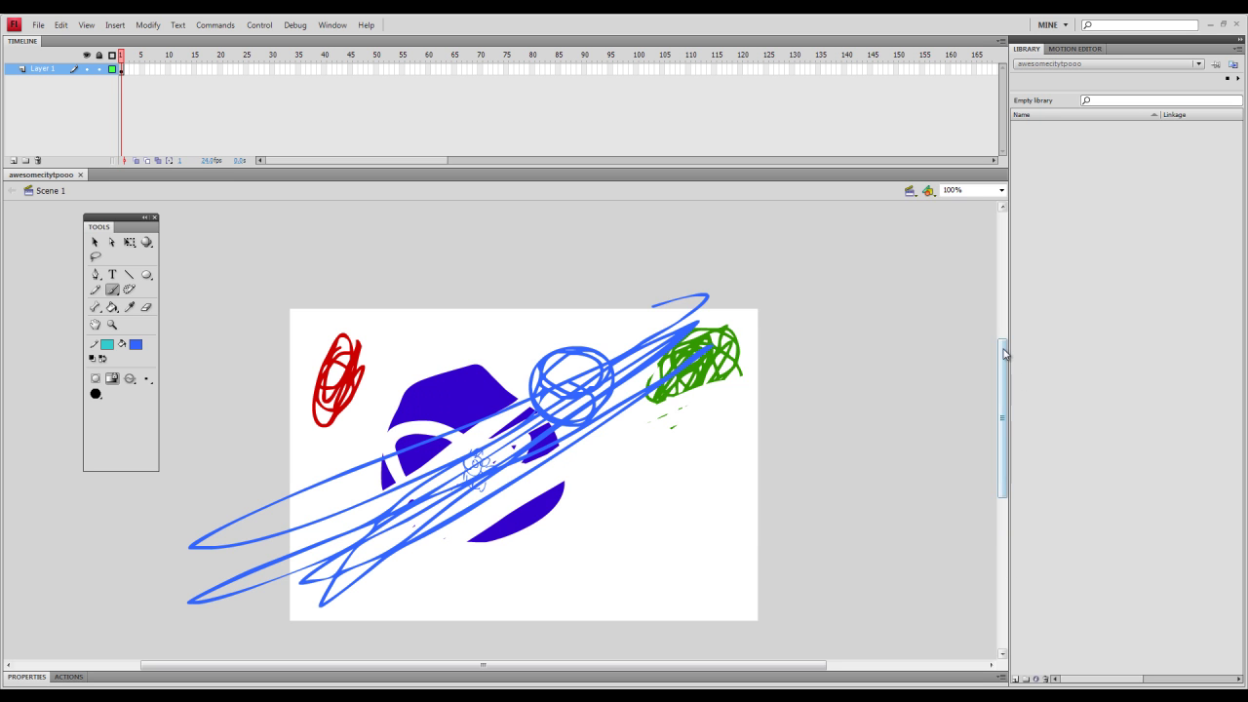
mouse_move(1004, 354)
mouse_down()
mouse_move(1004, 374)
mouse_move(1005, 362)
mouse_up()
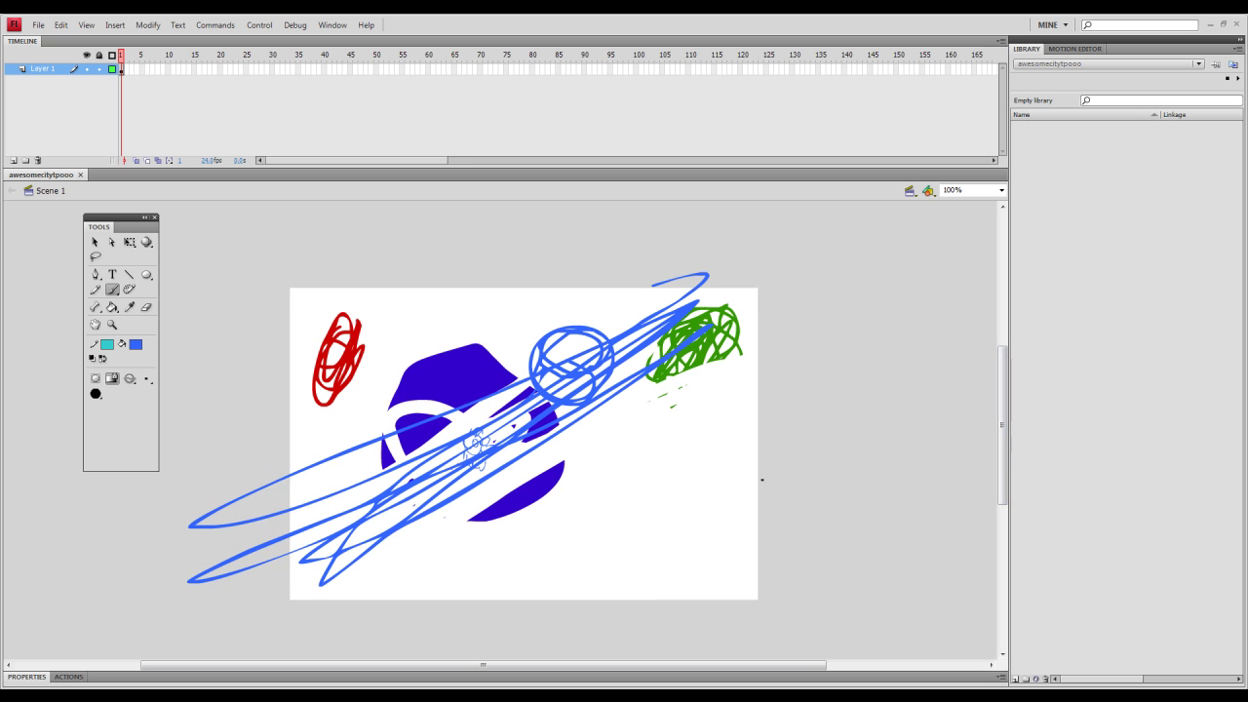